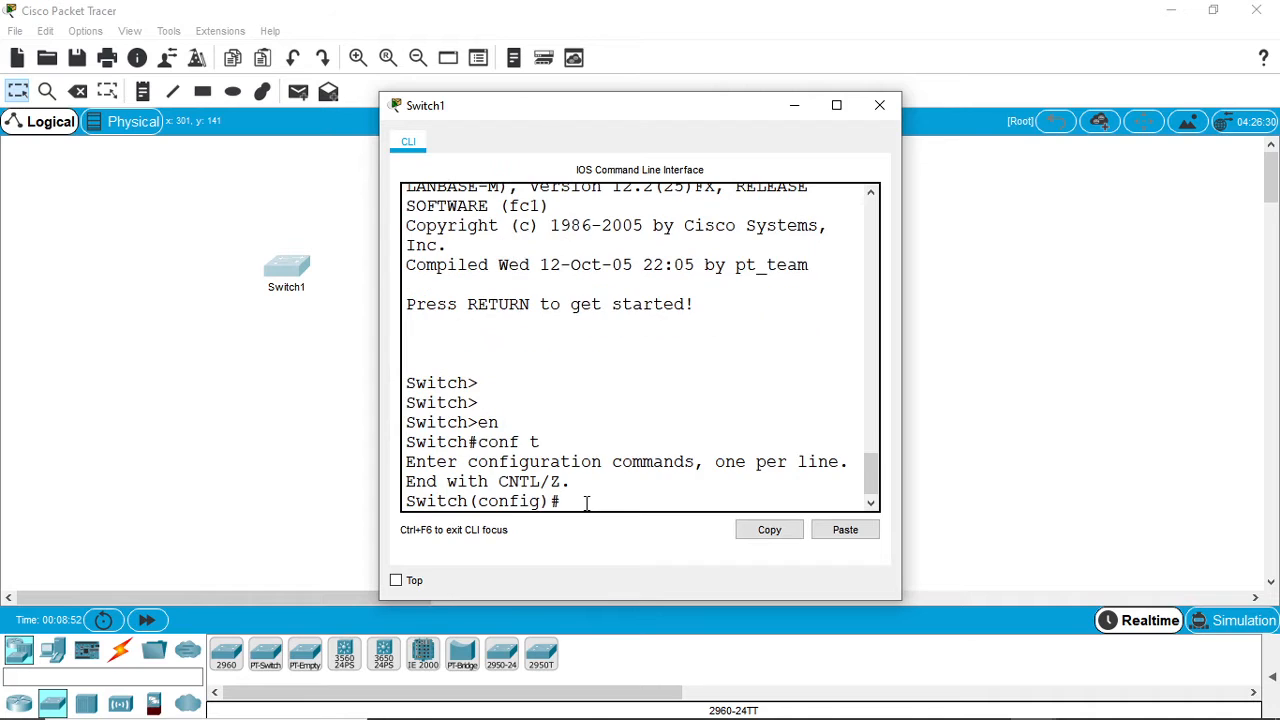
- Set the switch's hostname to Mycrus in global configuration mode
text(hostname Mycrus)
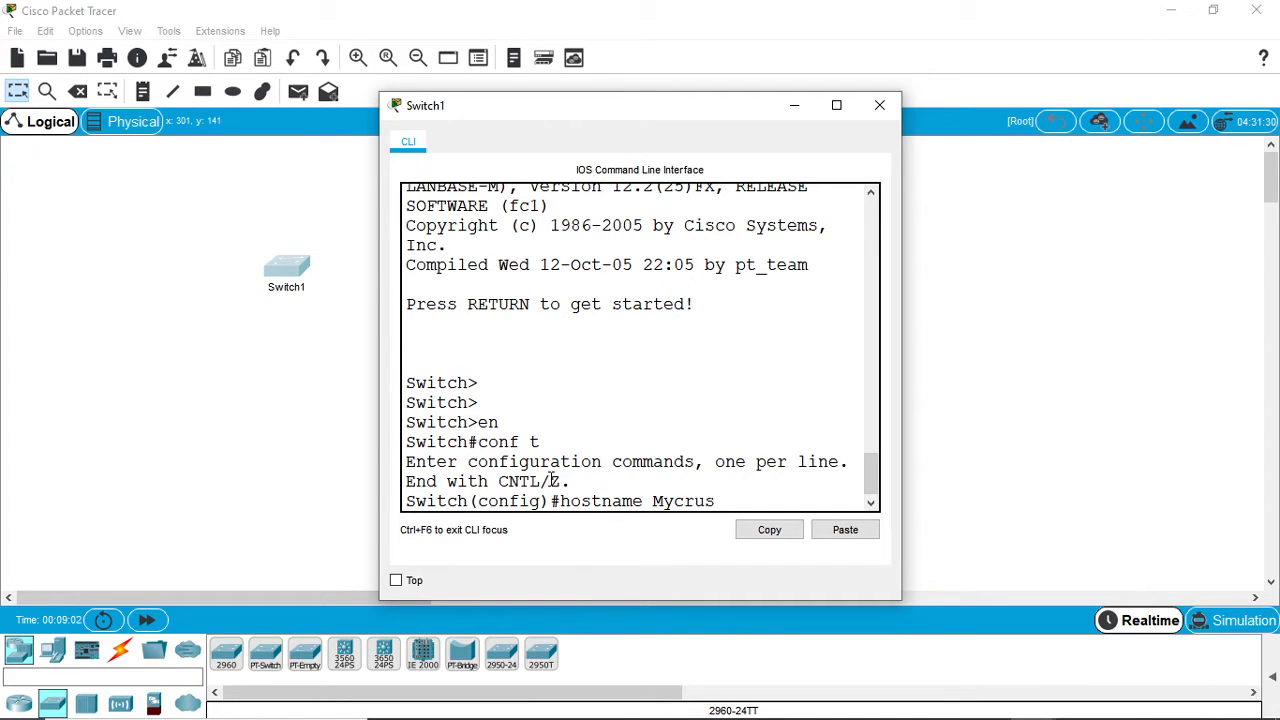
key(Return)
key(Return)
key(Return)
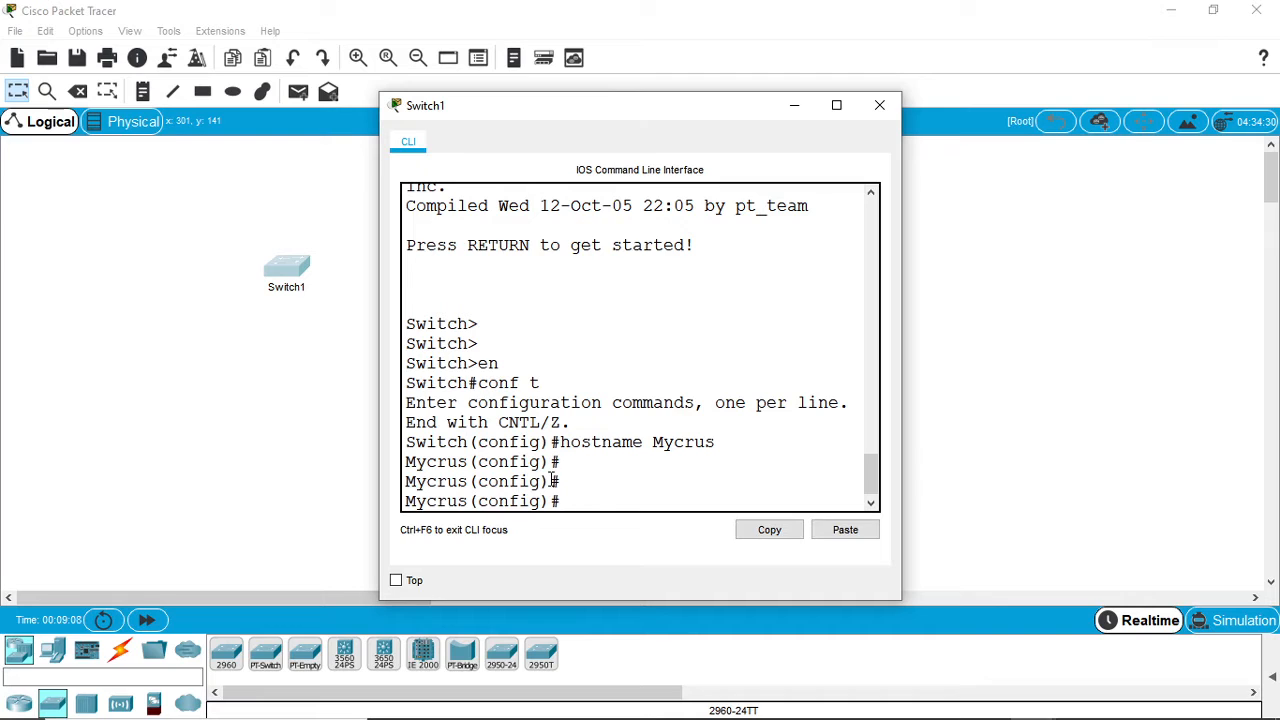
- Reset the switch's name to its default with the no hostname command
text(no hostname)
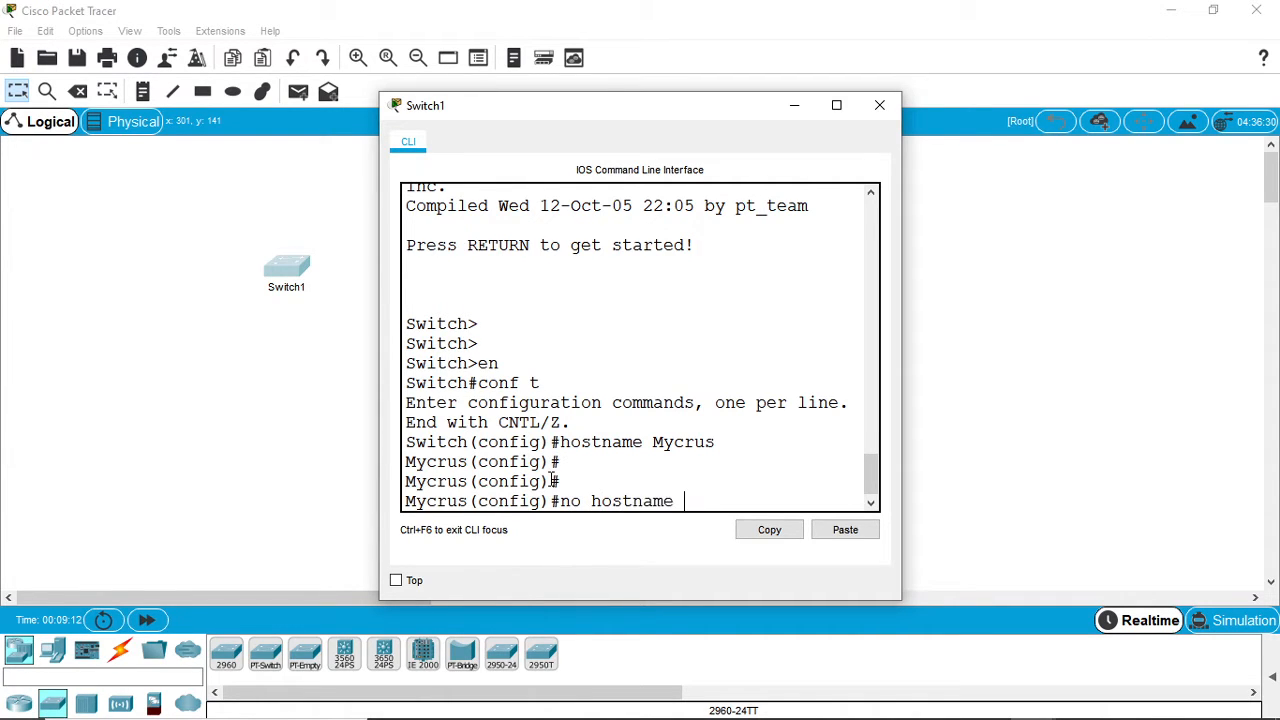
key(Return)
key(Return)
key(Return)
key(Return)
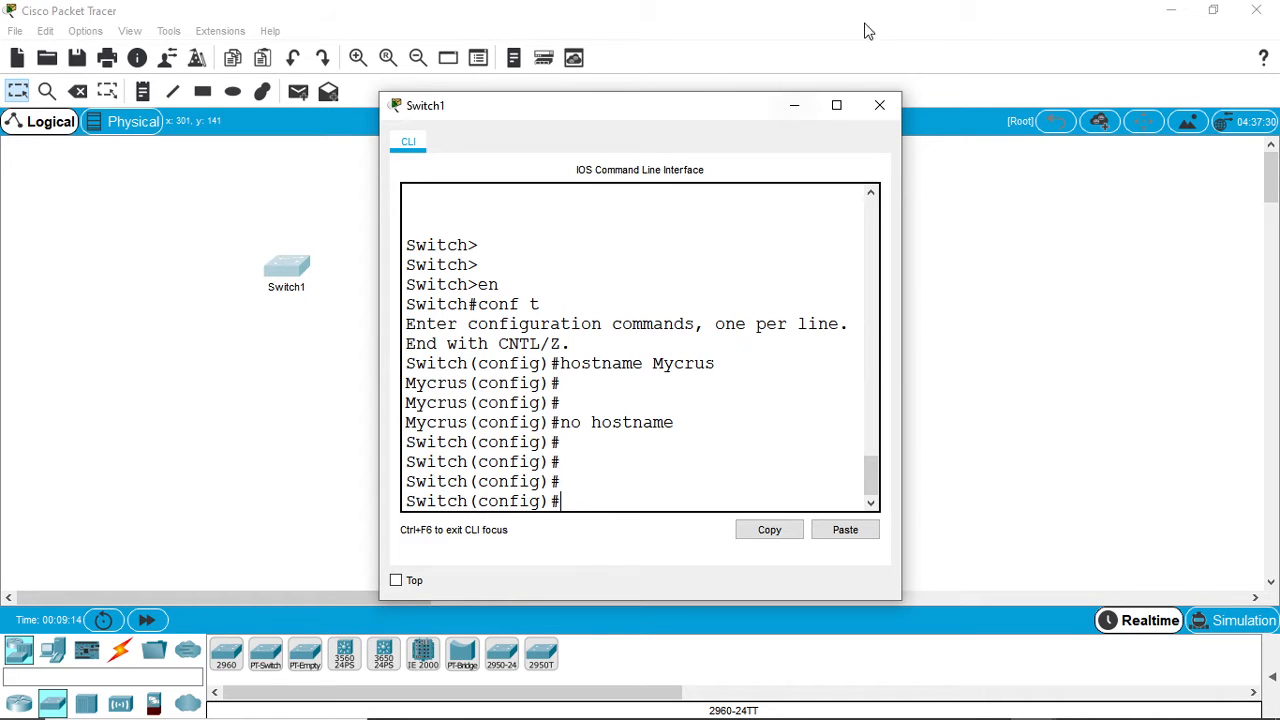
- Close the switch's CLI window and place a PC in the workspace below and to the right of Switch1
click(880, 105)
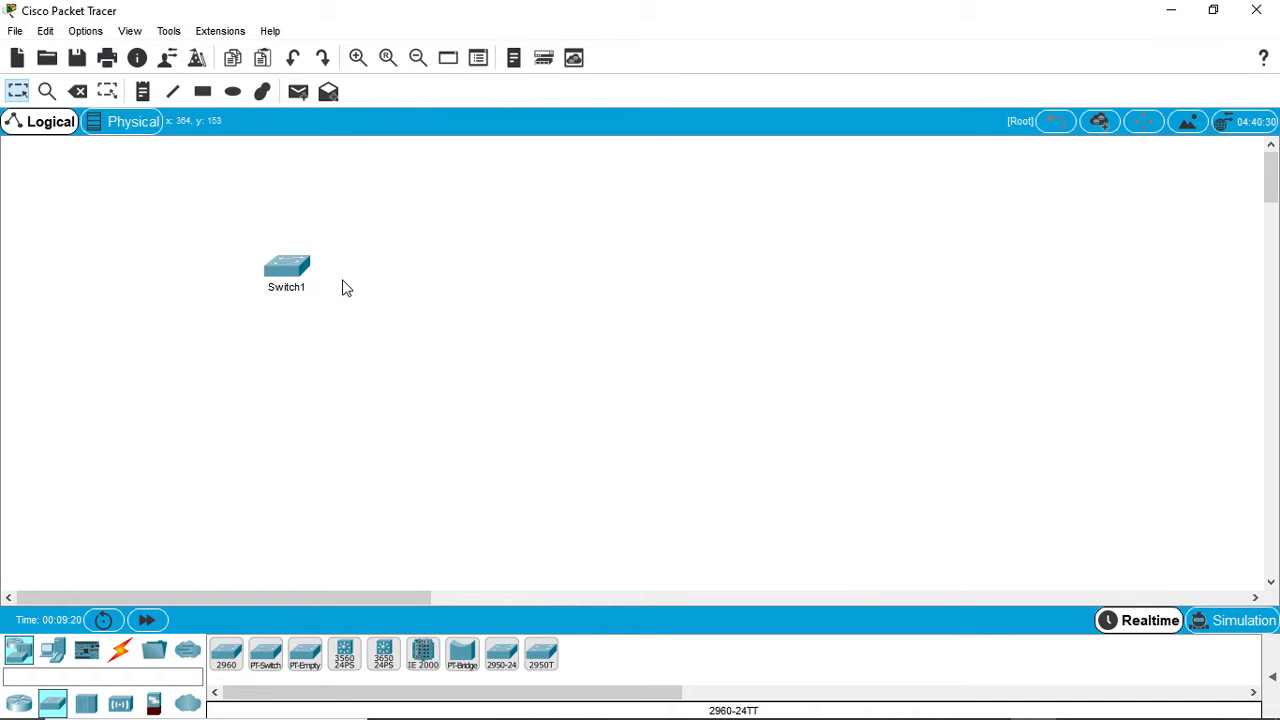
click(53, 655)
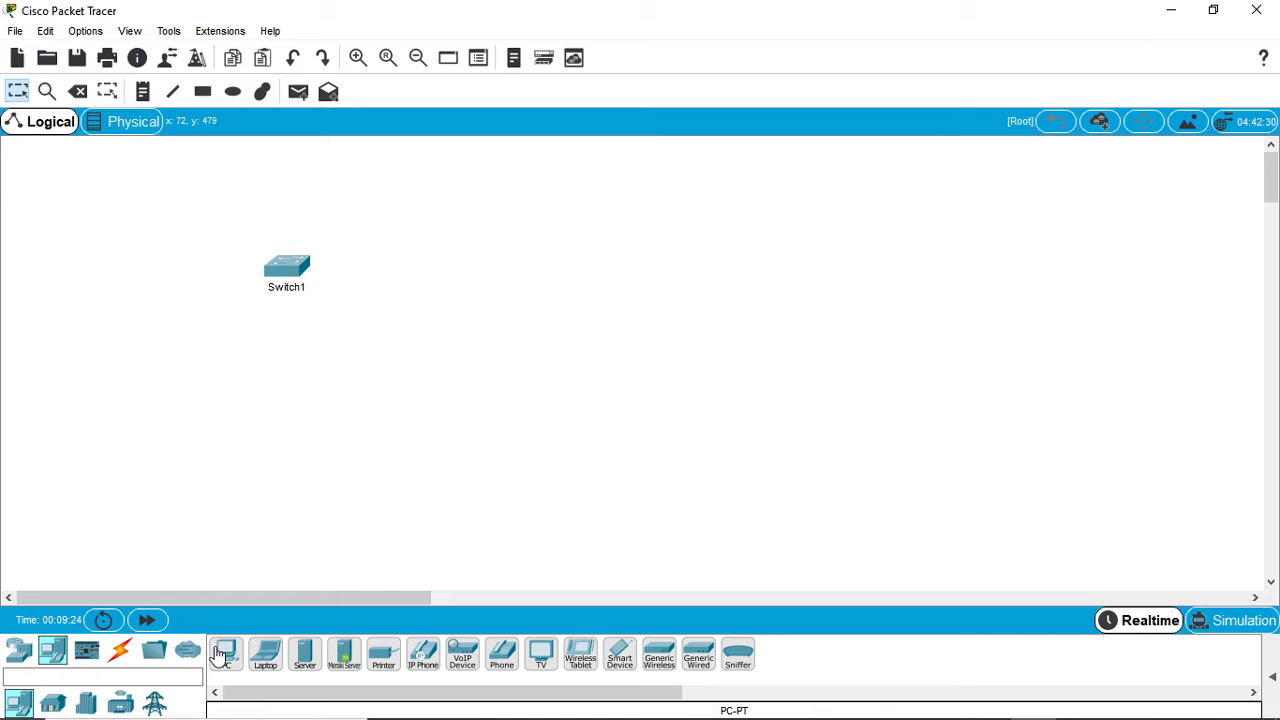
click(220, 655)
click(443, 470)
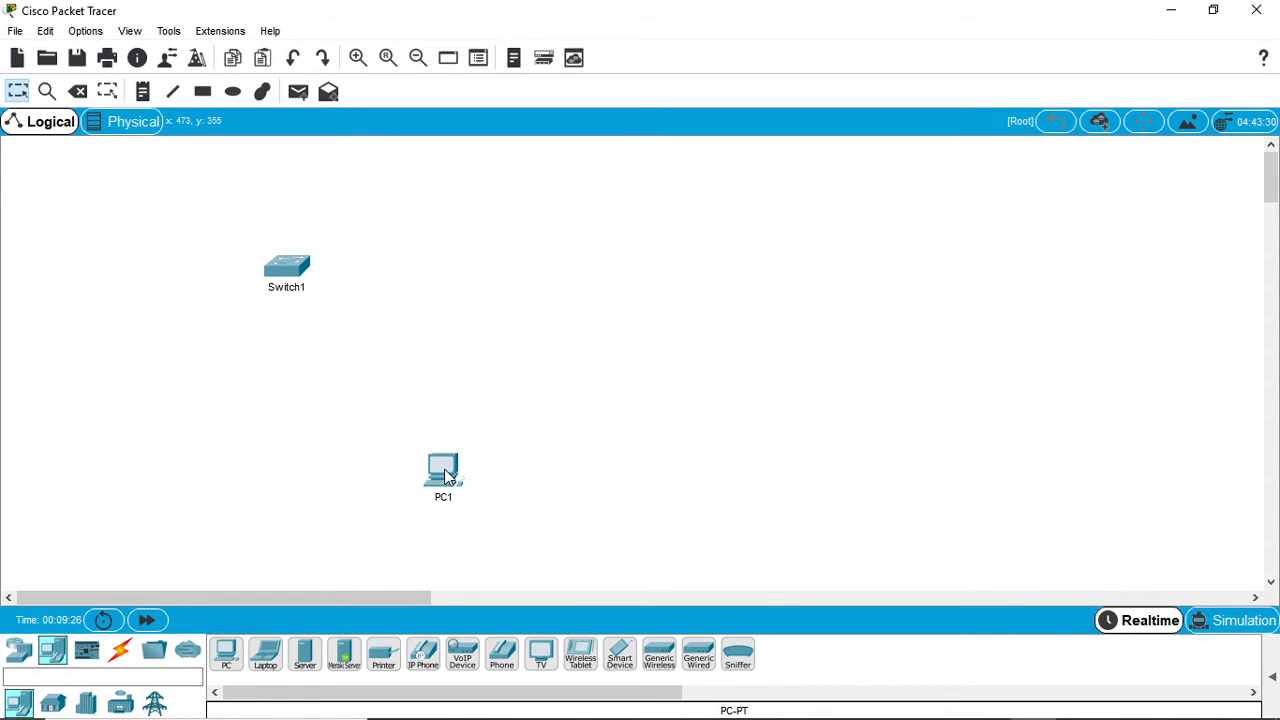
- Connect PC1's RS 232 port to Switch1's Console port with a console cable
click(120, 652)
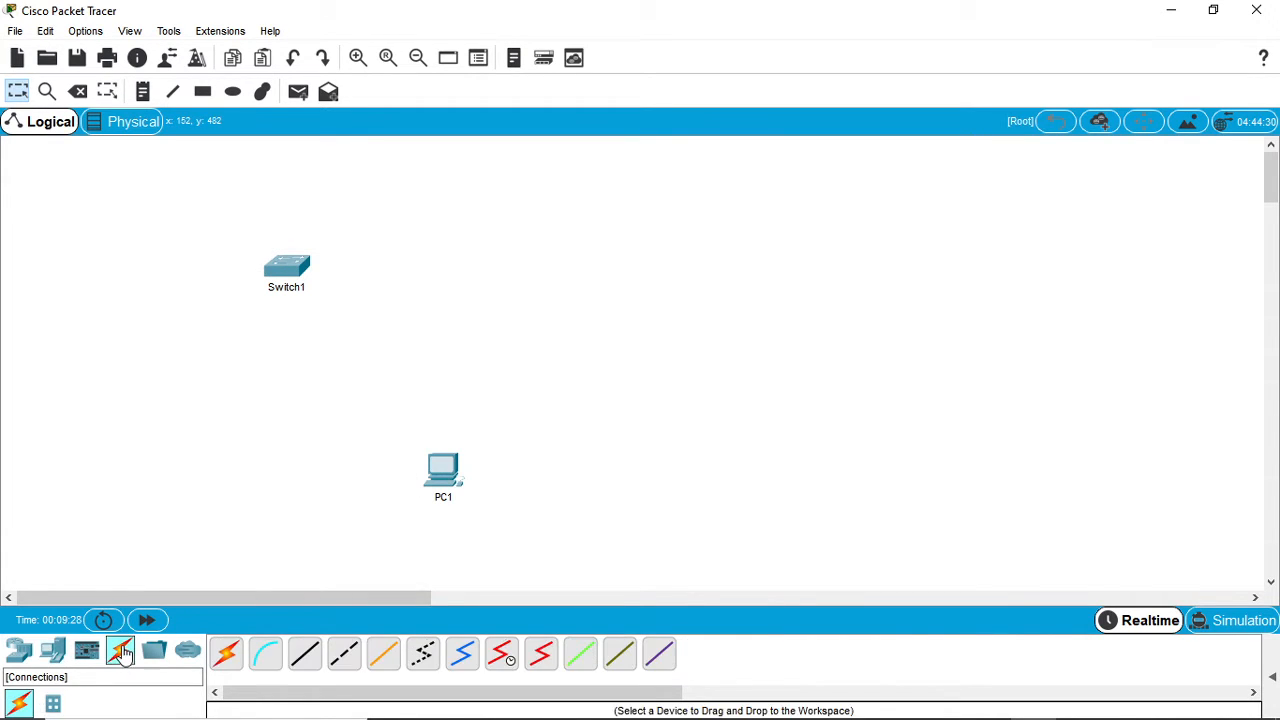
click(266, 654)
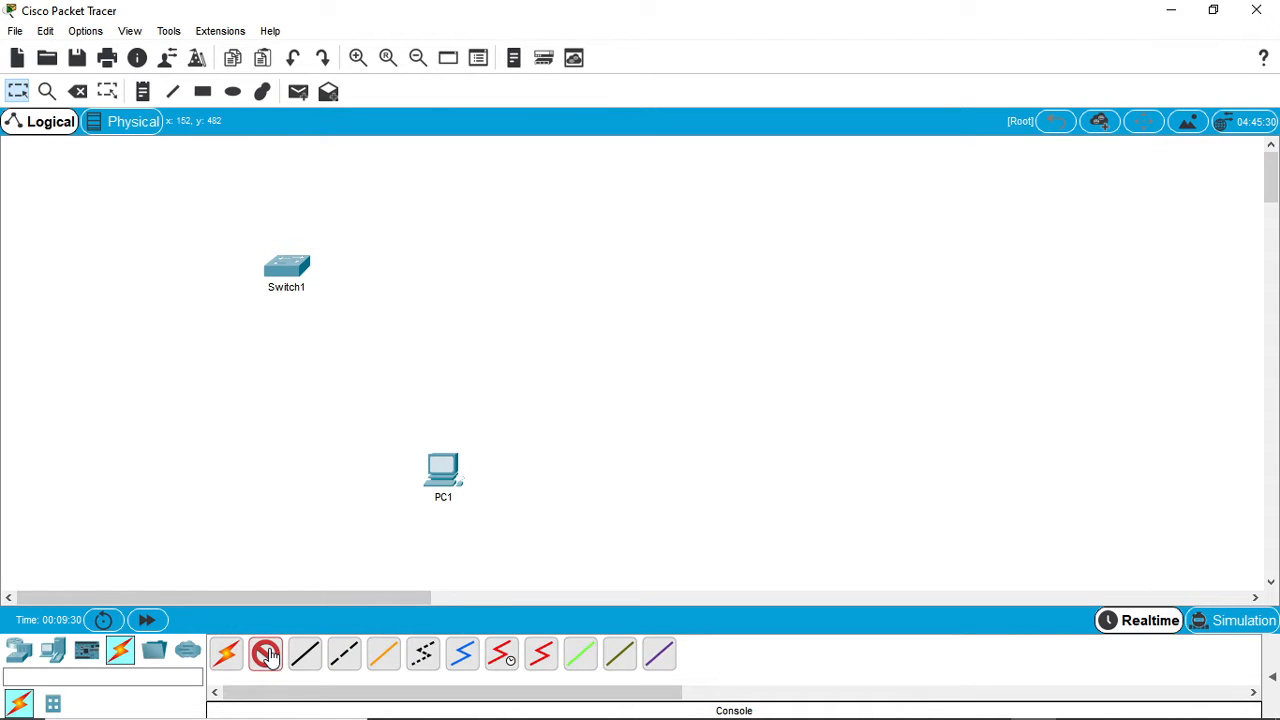
click(441, 462)
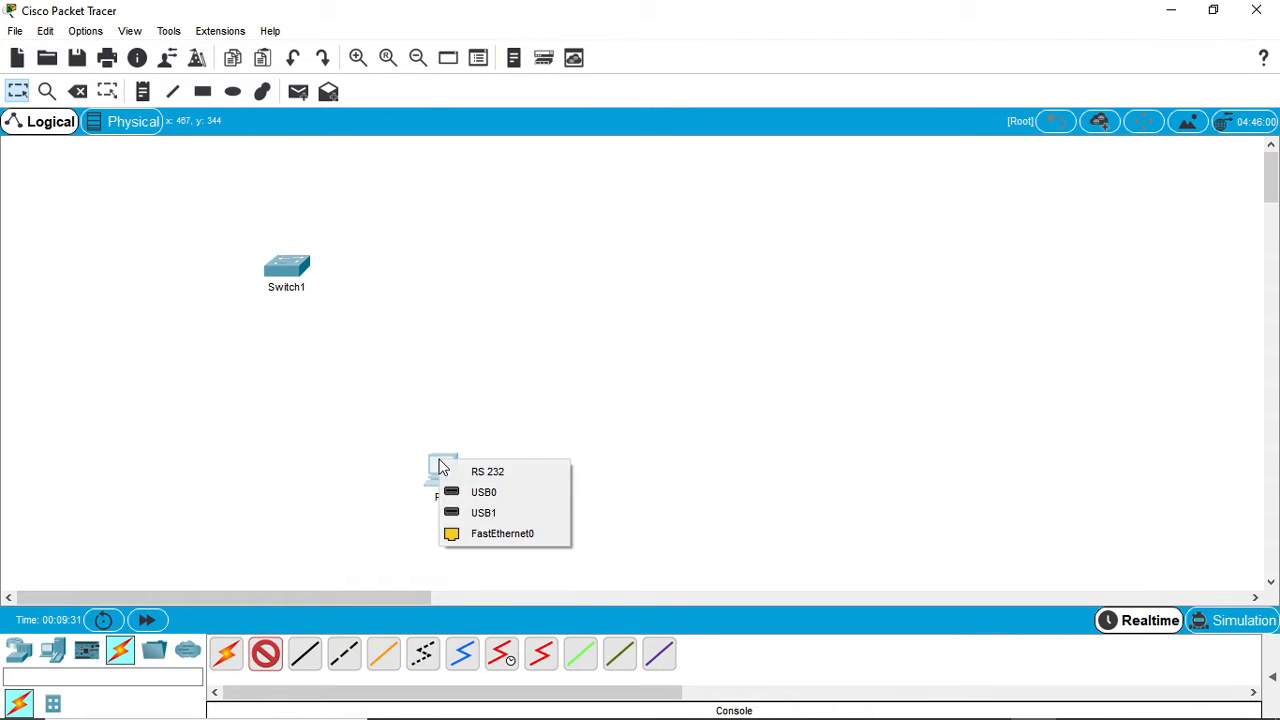
click(489, 472)
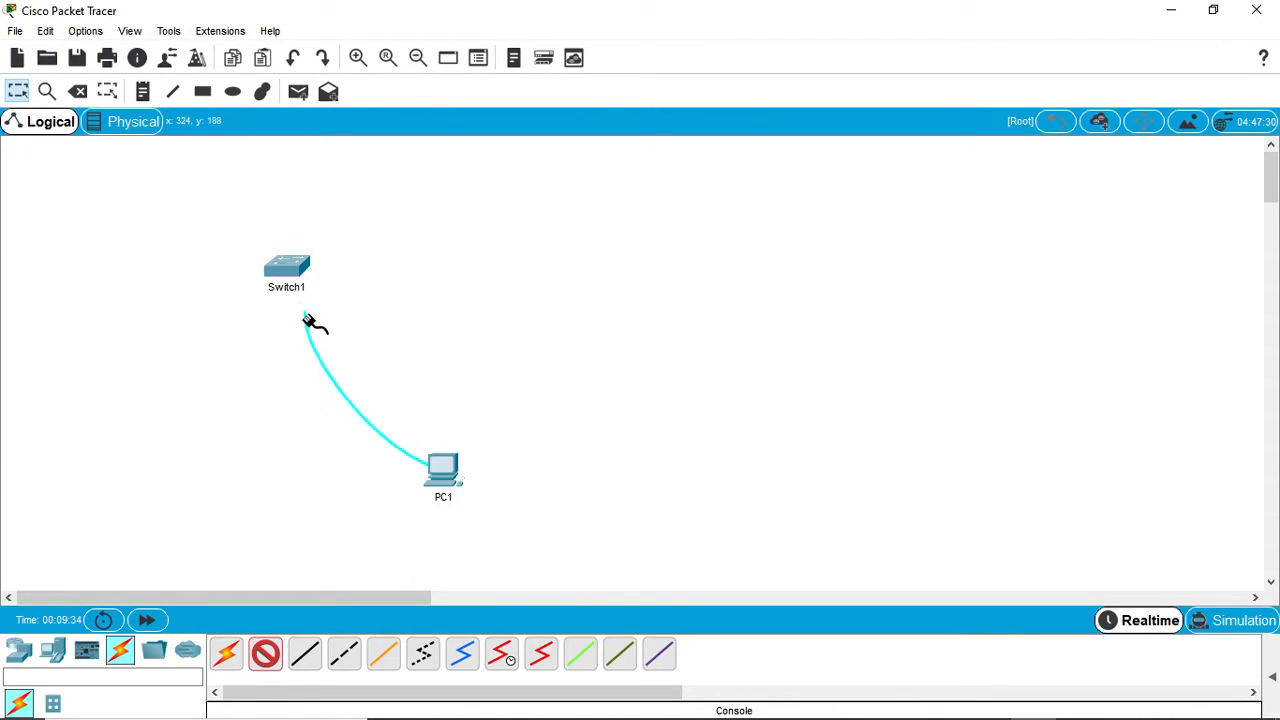
click(295, 265)
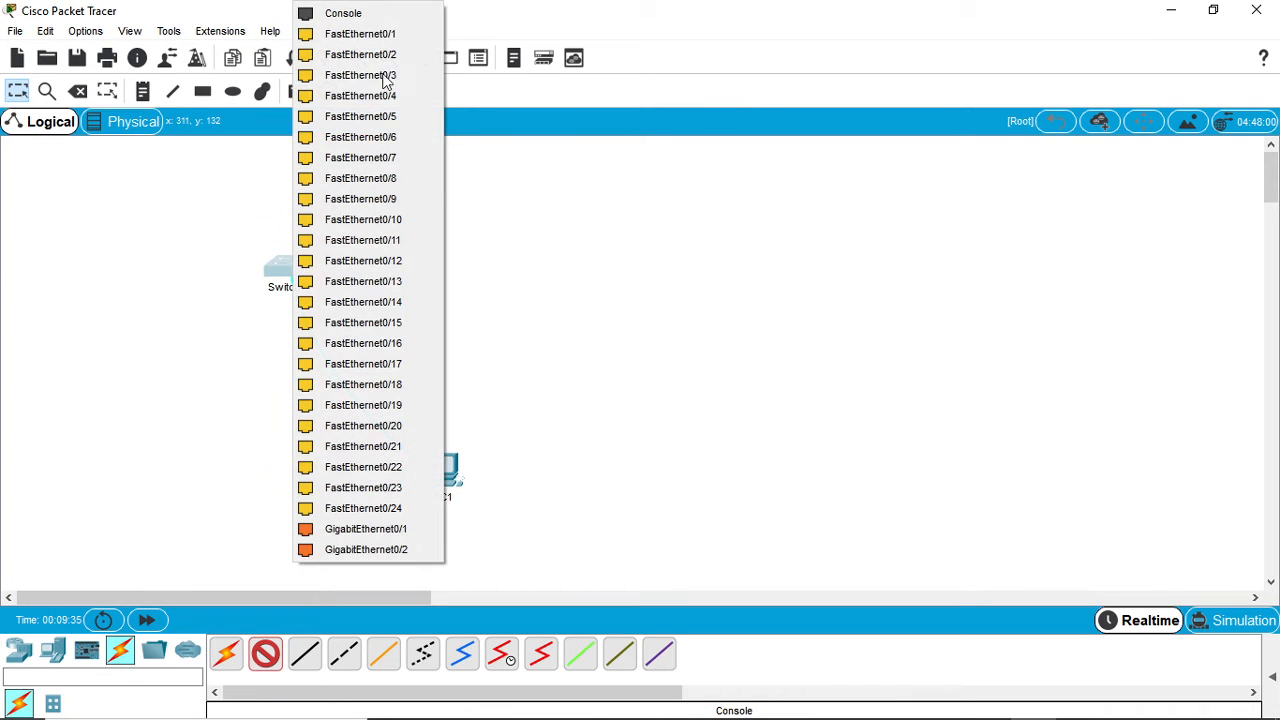
click(397, 13)
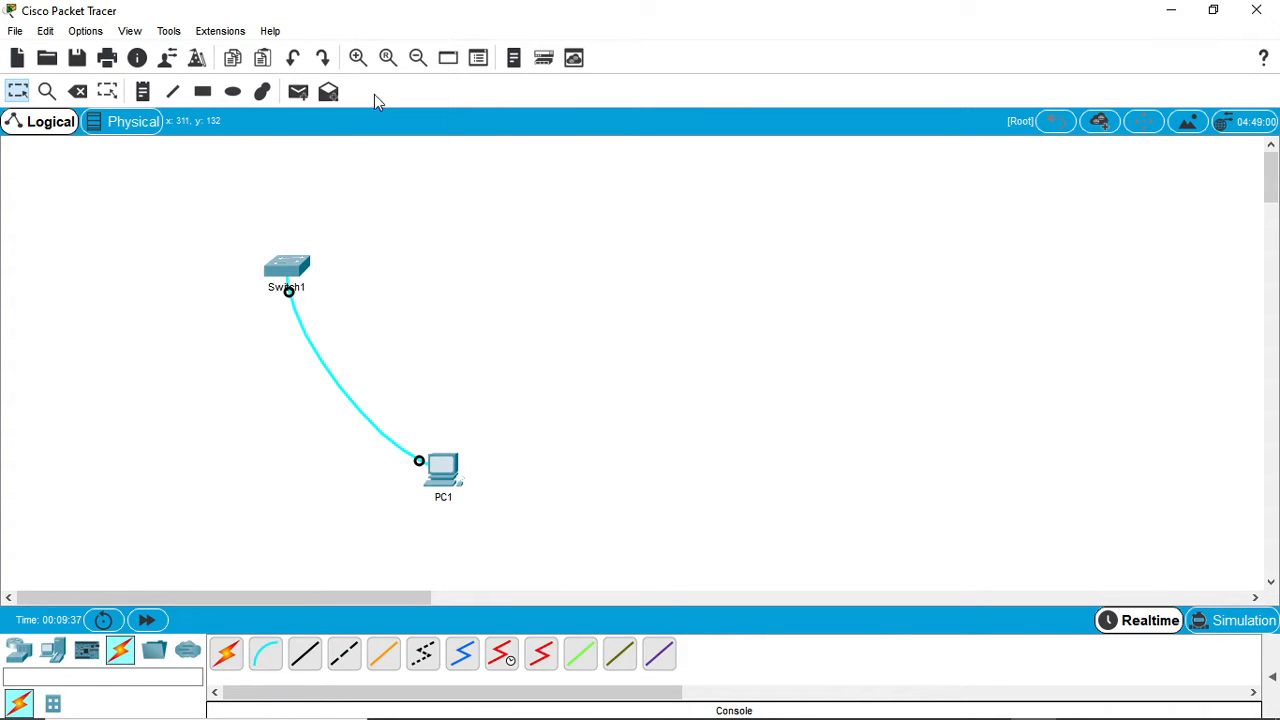
- Start a terminal session to the switch from PC1, accepting the default port settings at 9600 bits per second
click(439, 460)
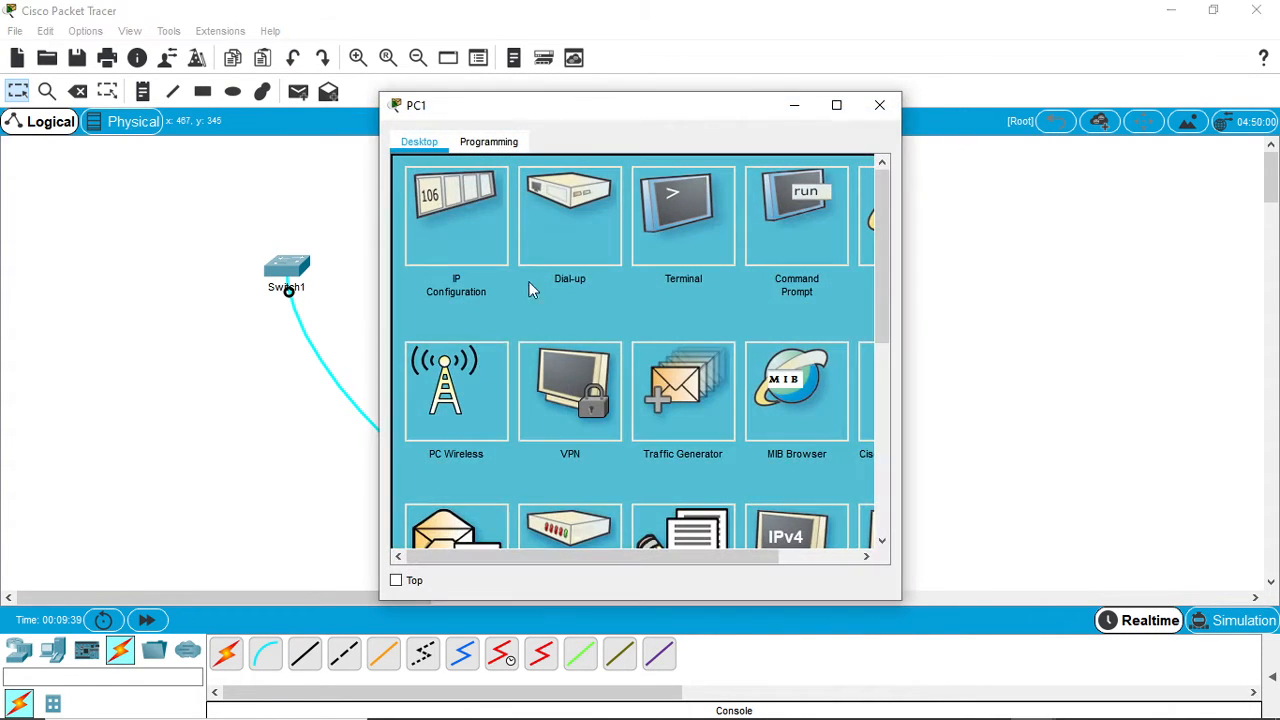
click(666, 200)
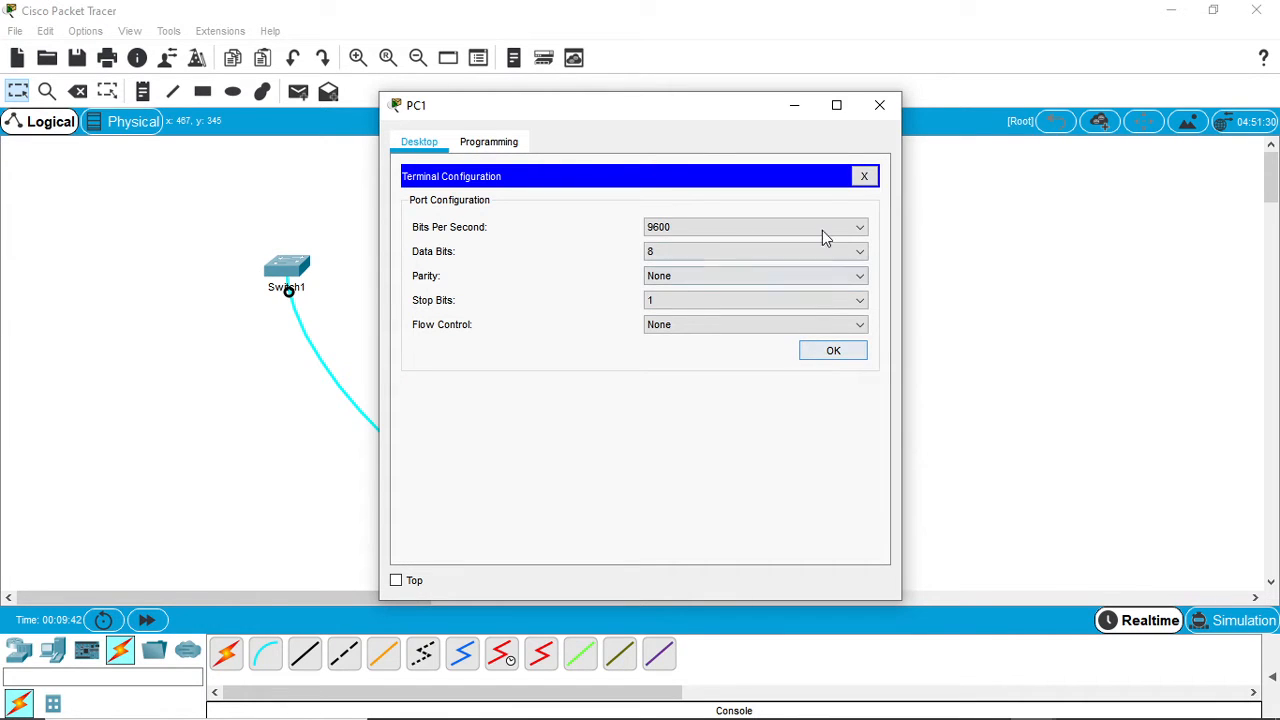
click(867, 180)
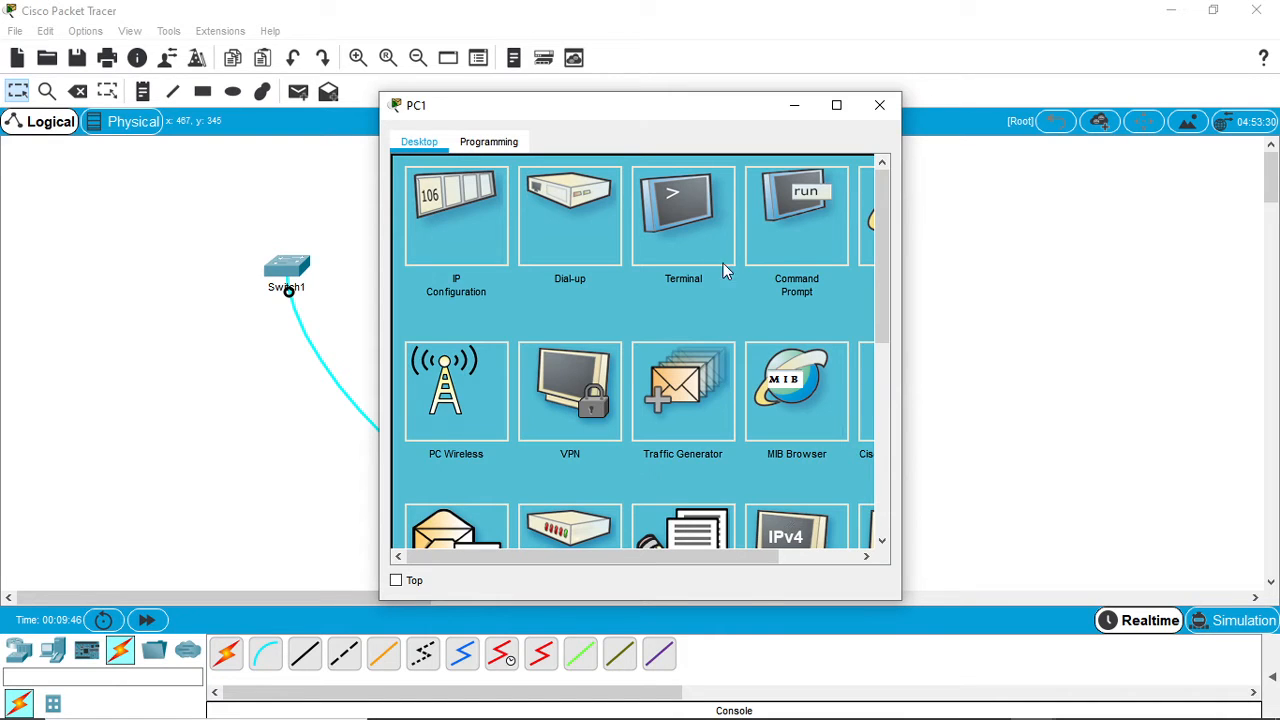
click(684, 206)
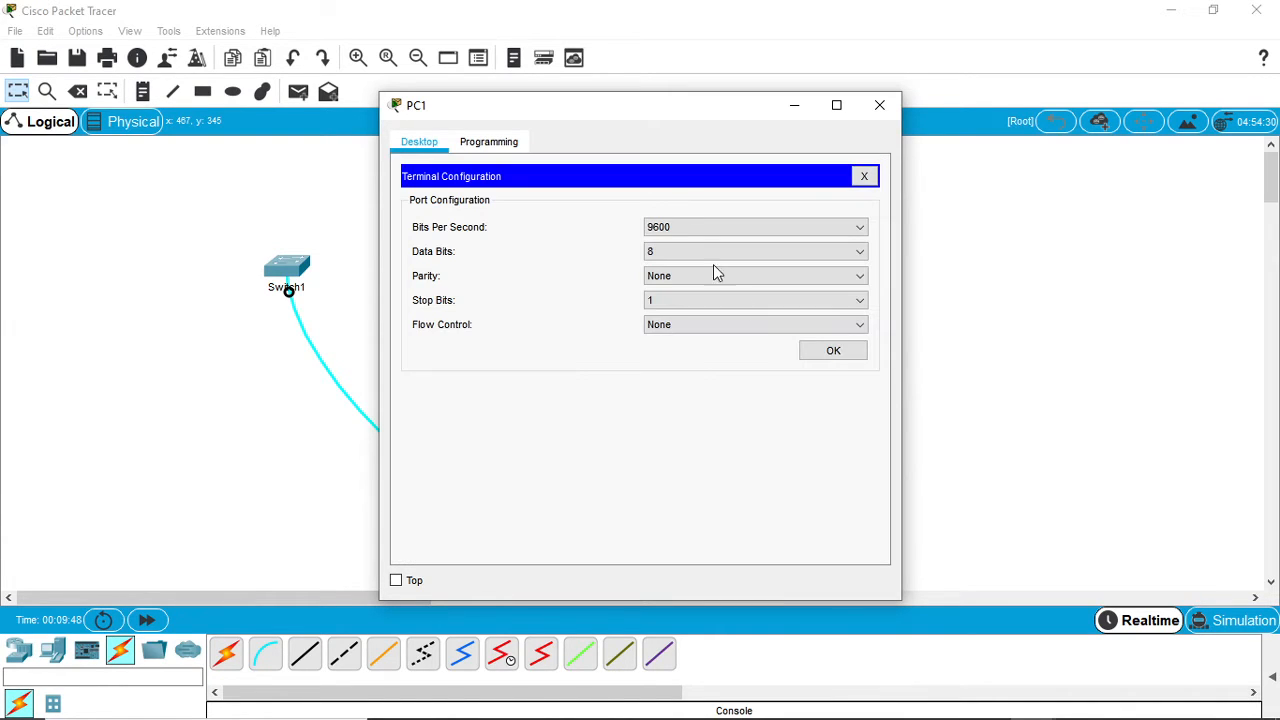
click(824, 352)
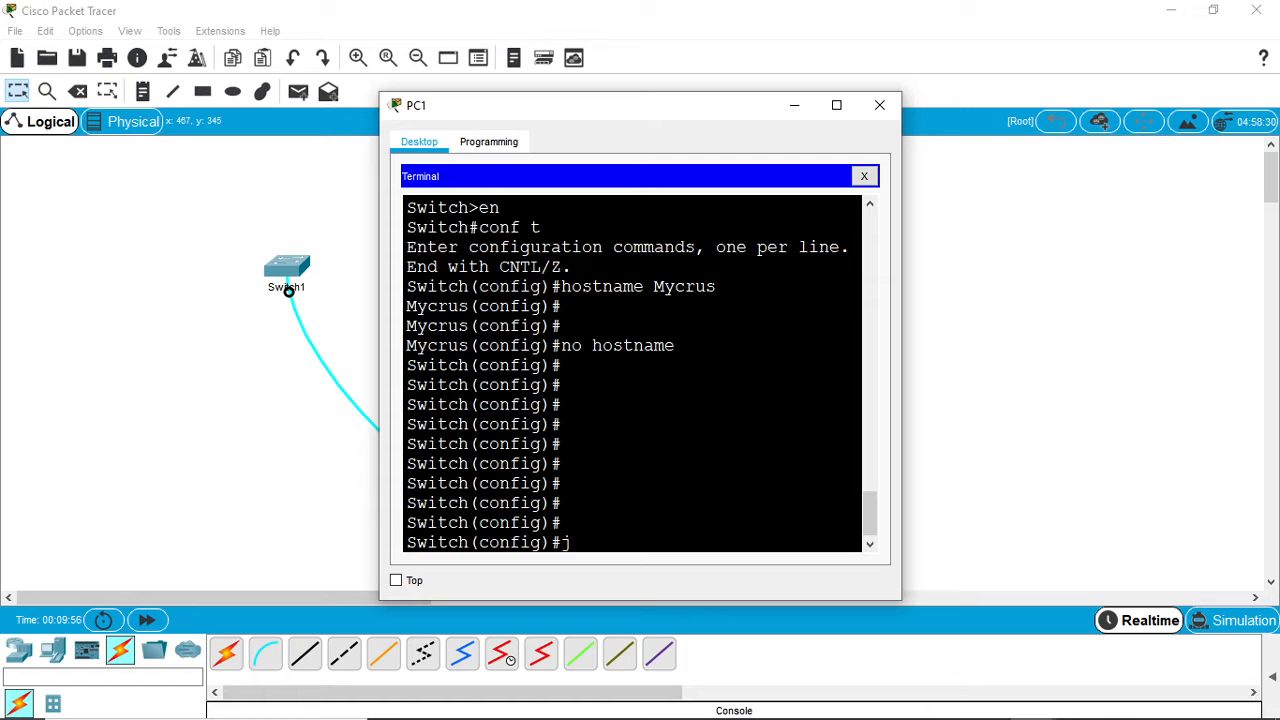
- Leave global configuration mode in PC1's terminal with the end command
mouse_move(622, 716)
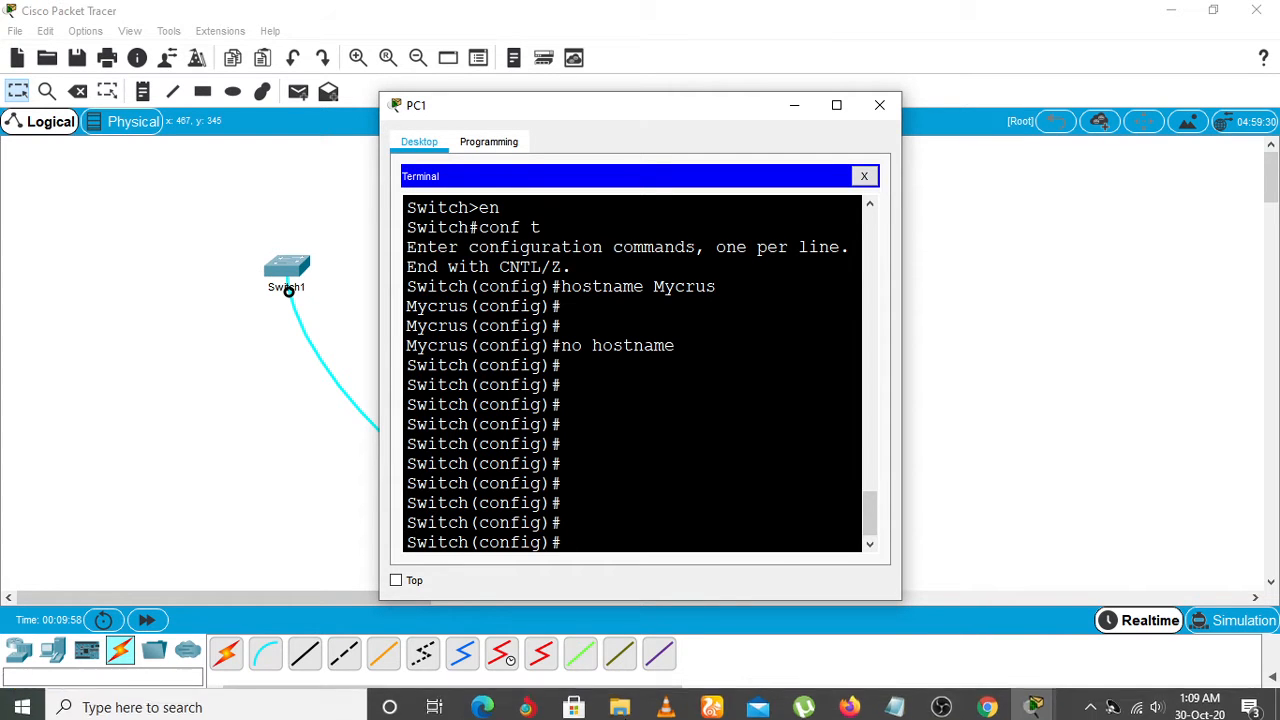
mouse_move(893, 708)
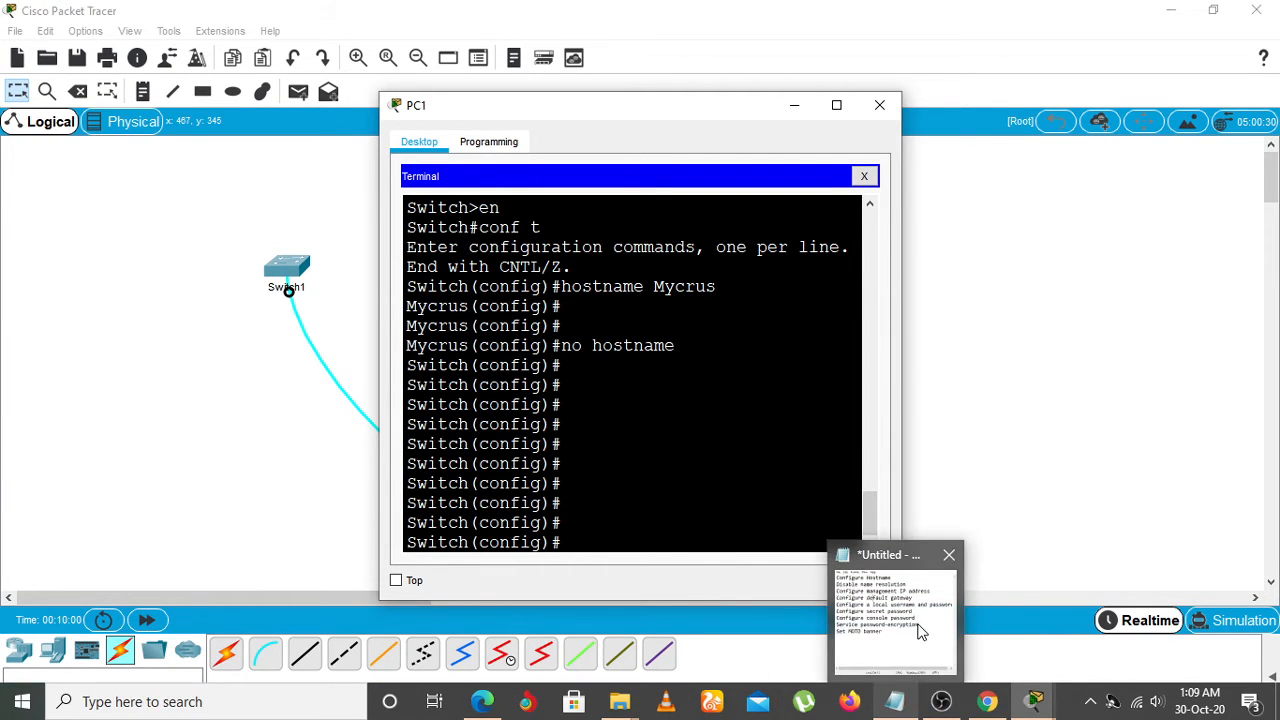
mouse_move(920, 630)
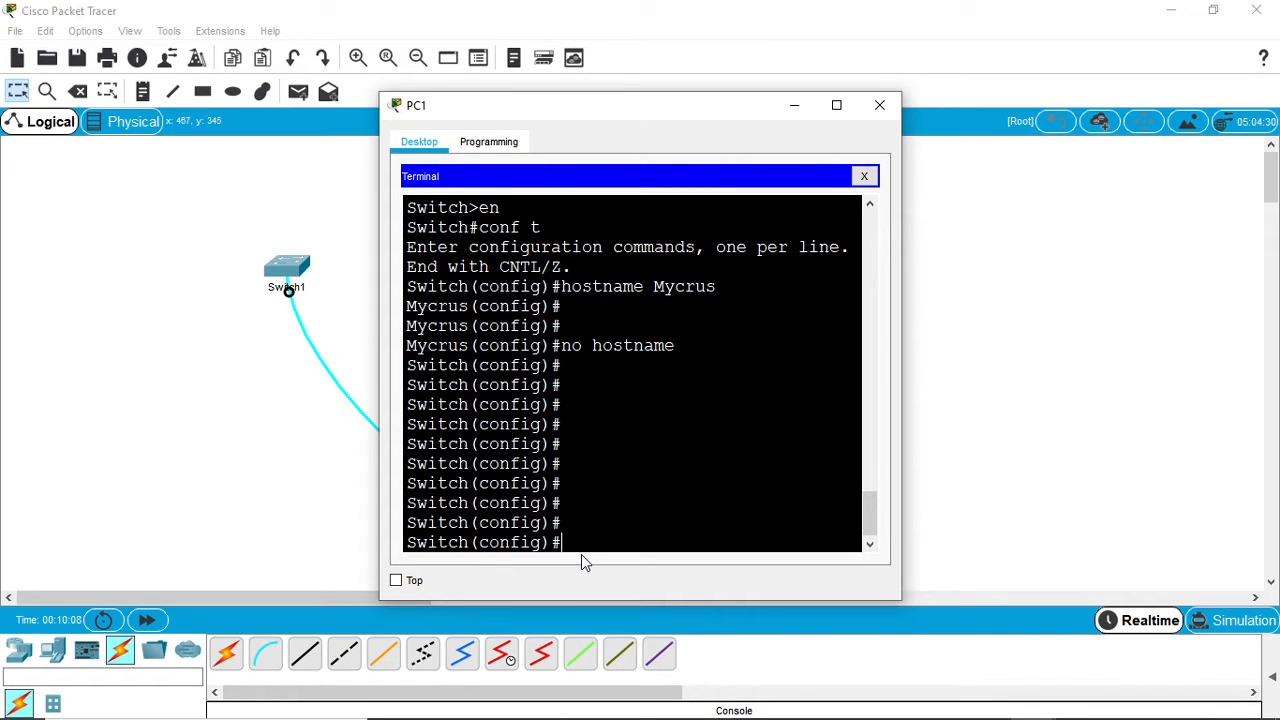
text(end)
key(Return)
key(Return)
- Enter the switch's global configuration mode with the full configure terminal command
text(cop)
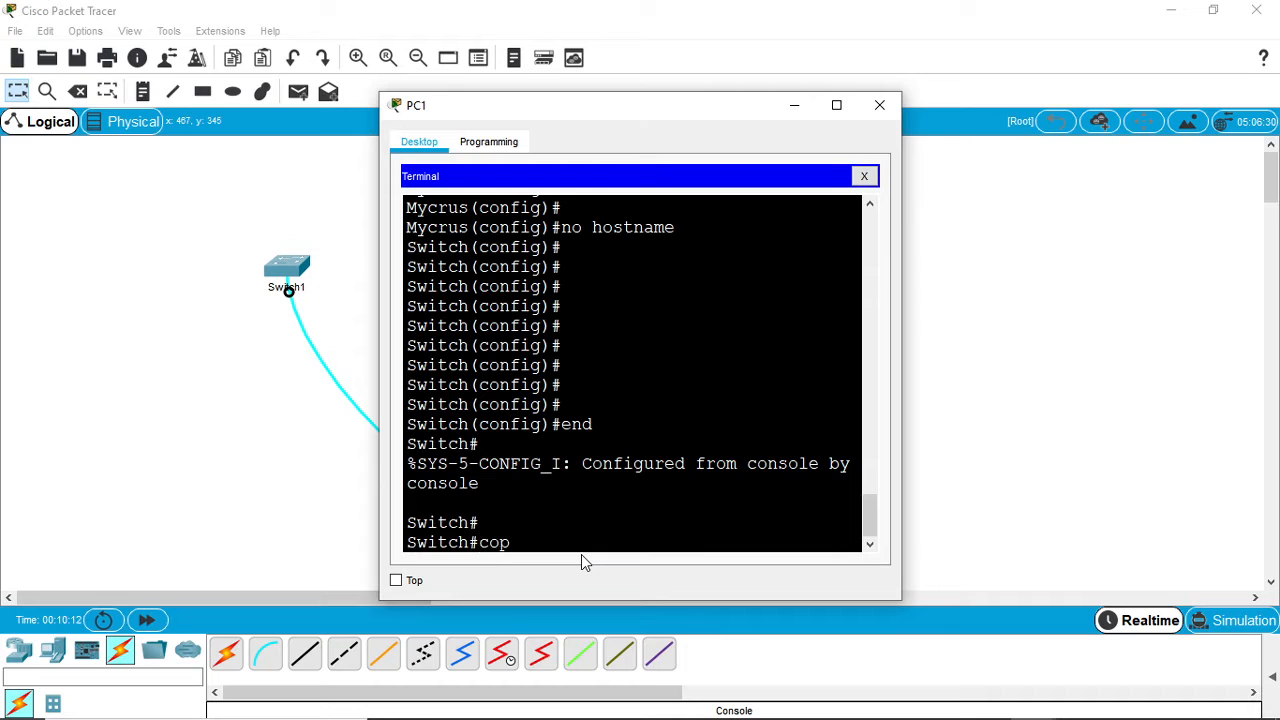
key(BackSpace)
text(nfigure terminal)
key(Return)
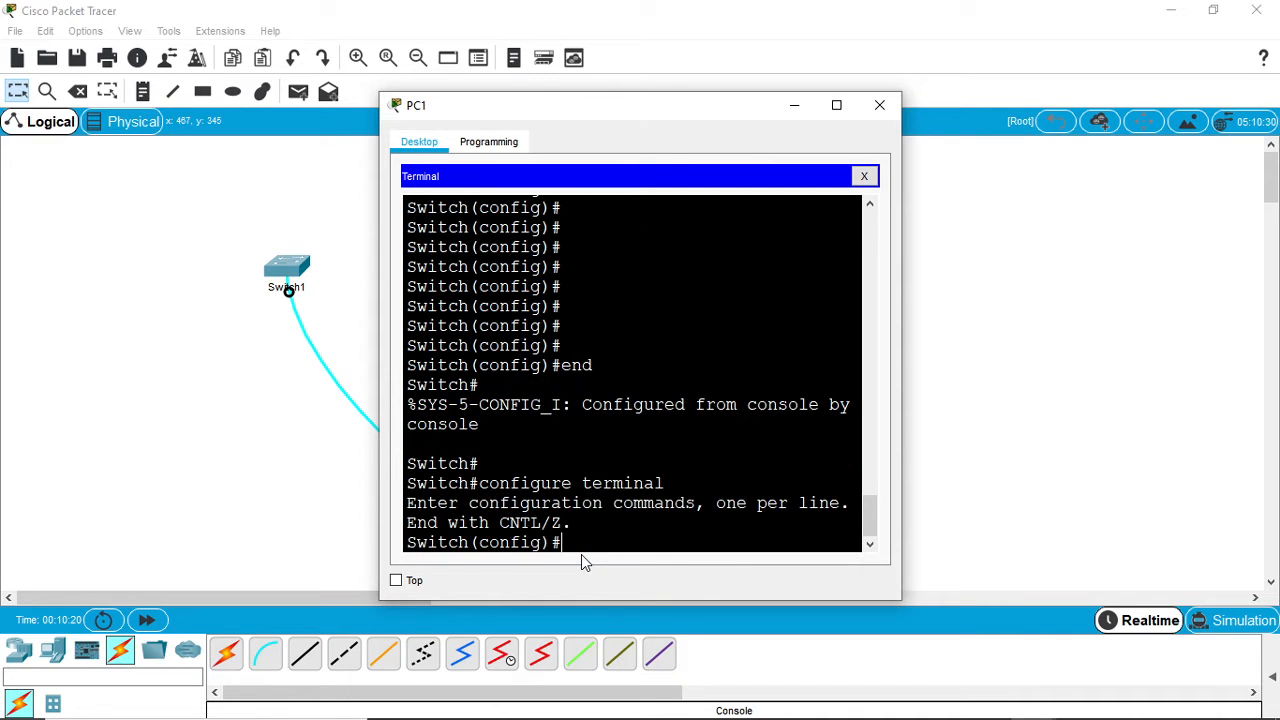
key(Return)
key(Return)
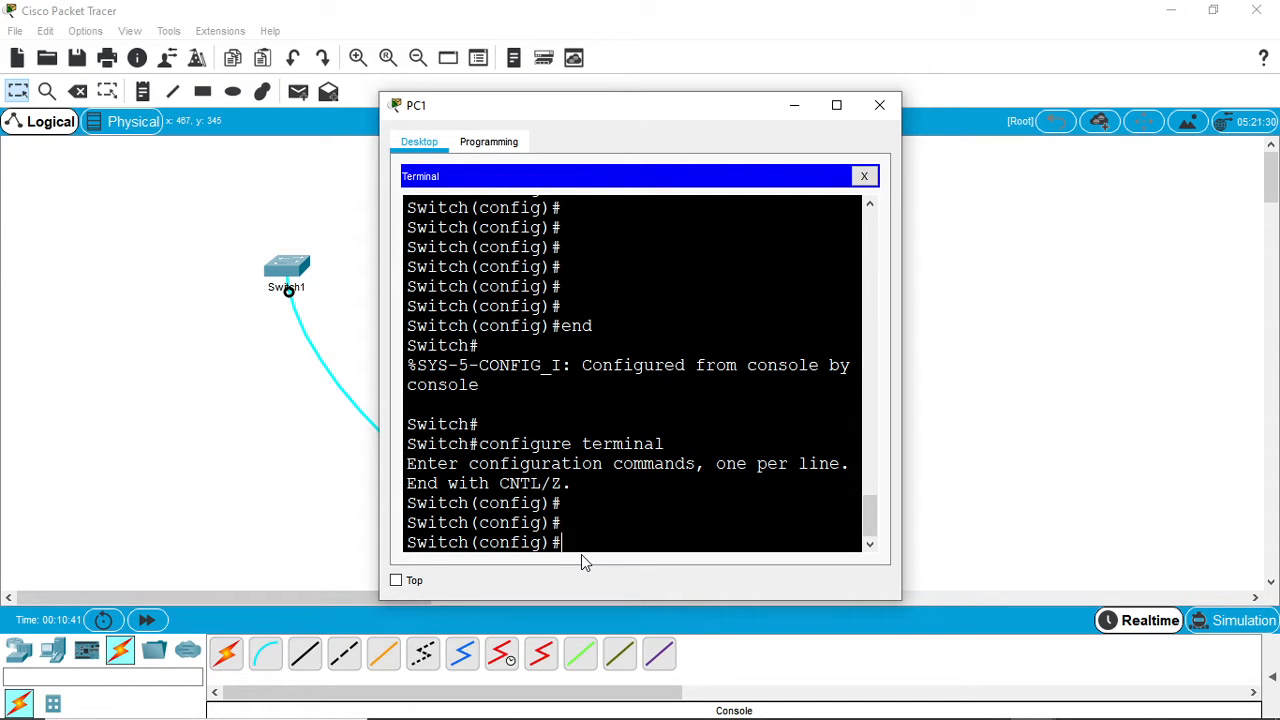
- Set the switch's hostname to MrCyrus from PC1's terminal
text(tname Mry)
key(BackSpace)
text(Cyrus)
key(Return)
key(Return)
key(Return)
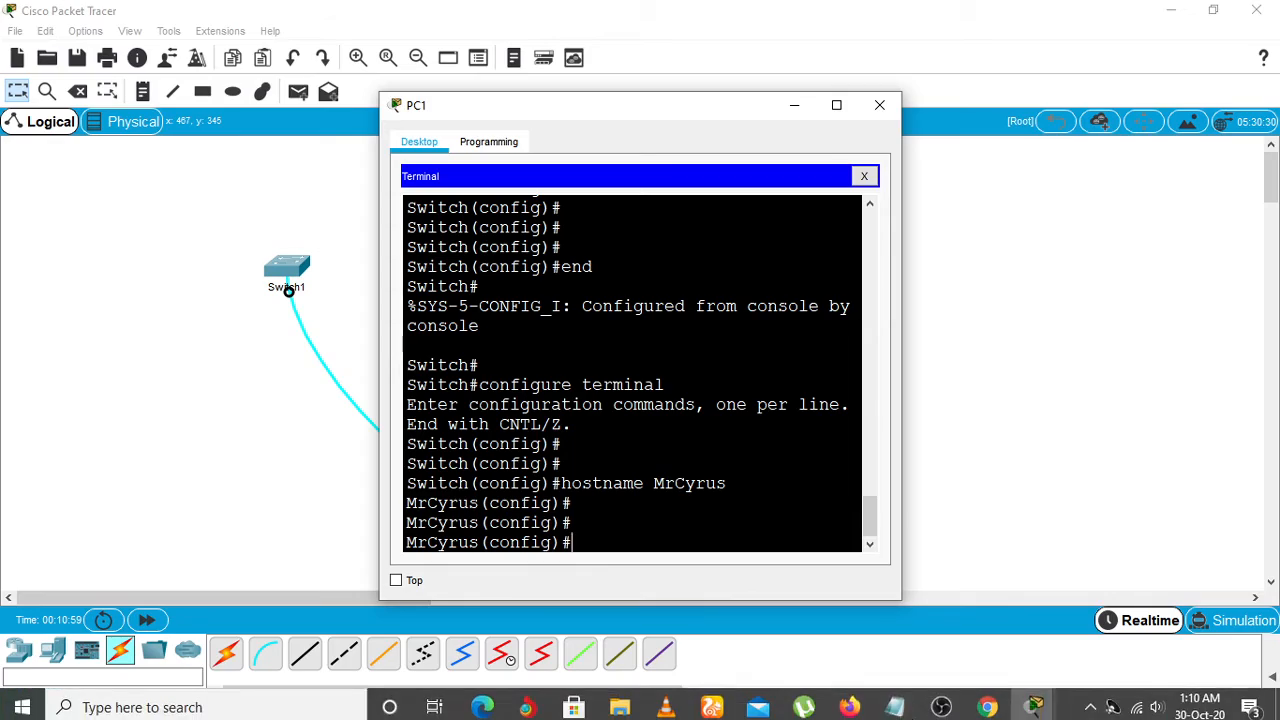
- Return from global configuration mode to privileged EXEC mode with the end command
mouse_move(922, 649)
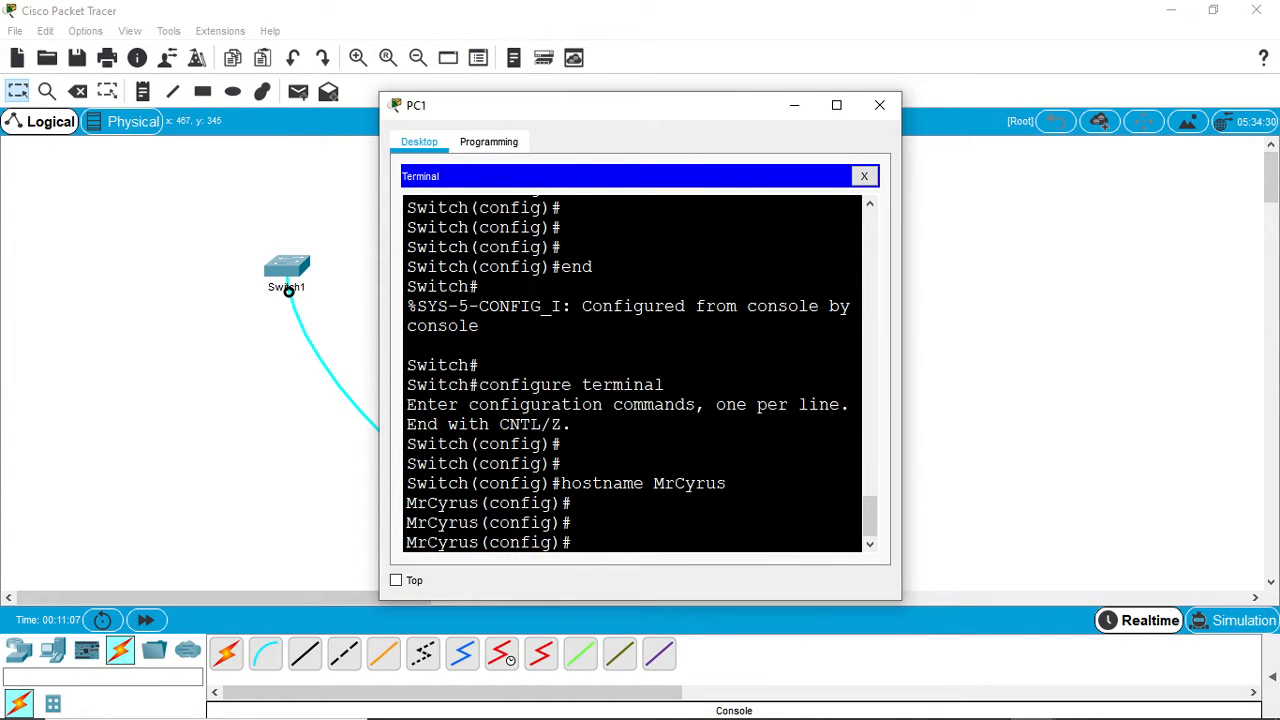
text(end)
key(Return)
key(Return)
key(Return)
key(Return)
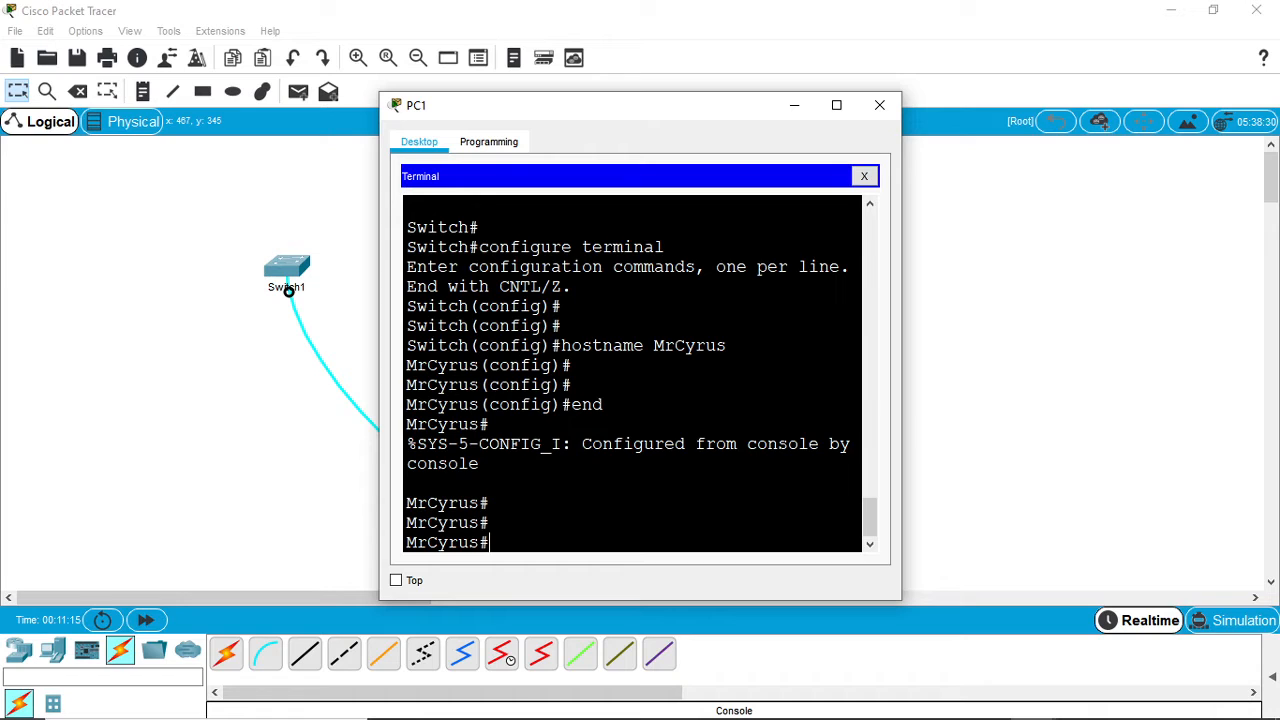
- Run the mistyped command cnft to trigger a domain name lookup, and abort the lookup
text(cnft)
key(Return)
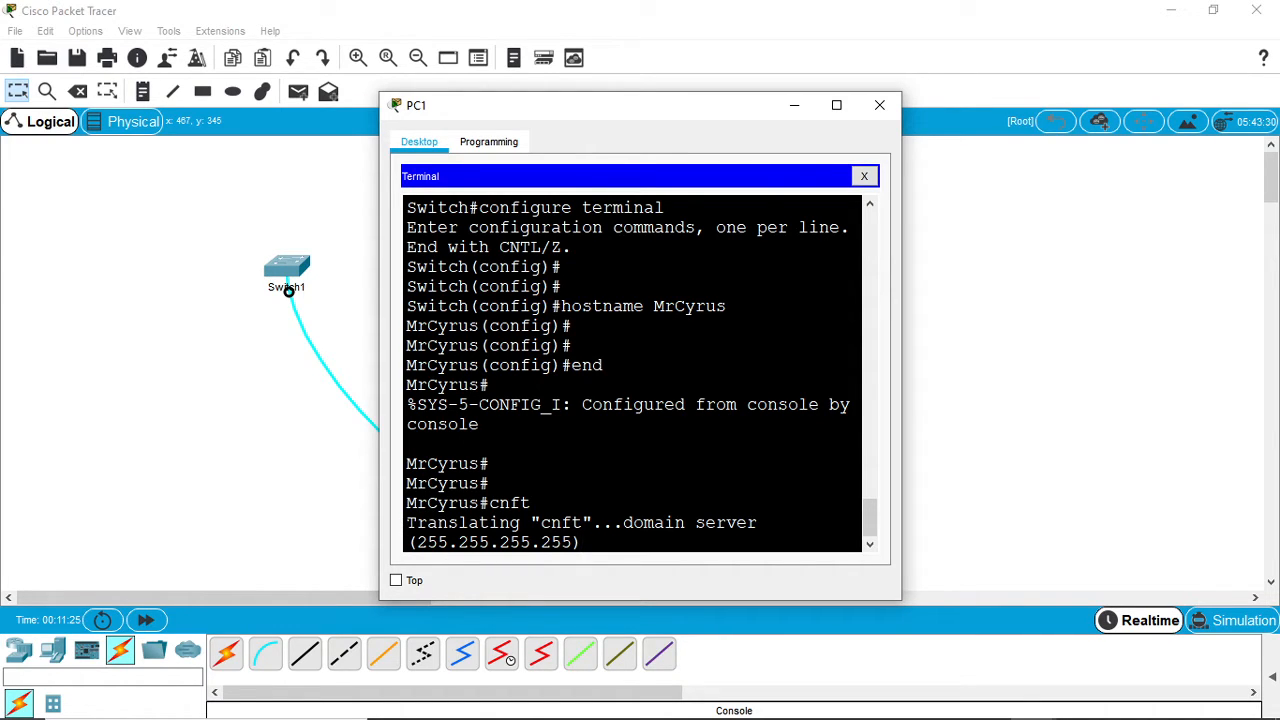
drag(408, 523, 622, 544)
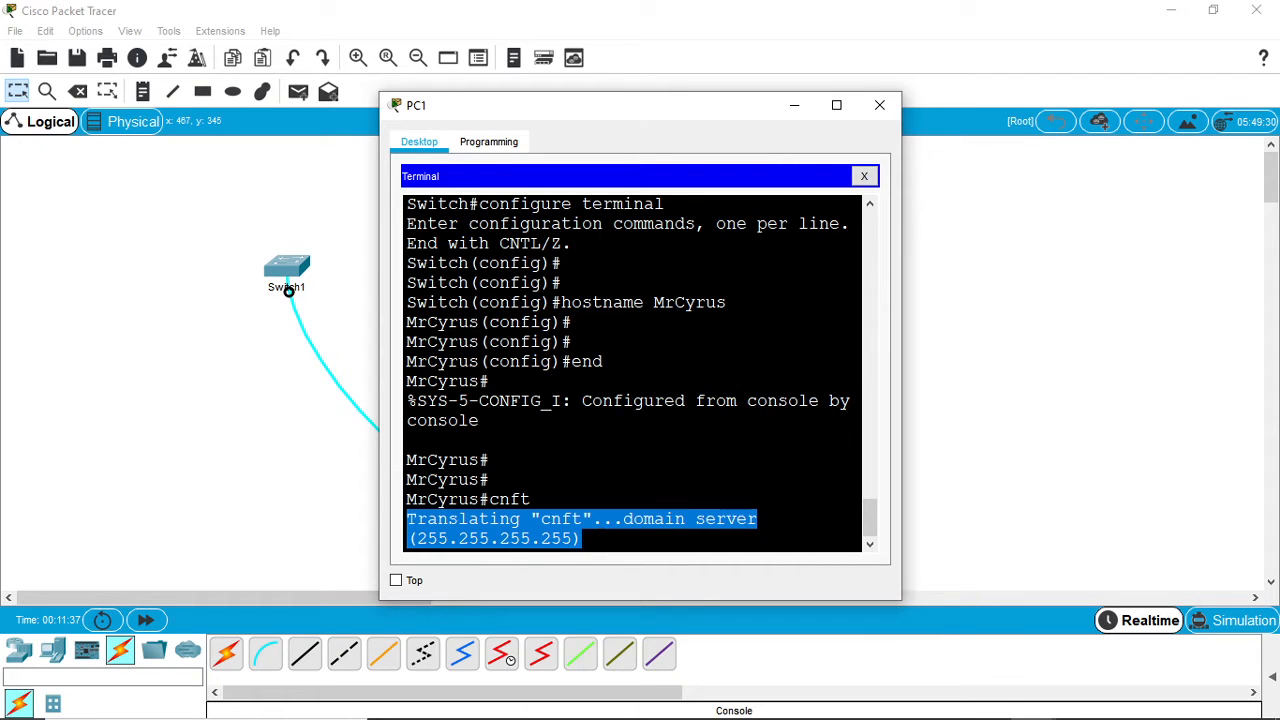
click(584, 539)
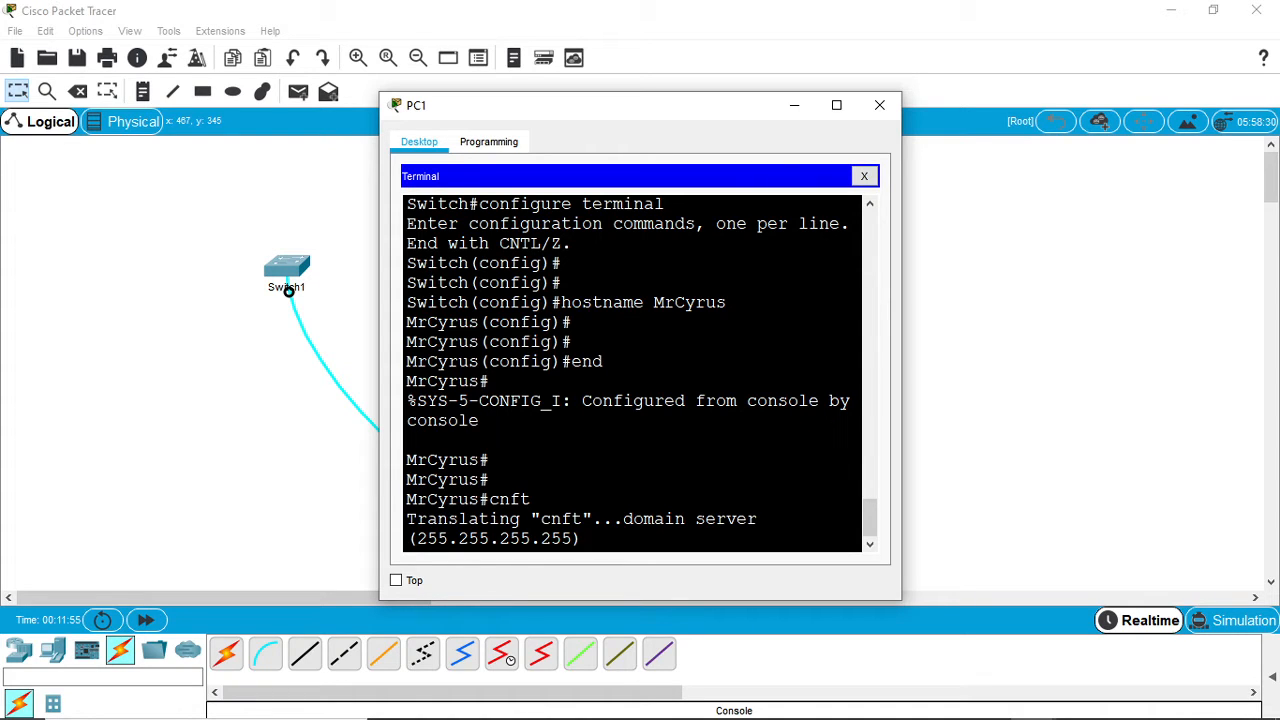
key(ctrl+shift+6)
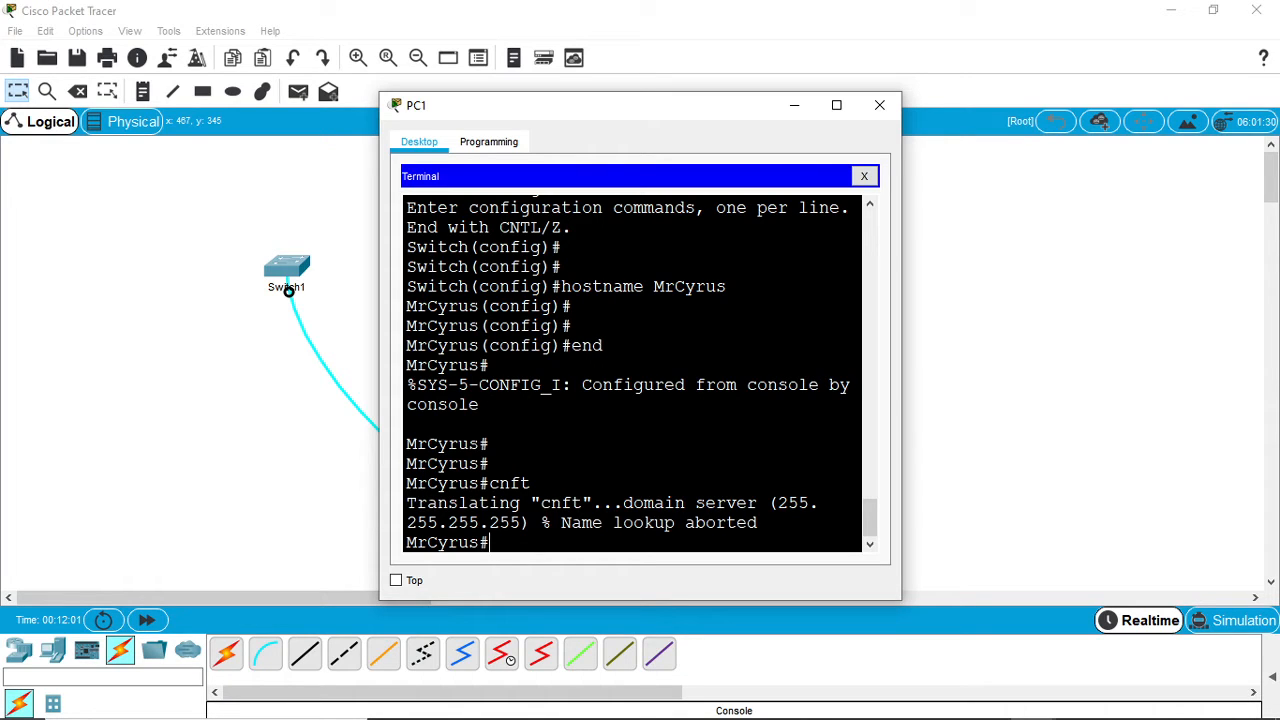
key(Return)
key(Return)
key(Return)
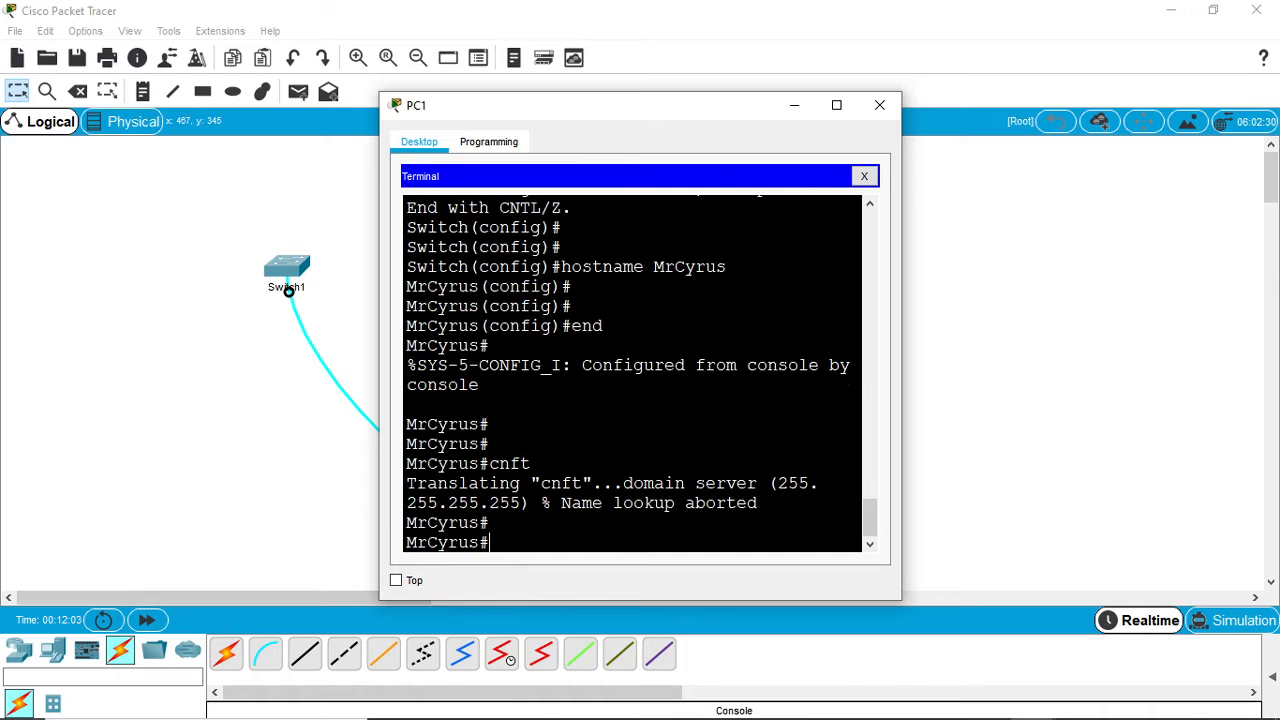
- Disable domain name lookup on the switch with no ip domain lookup in global configuration mode
text(conf t)
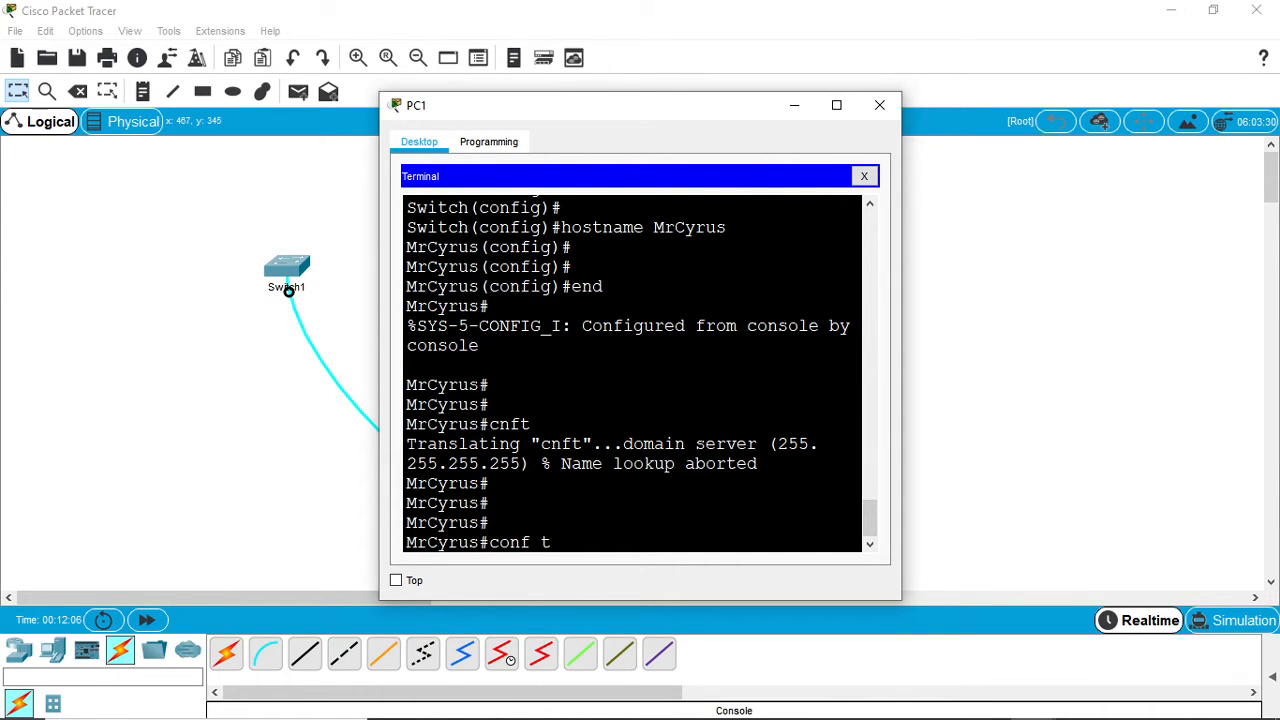
key(Return)
text(n)
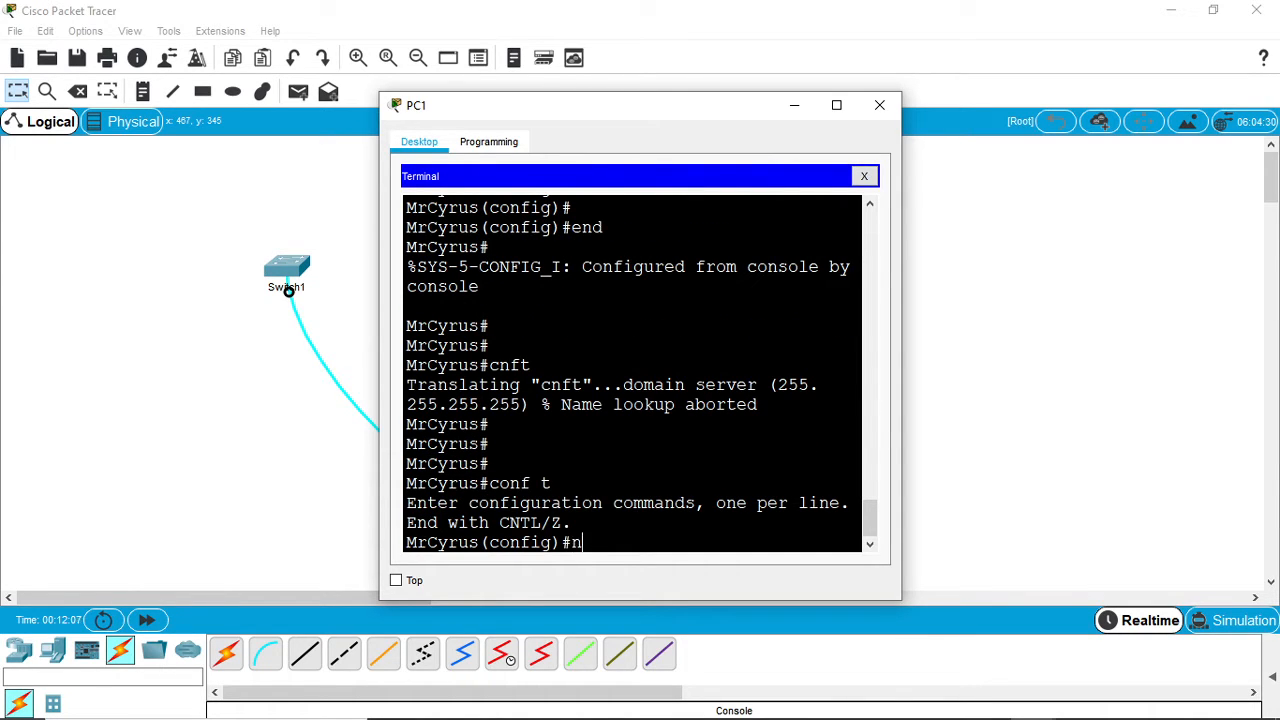
text(o ip domain l)
text(ool)
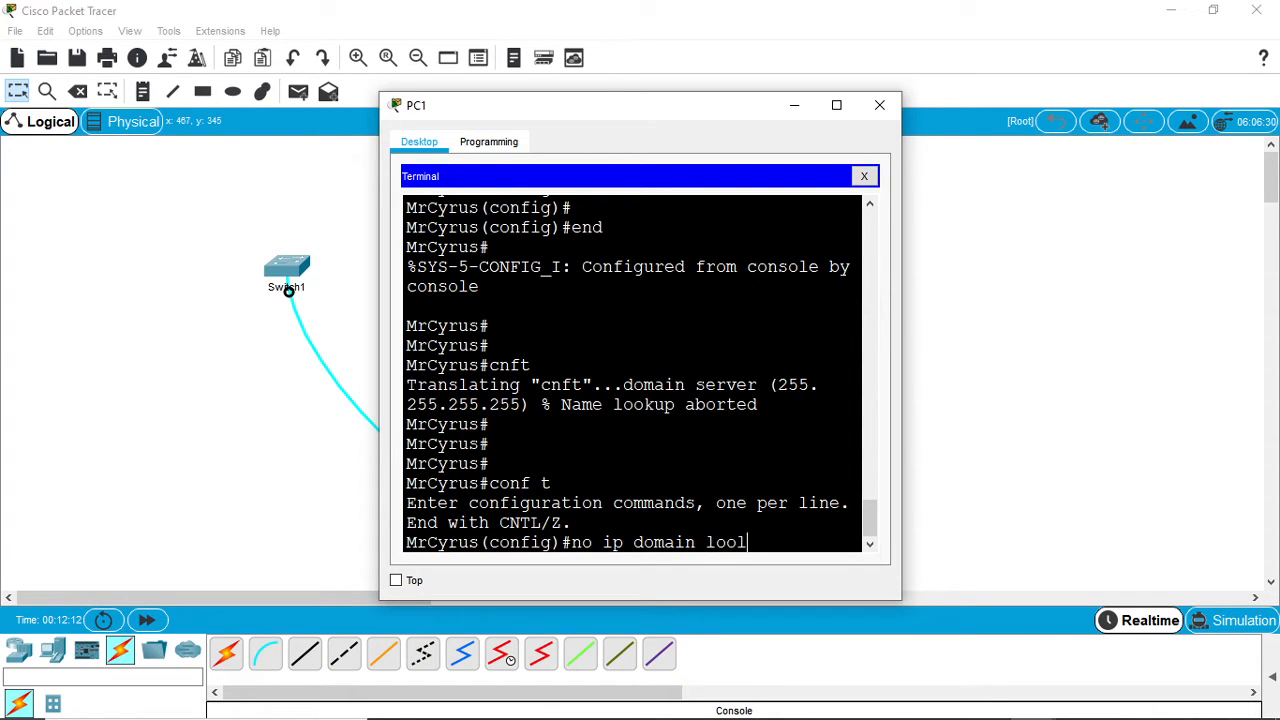
key(BackSpace)
key(Tab)
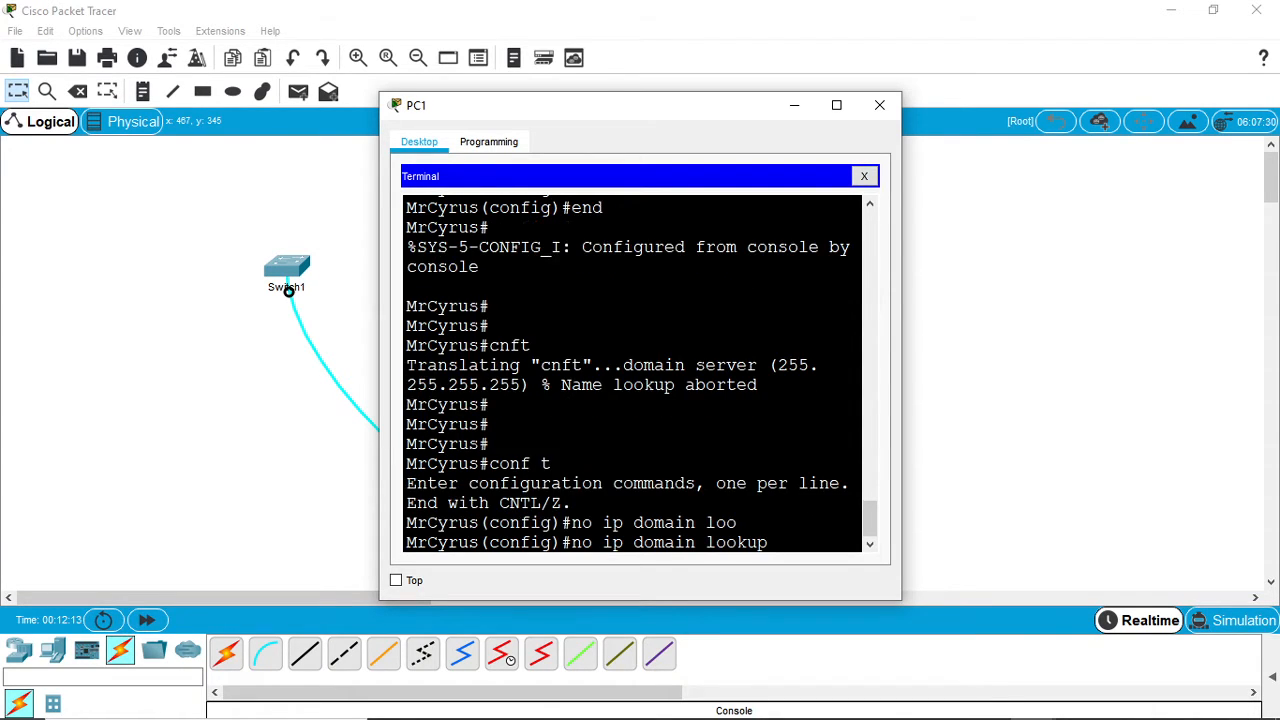
key(Return)
key(Return)
key(Return)
key(Return)
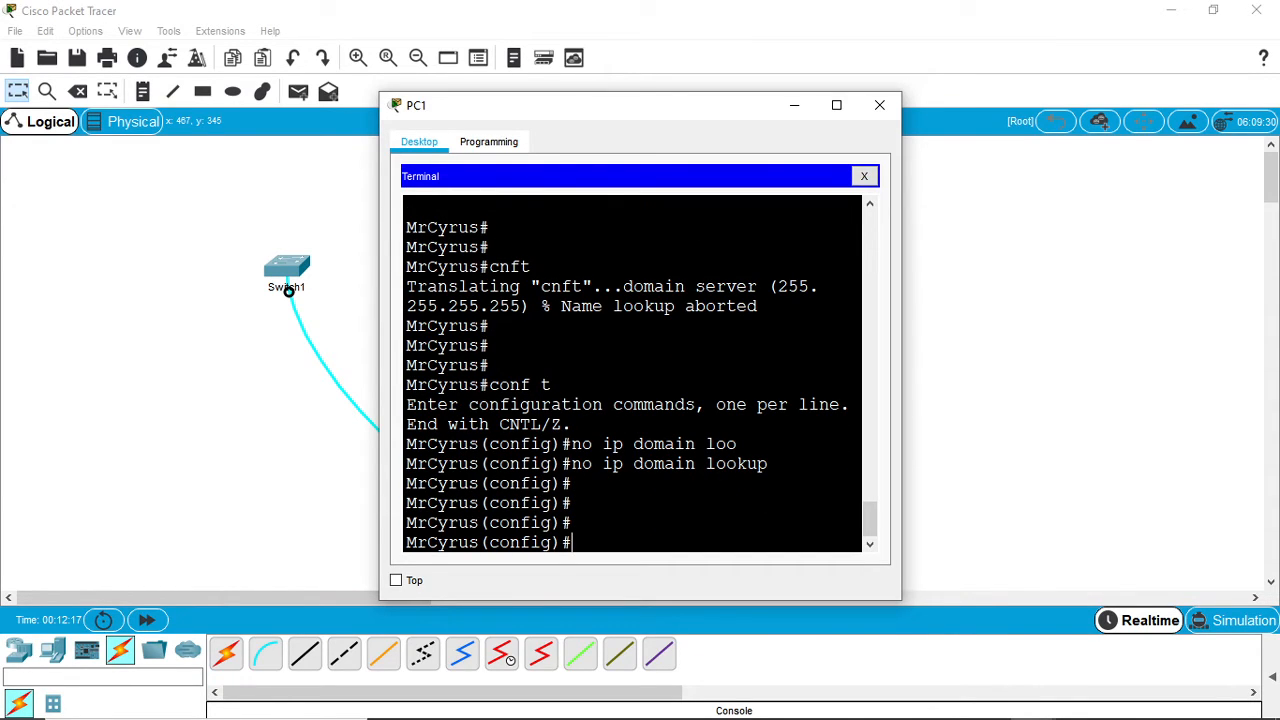
- Leave global configuration mode for privileged EXEC mode with the end command
text(end)
key(Return)
key(Return)
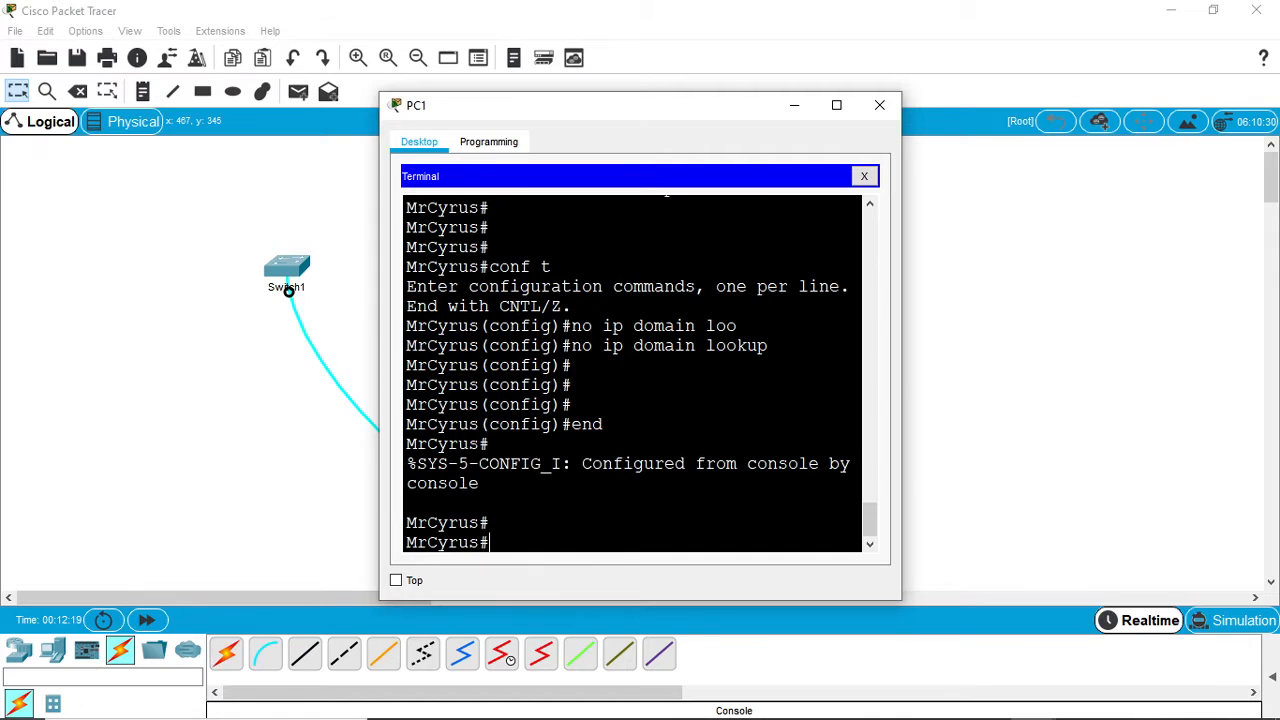
- Run the mistyped command cnf to test how the switch handles unknown commands with name lookup disabled
text(conf)
key(BackSpace)
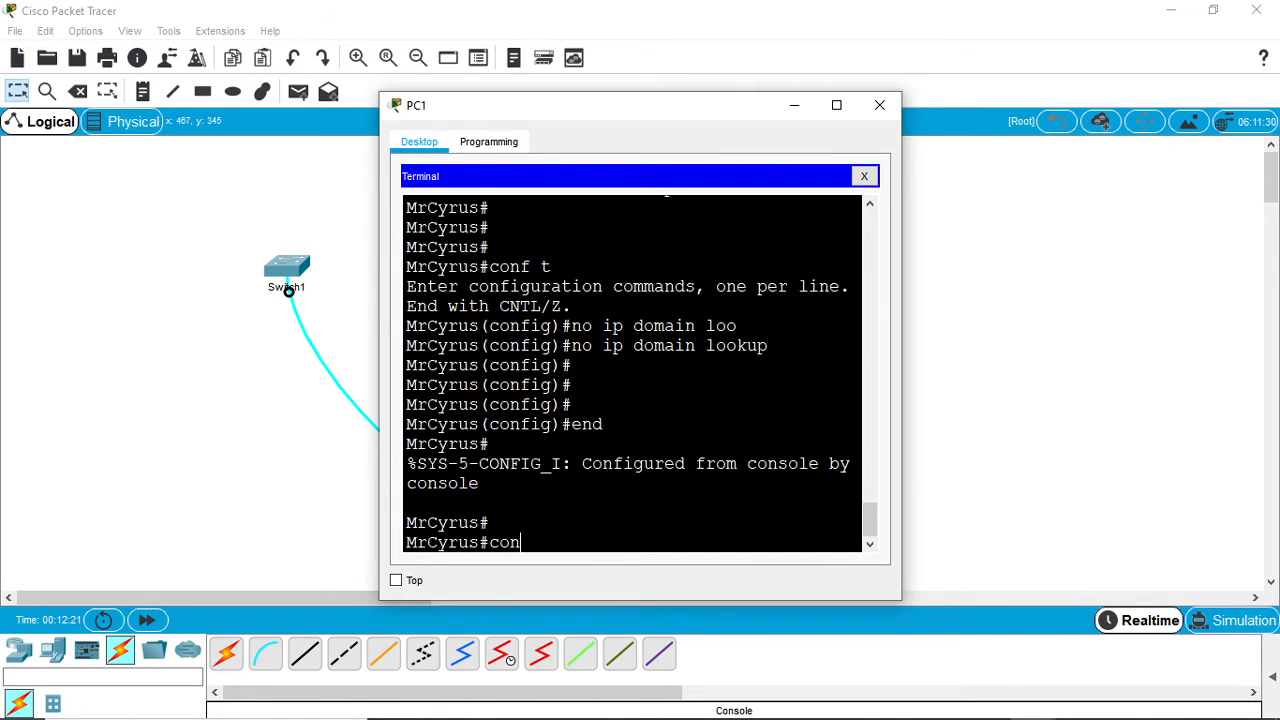
key(BackSpace)
key(BackSpace)
text(nf)
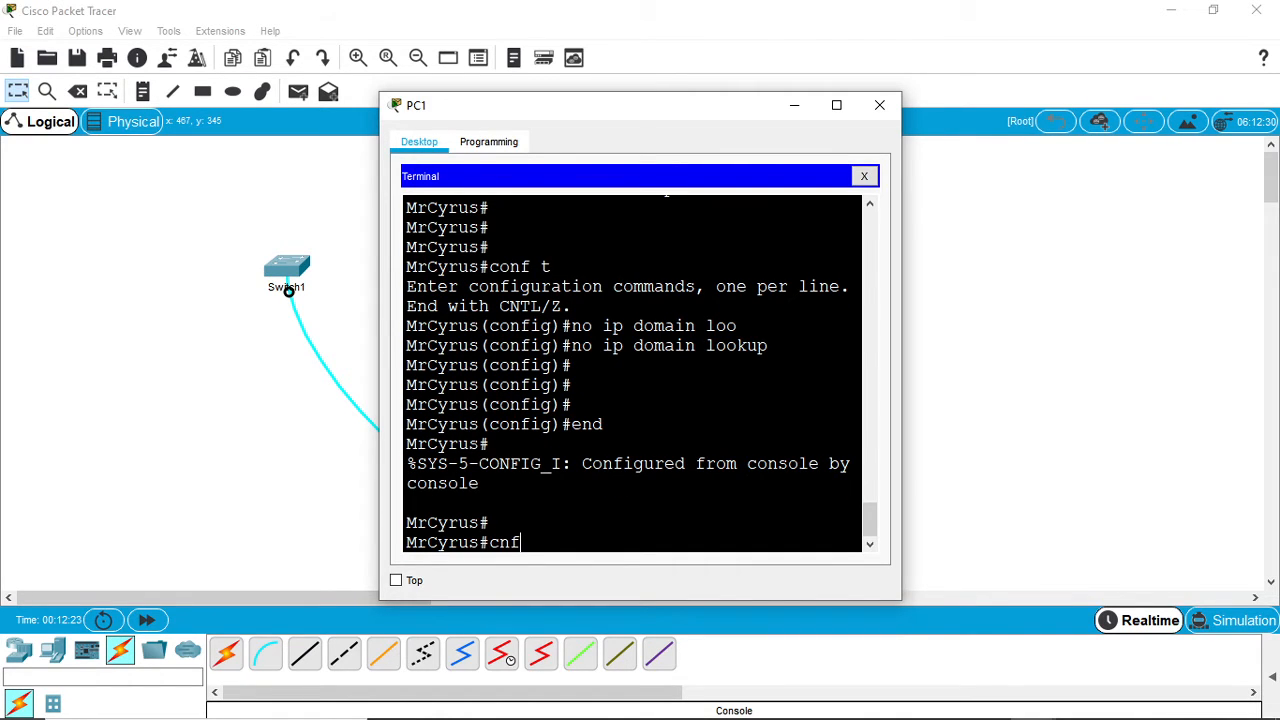
key(Return)
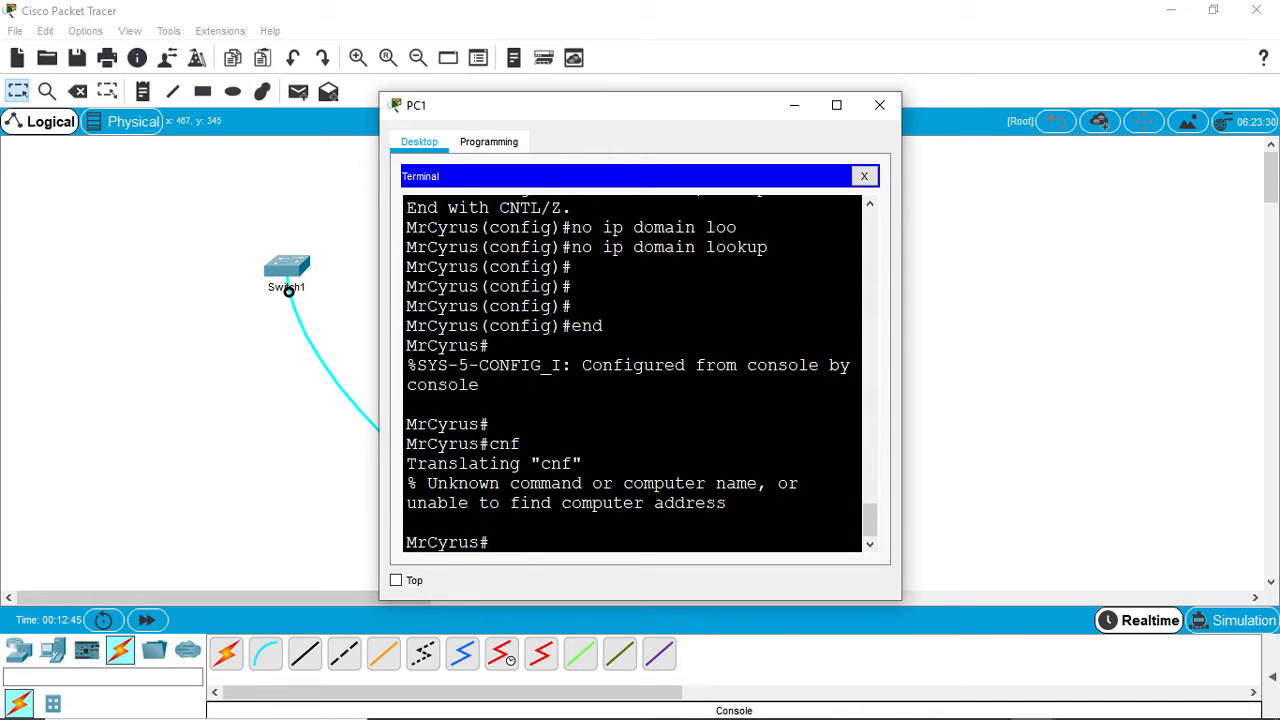
- Enter global configuration mode and open the interface configuration for VLAN 10 with int vlan 10
mouse_move(660, 718)
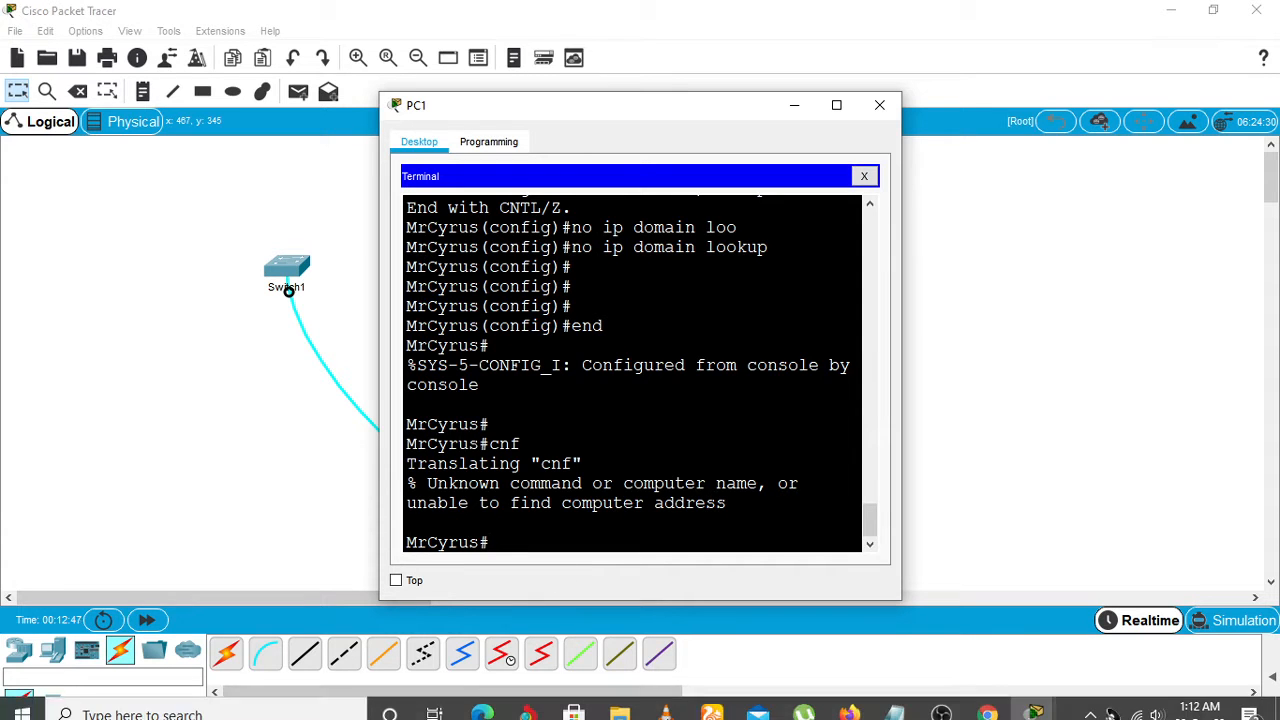
mouse_move(895, 701)
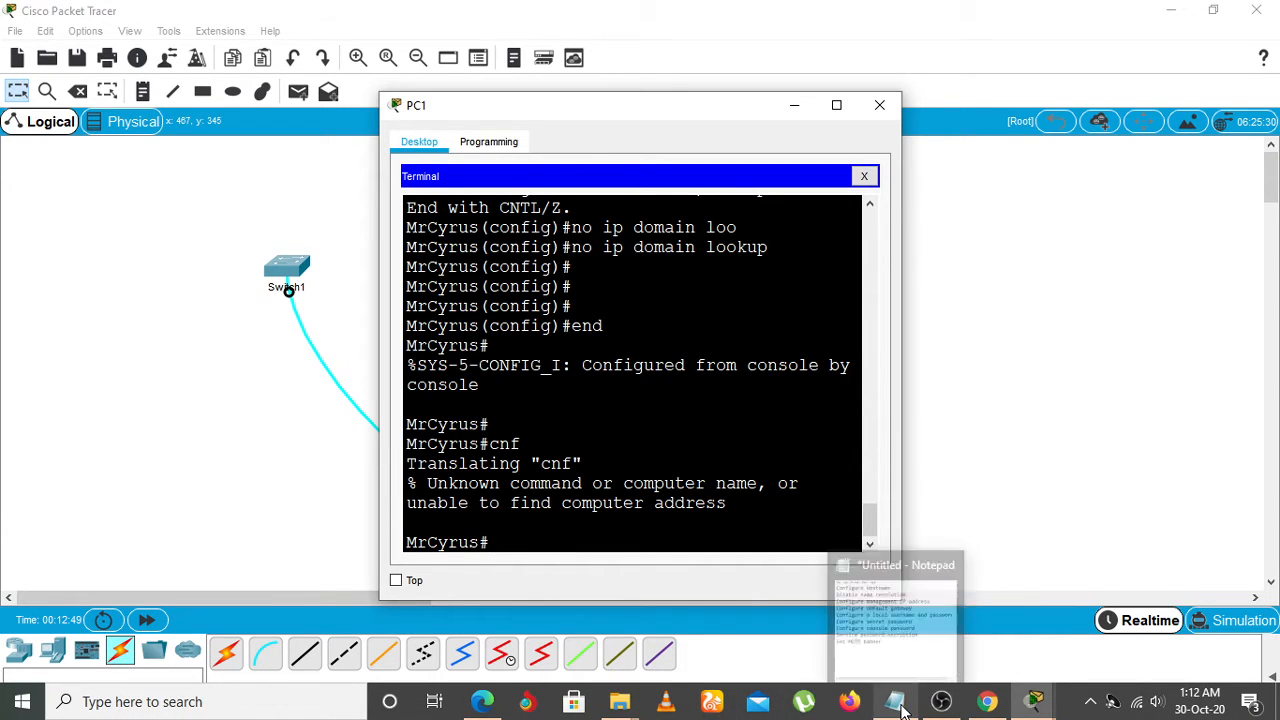
mouse_move(889, 652)
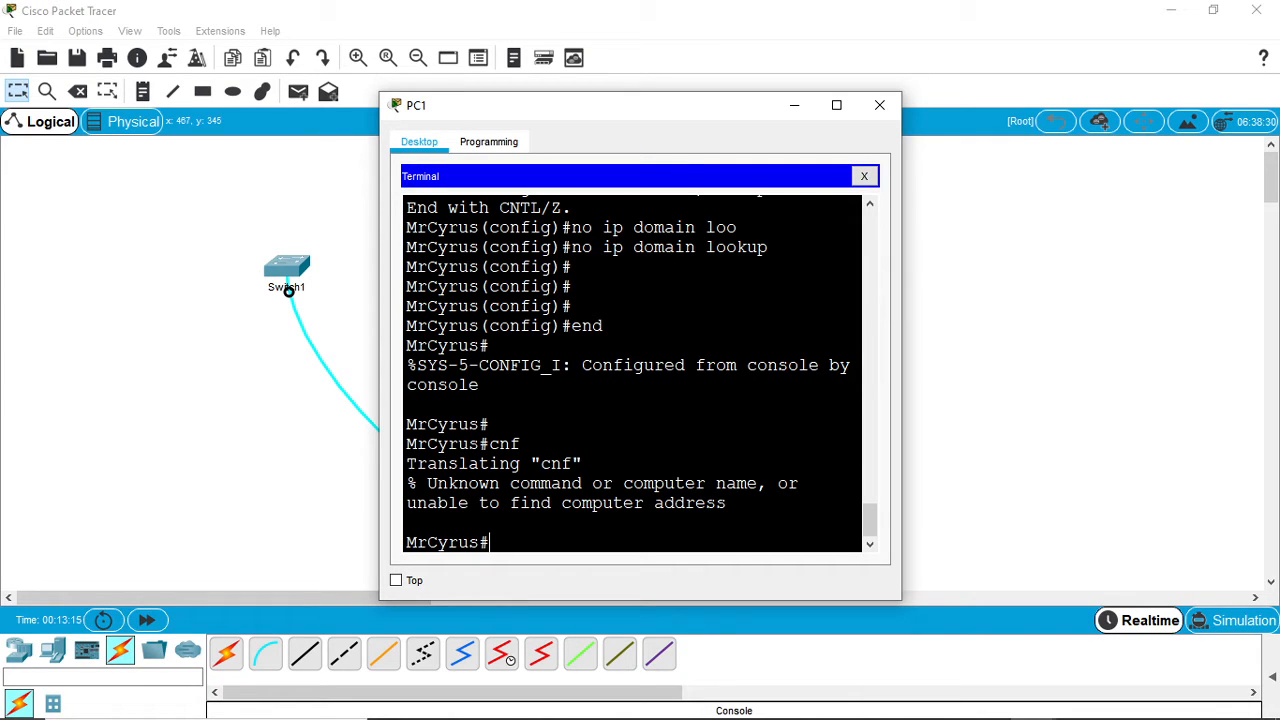
text(conf t)
key(Return)
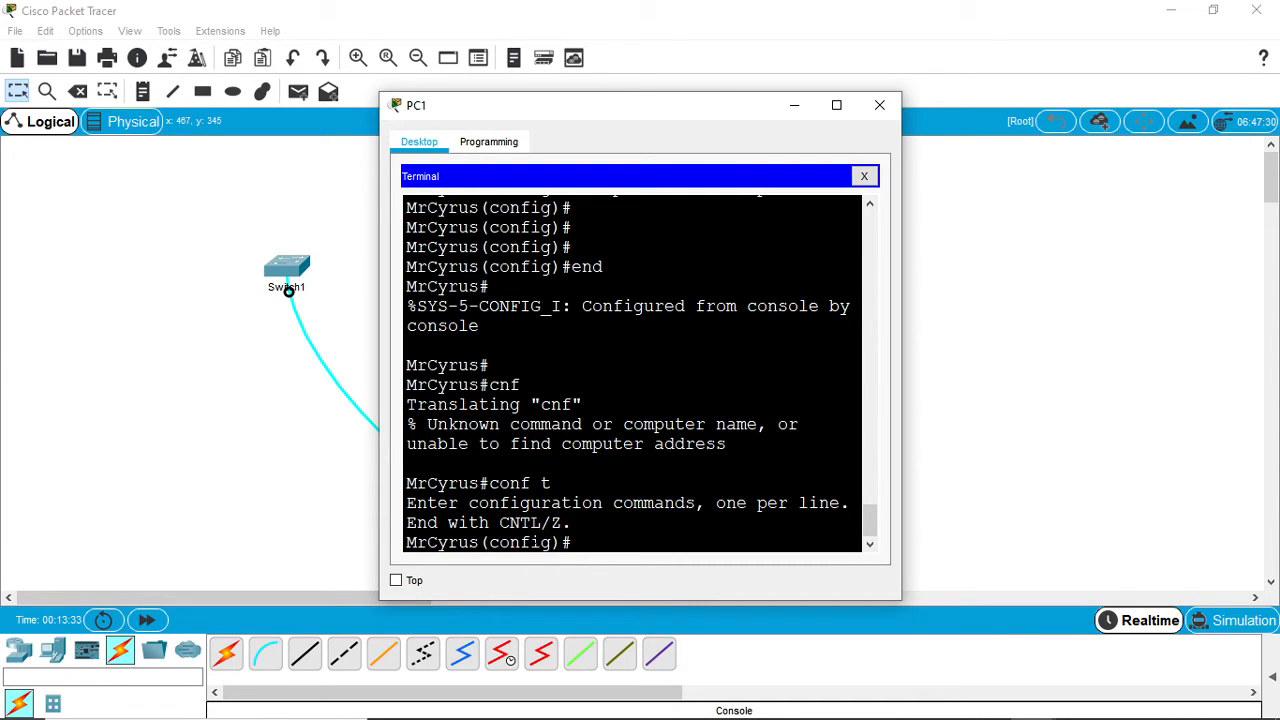
text(l)
key(BackSpace)
text(int lan)
key(BackSpace)
key(BackSpace)
key(BackSpace)
text(vlan 10)
key(Return)
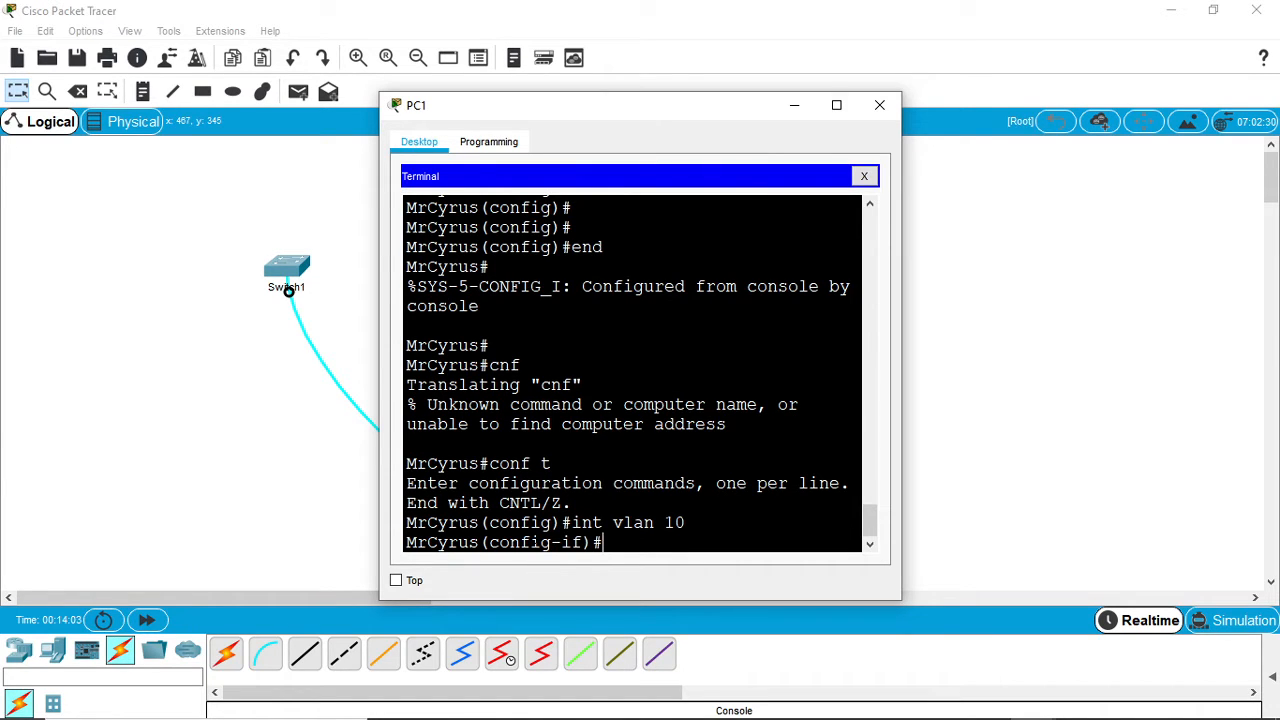
- Assign the VLAN 10 interface the IP address 192.168.10.20 with subnet mask 255.255.255.0
text(ip address 192.16)
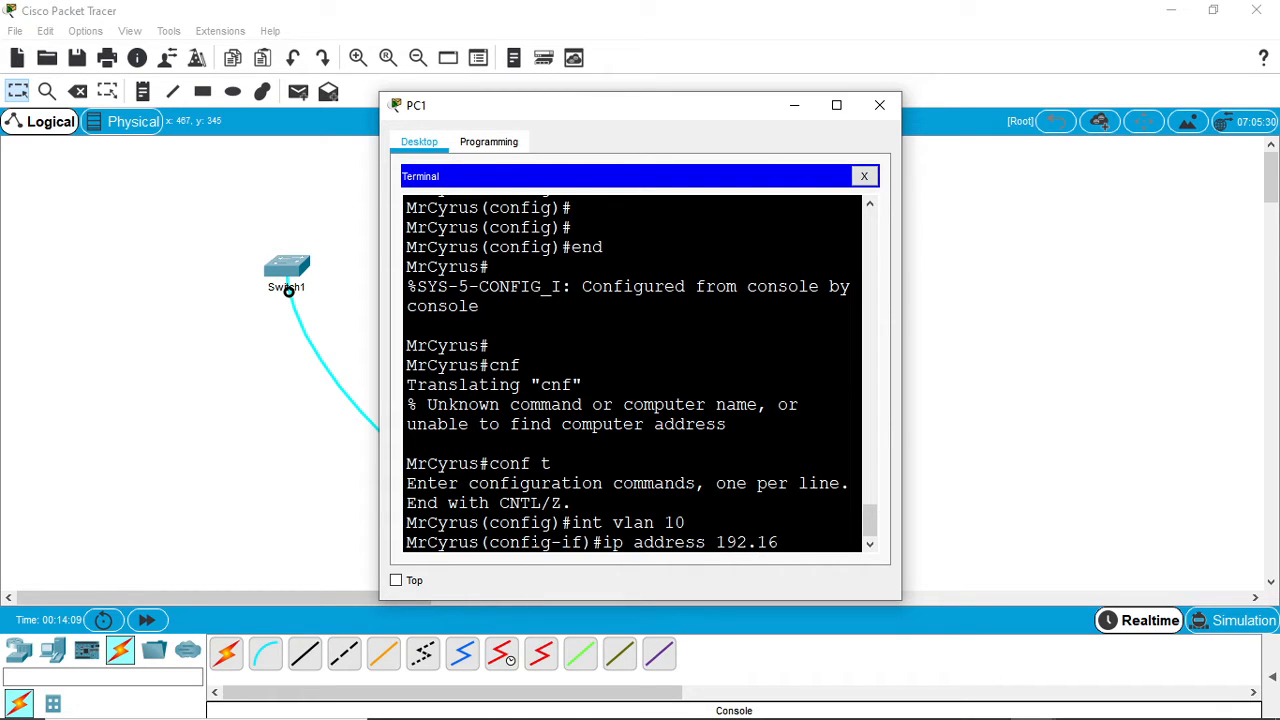
text(8.10.1)
key(BackSpace)
text(20 2)
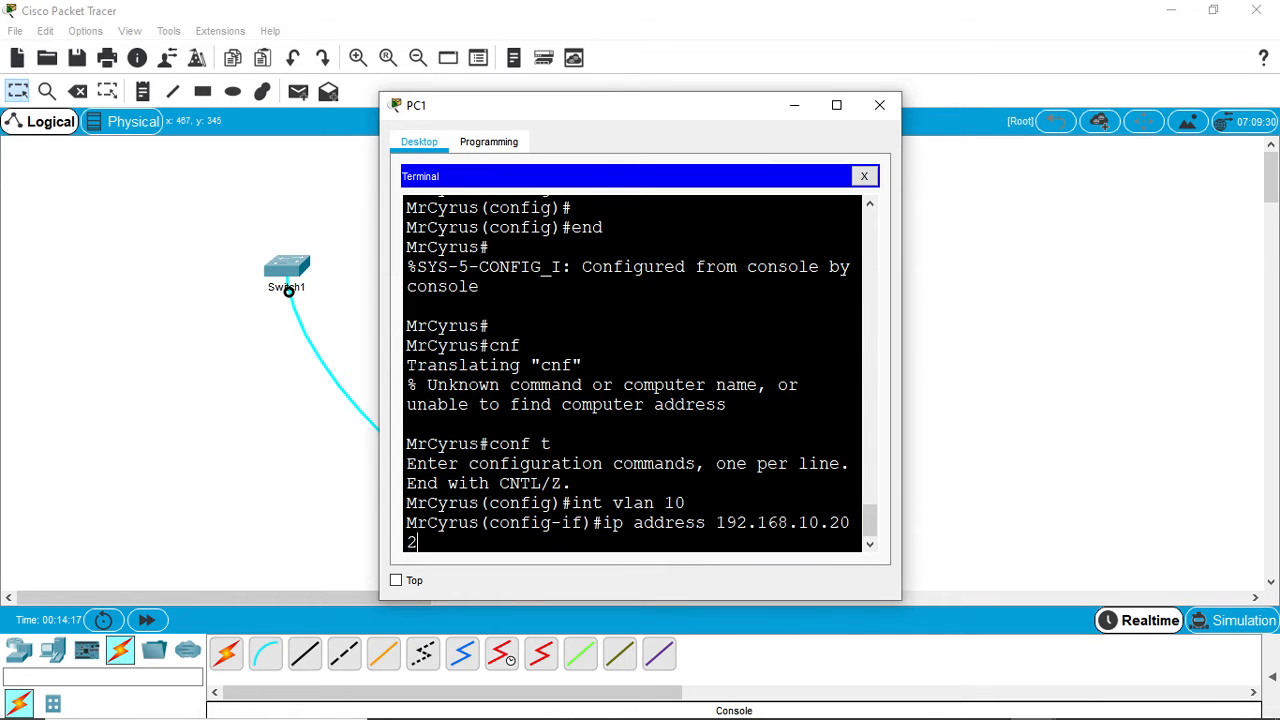
text(55.255.255.0)
key(Return)
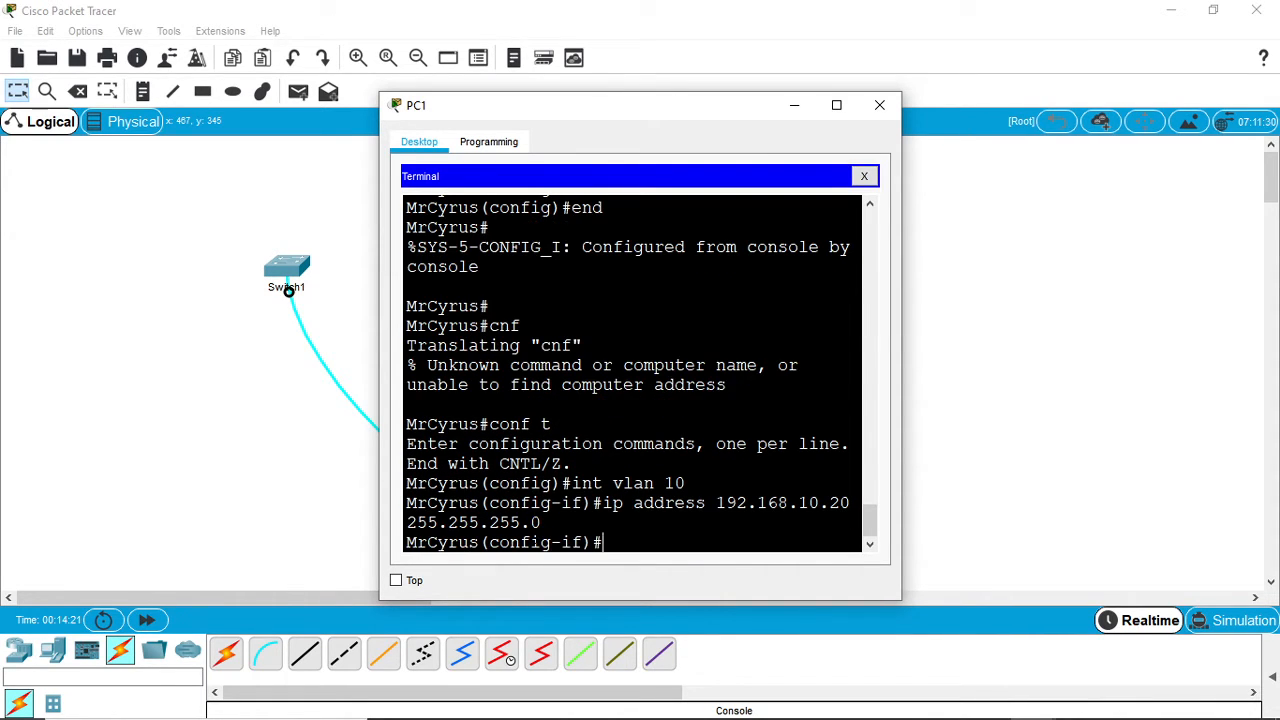
- Enable the VLAN 10 interface with the no shutdown command
text(no sh)
key(Tab)
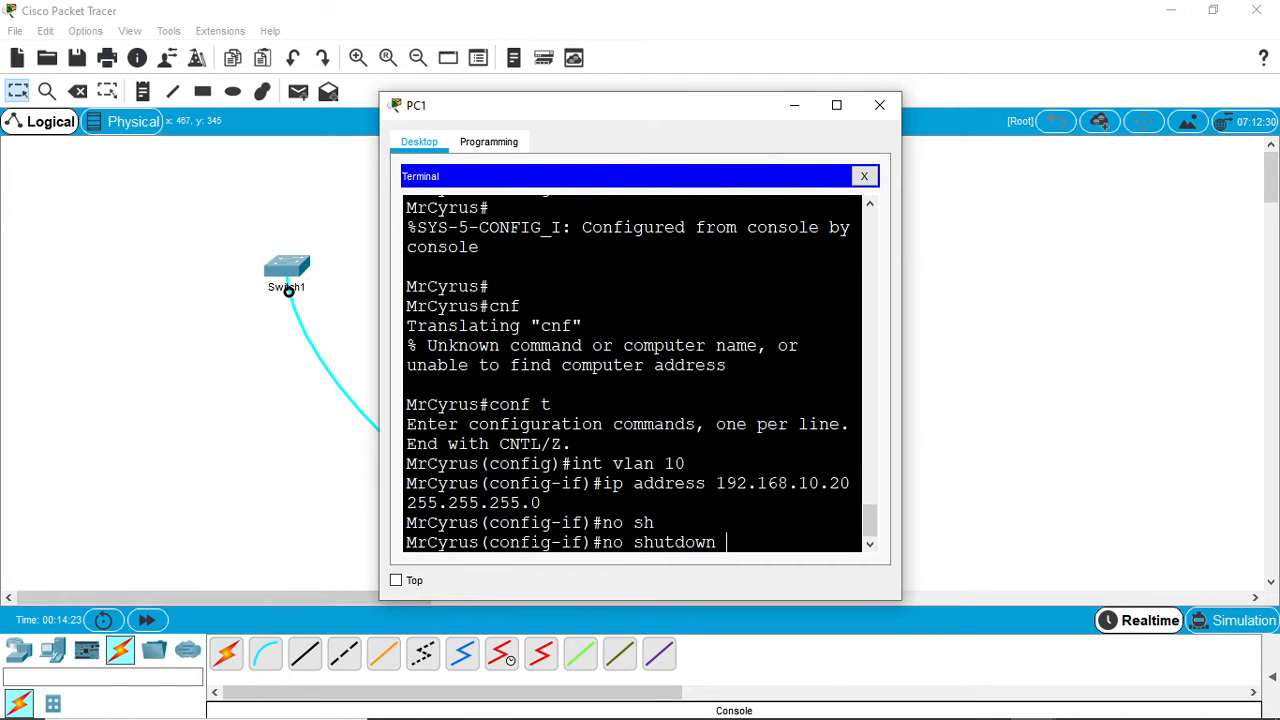
key(Return)
key(Return)
key(Return)
key(Return)
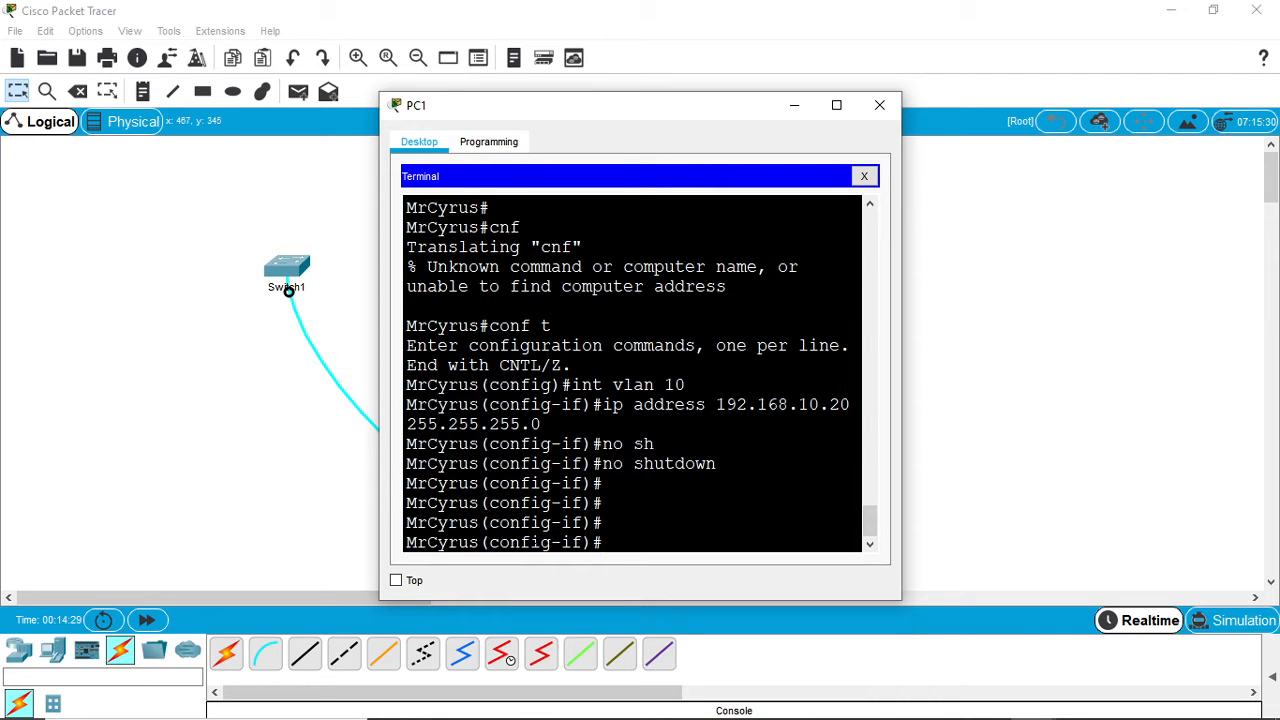
- Return from VLAN interface configuration to privileged EXEC mode with the end command
text(end)
key(Return)
- Run show vlan, widen the PC1 window, and examine the VLAN listing through to its end
key(Return)
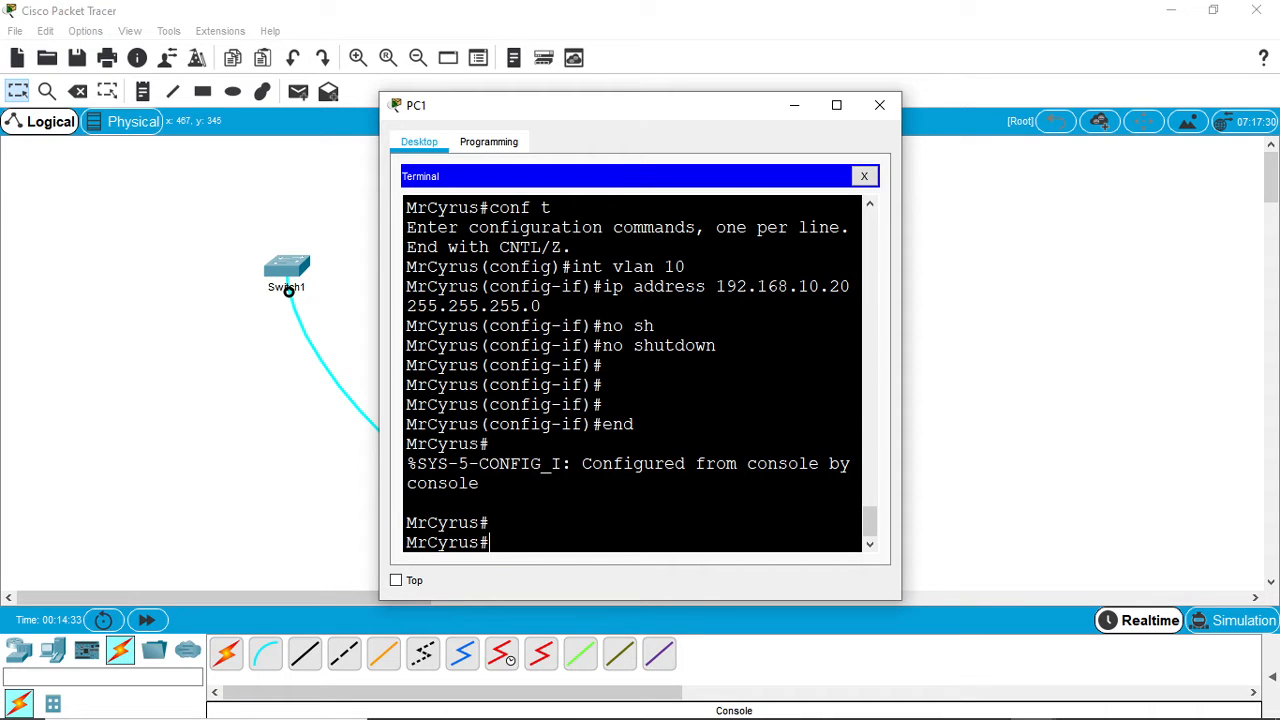
text(show vlan)
key(Return)
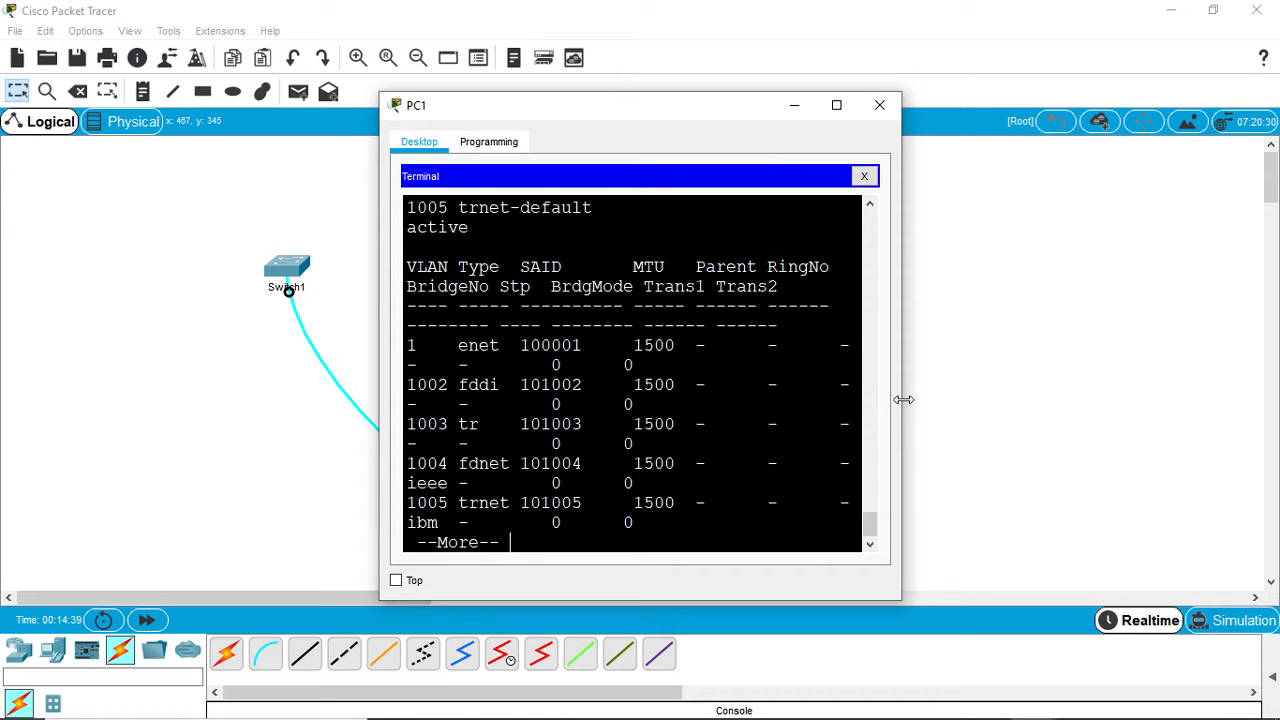
drag(908, 399, 1242, 382)
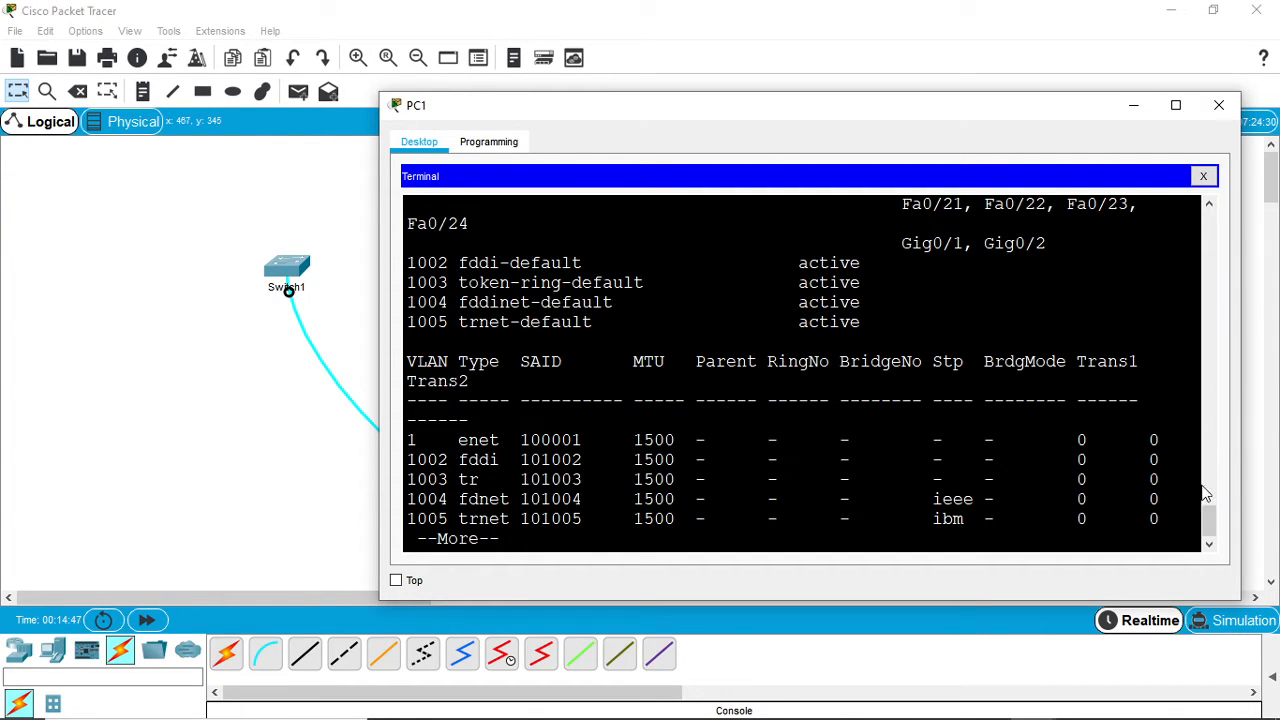
mouse_move(1213, 520)
mouse_down()
mouse_move(1208, 460)
mouse_move(1208, 500)
mouse_up()
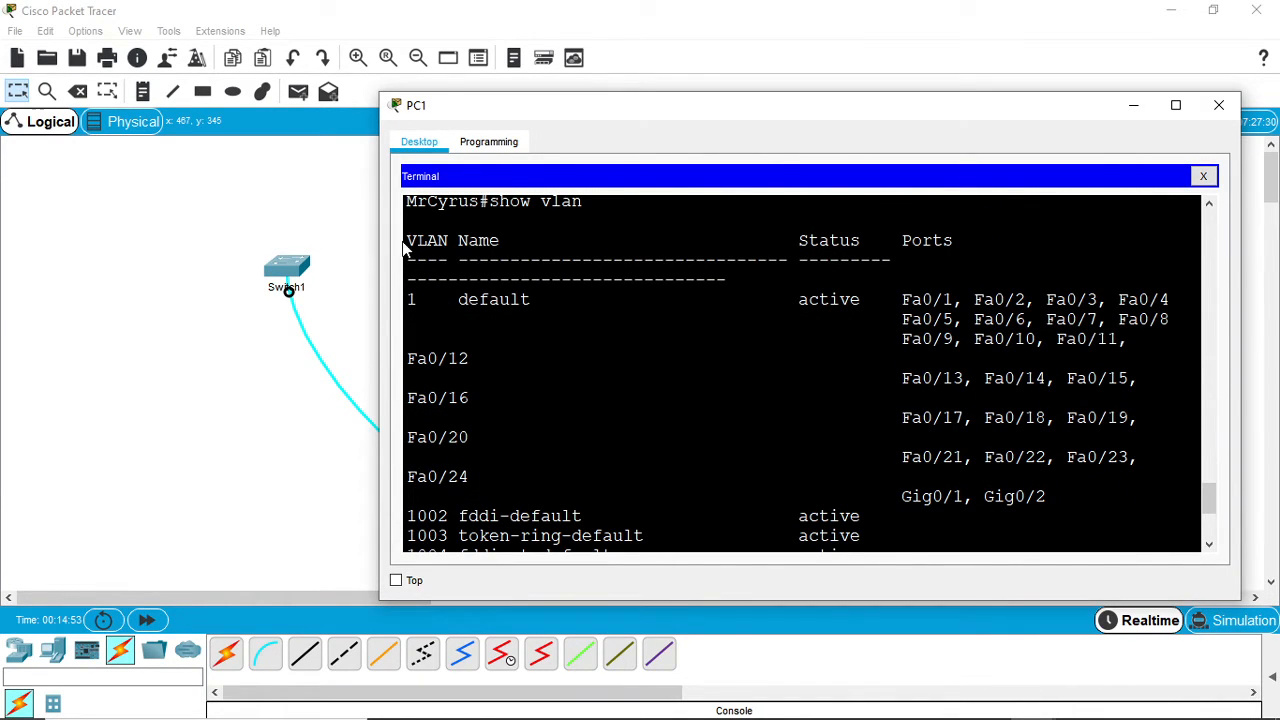
drag(405, 244, 450, 242)
drag(405, 299, 542, 299)
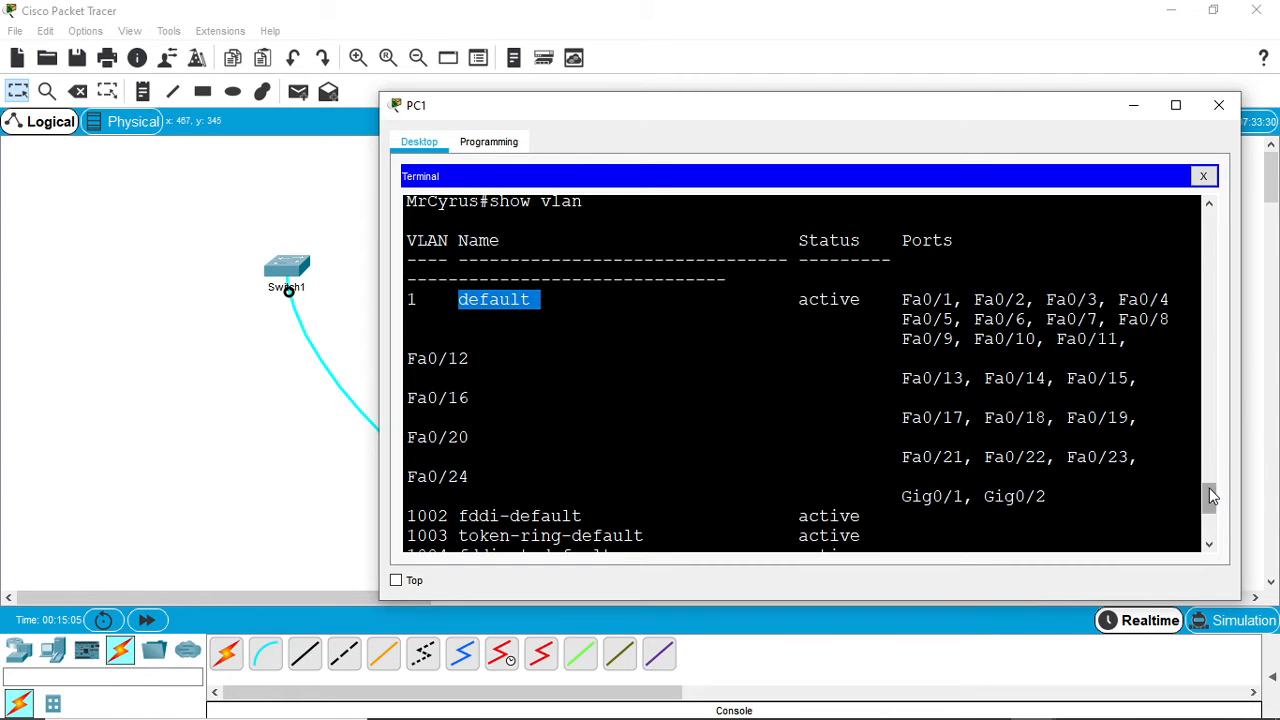
drag(1209, 489, 1209, 539)
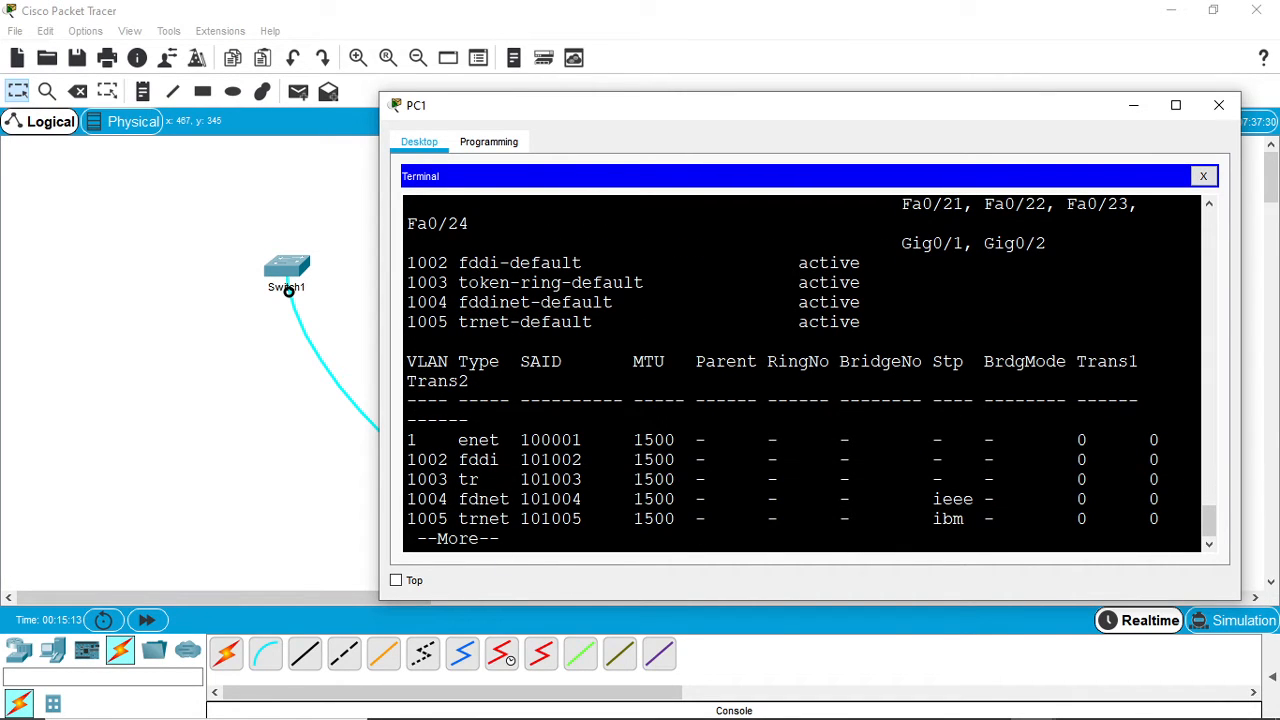
key(Return)
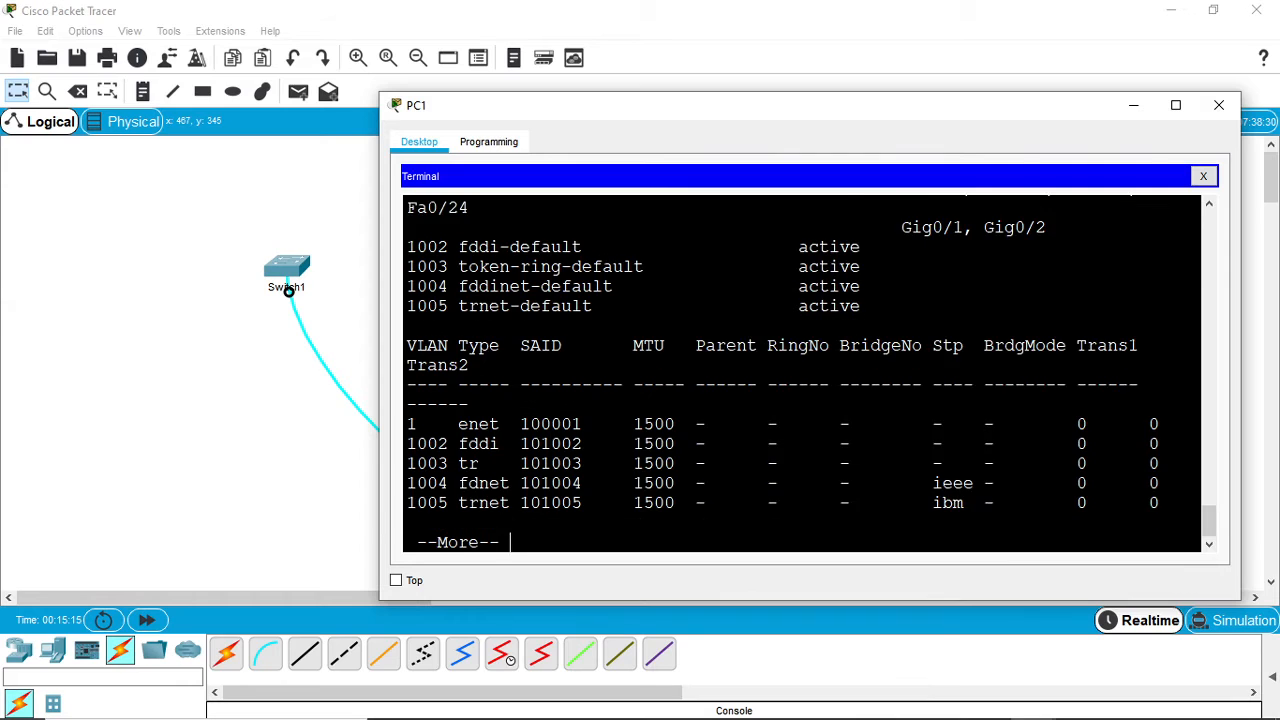
key(Return)
key(space)
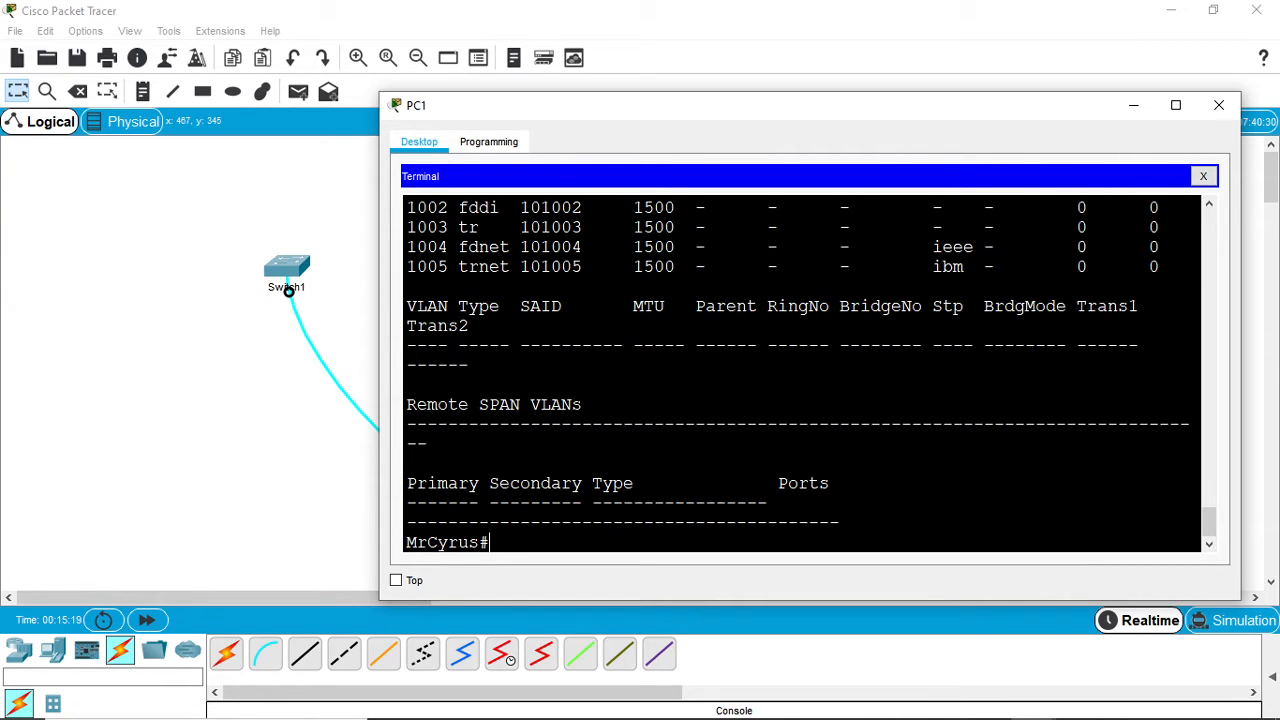
- Enter global configuration mode and create VLAN 10 on the switch
text(conf t)
key(Return)
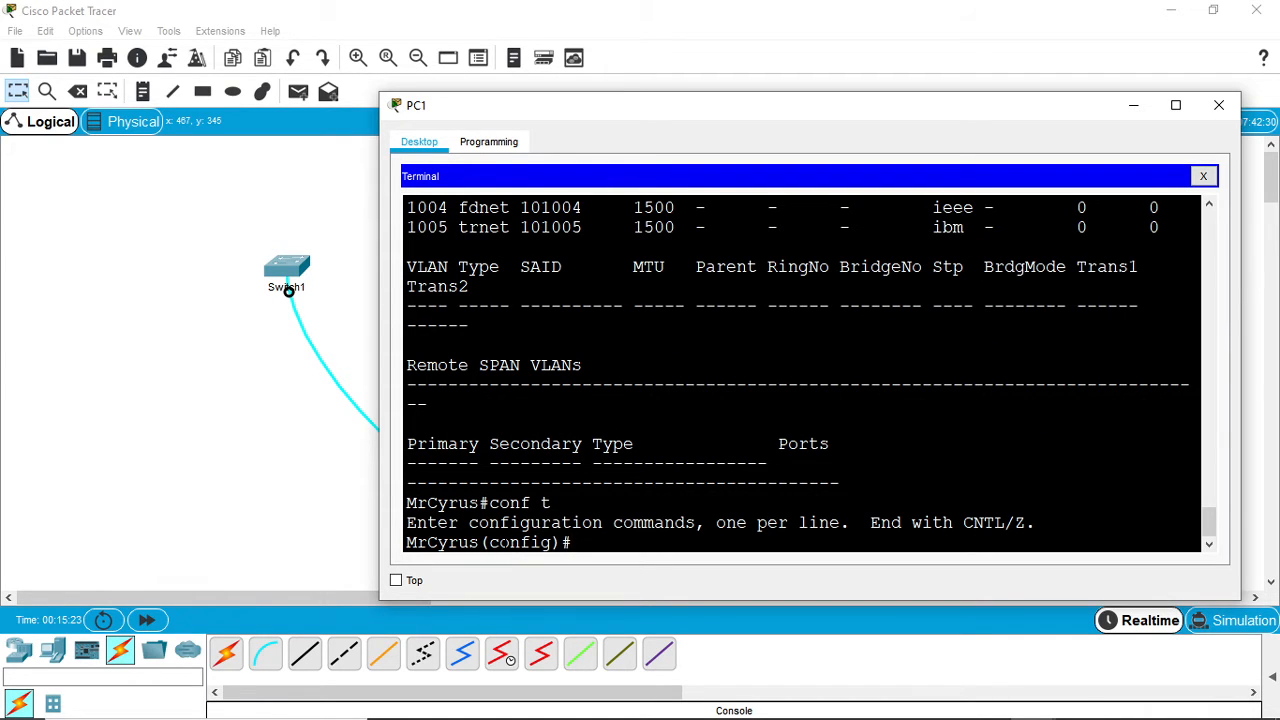
text(vlan 10)
key(Return)
key(Return)
key(Return)
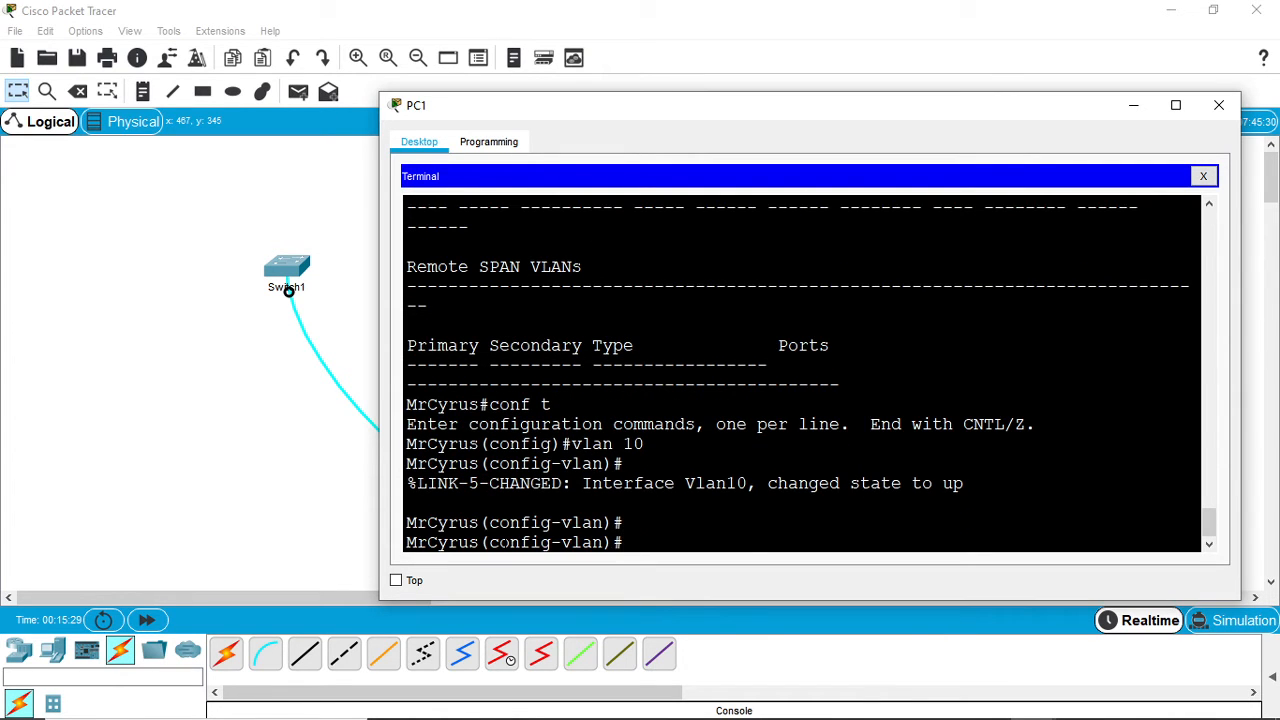
- Name VLAN 10 Management and exit to global configuration mode
text(name)
text(anagement)
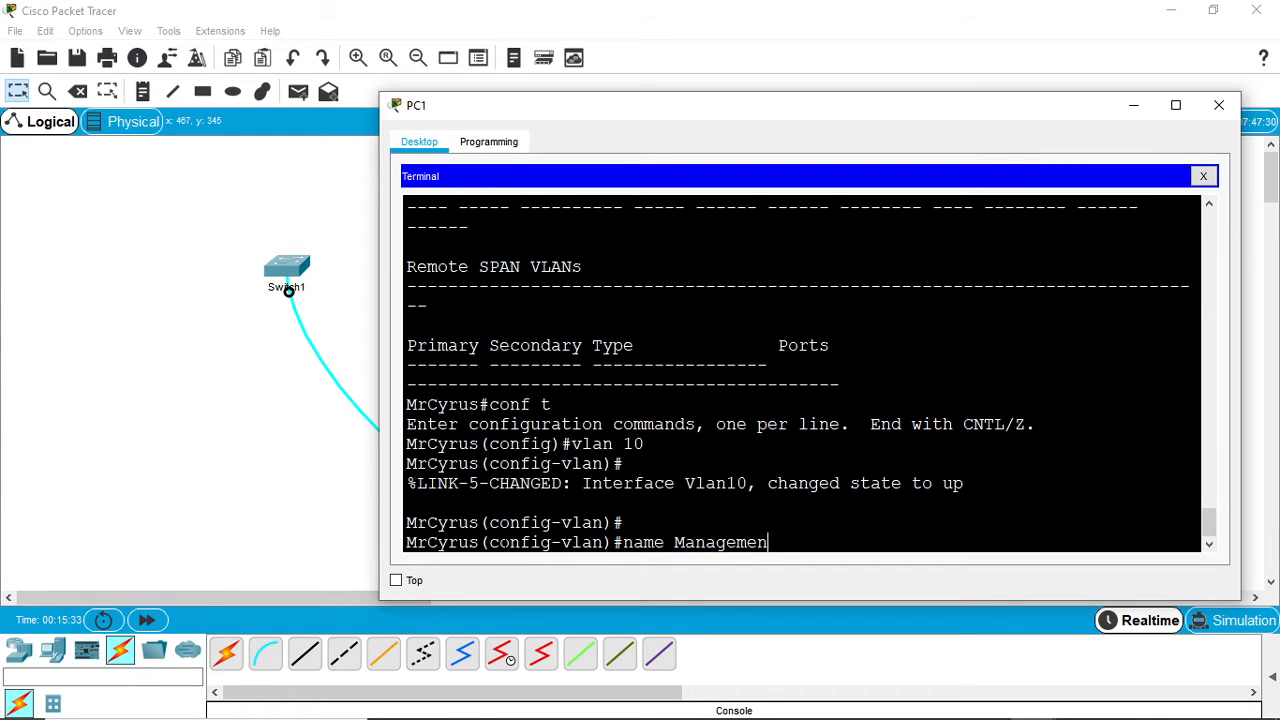
key(Return)
key(Return)
text(exi)
key(Return)
key(Return)
key(Return)
key(Return)
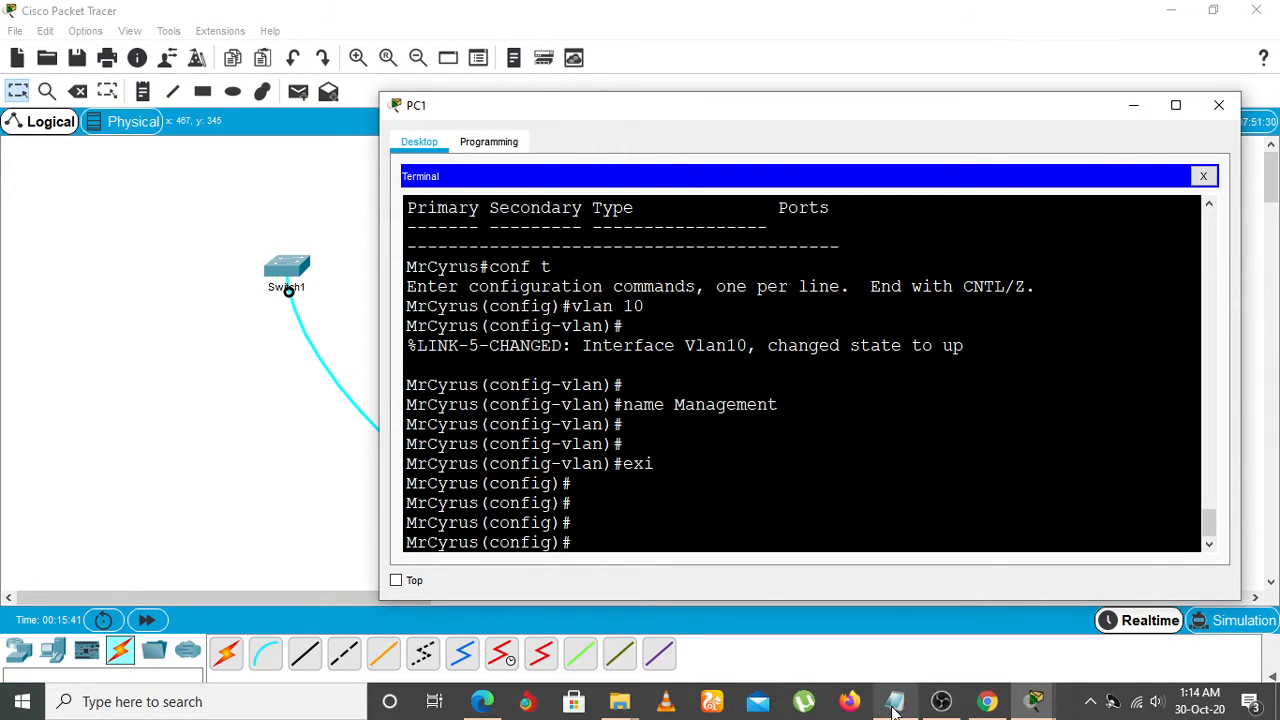
- Set the switch's default gateway to 192.168.10.1 with the ip default-gateway command
mouse_move(895, 676)
mouse_move(903, 629)
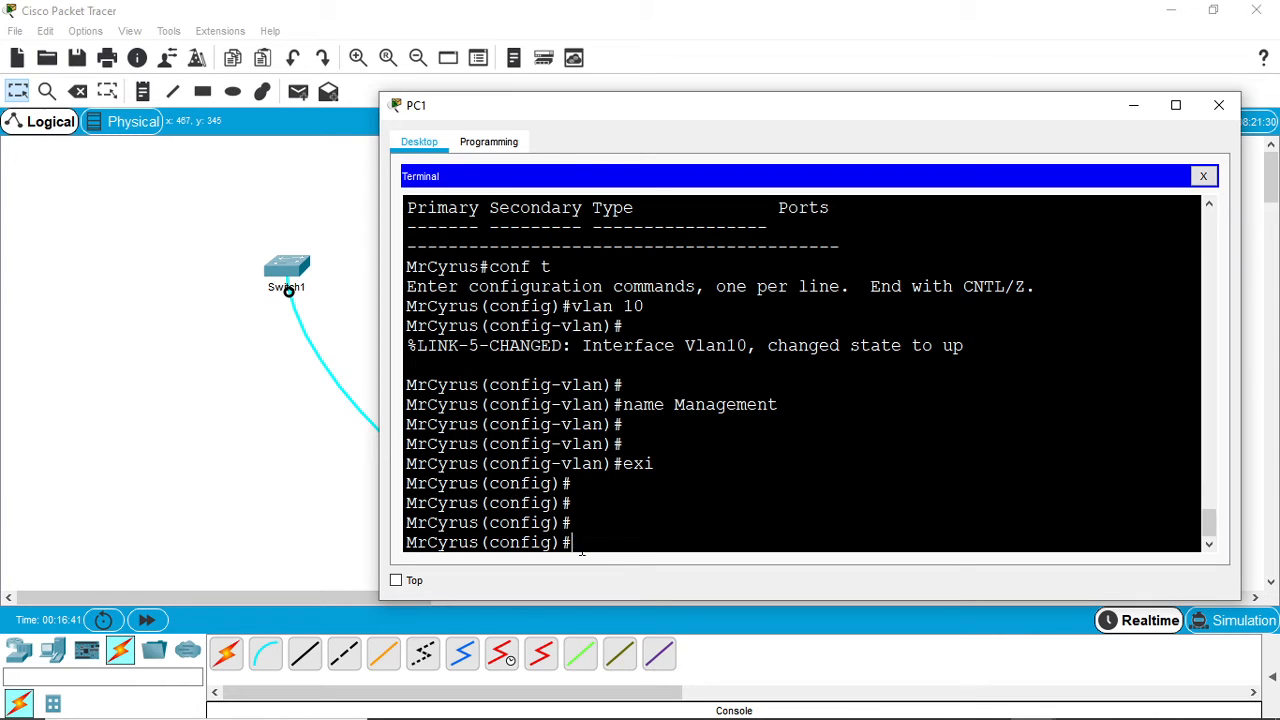
text(ip def)
key(Tab)
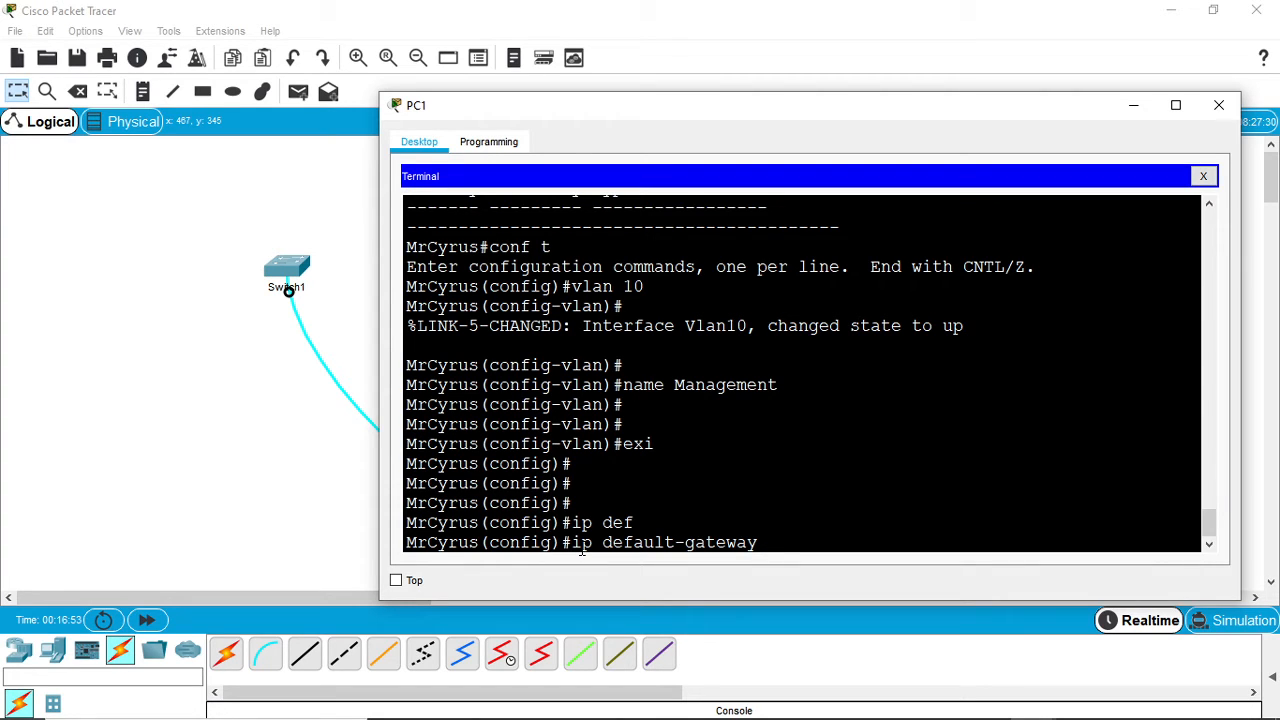
text(192.168.10.1)
key(Return)
key(Return)
key(Return)
key(Return)
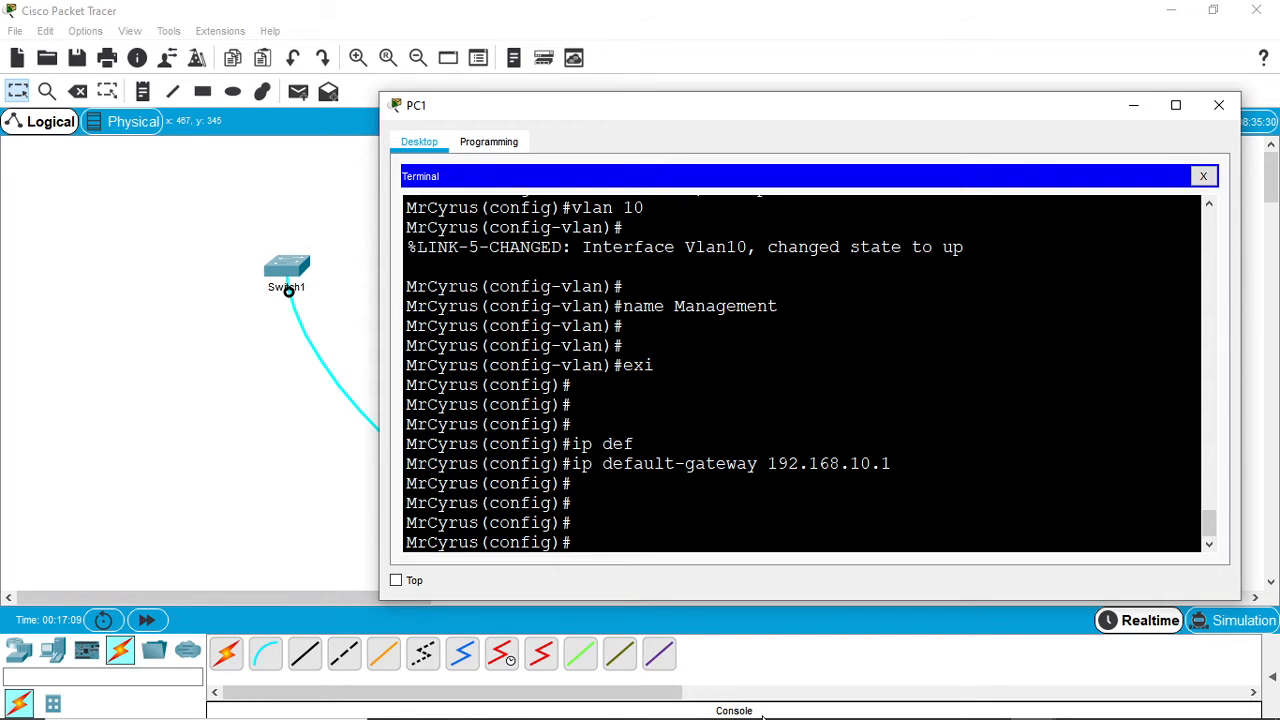
mouse_move(765, 719)
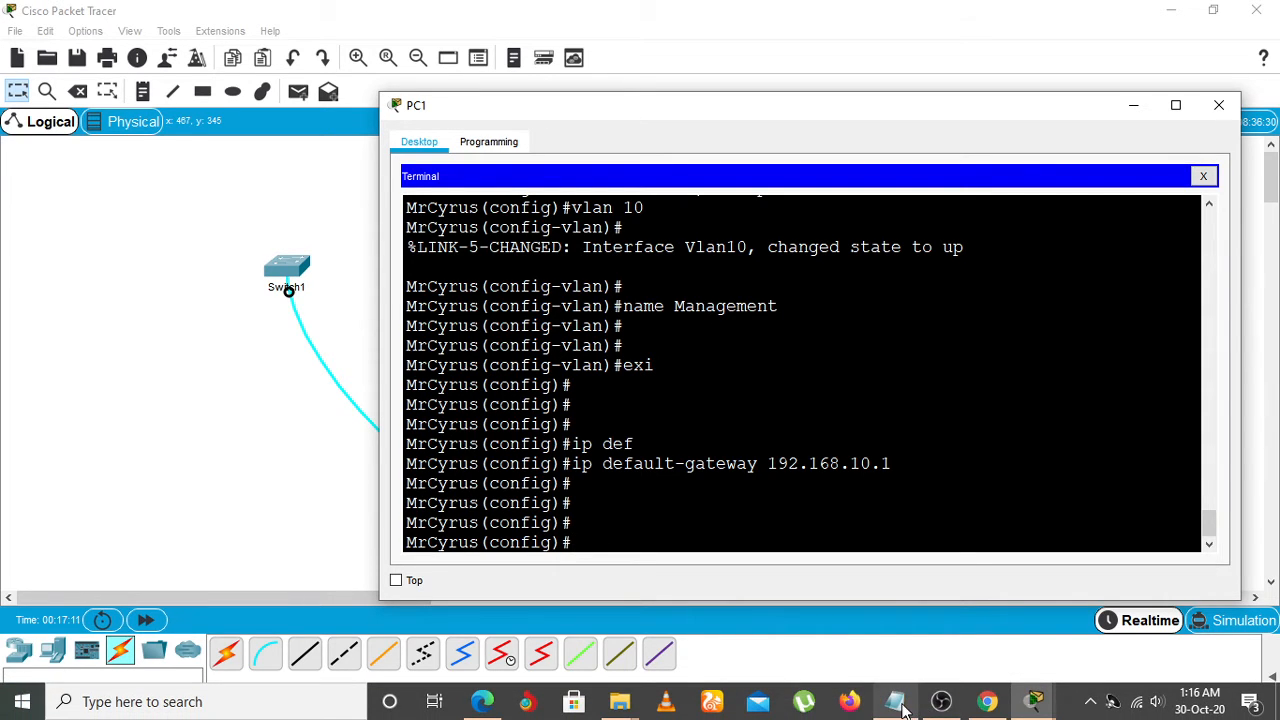
- Create the local user Admin19 on the switch with the username command and enter the account password
mouse_move(903, 710)
mouse_move(920, 620)
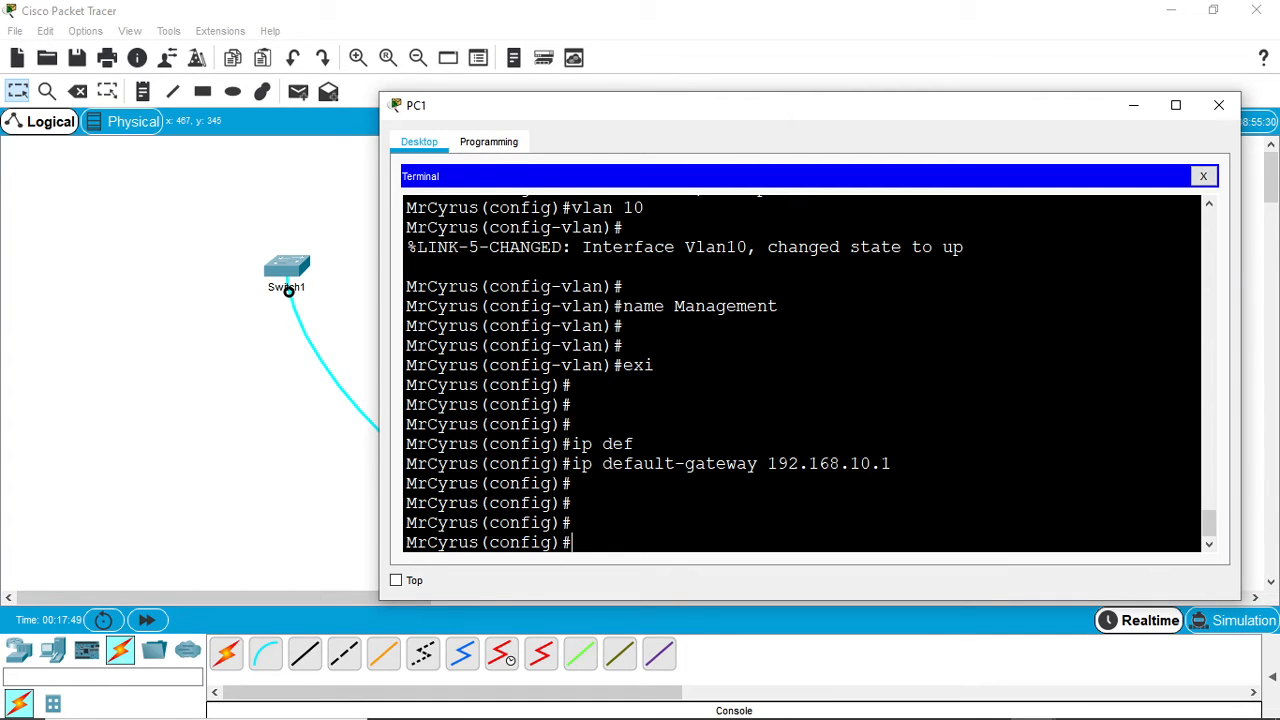
text(username Admin)
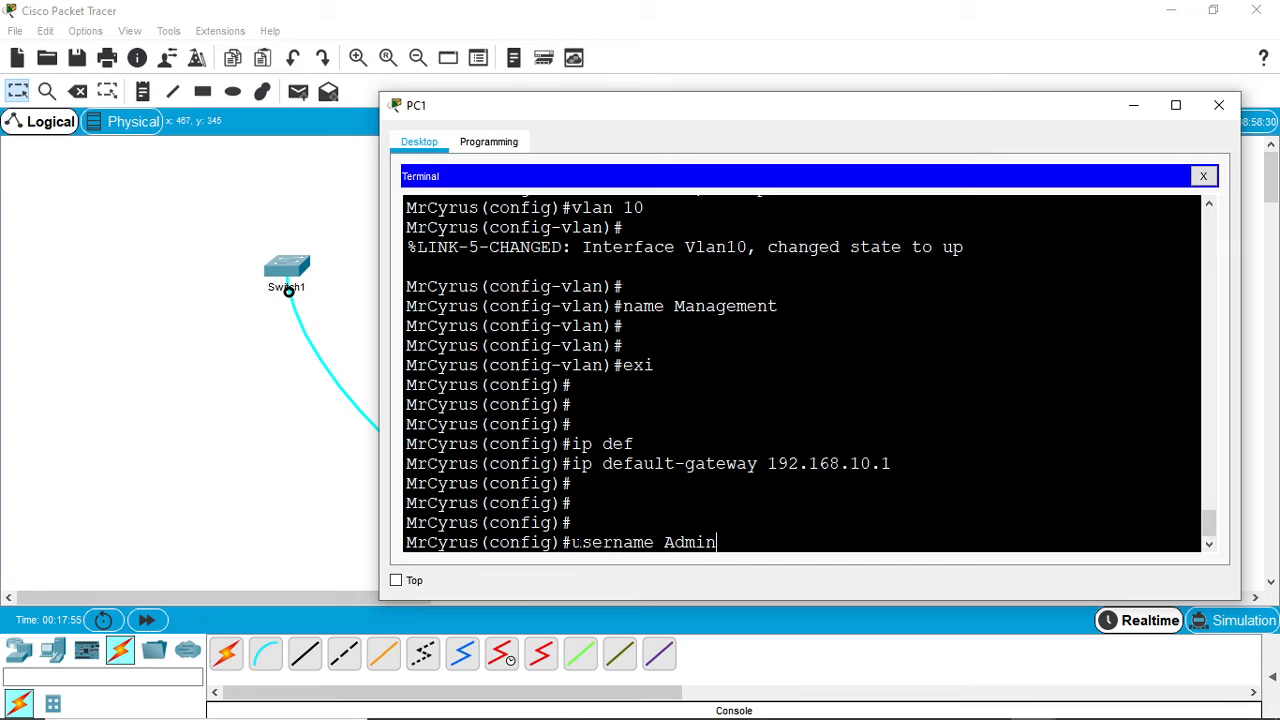
text(19 password)
text(P)
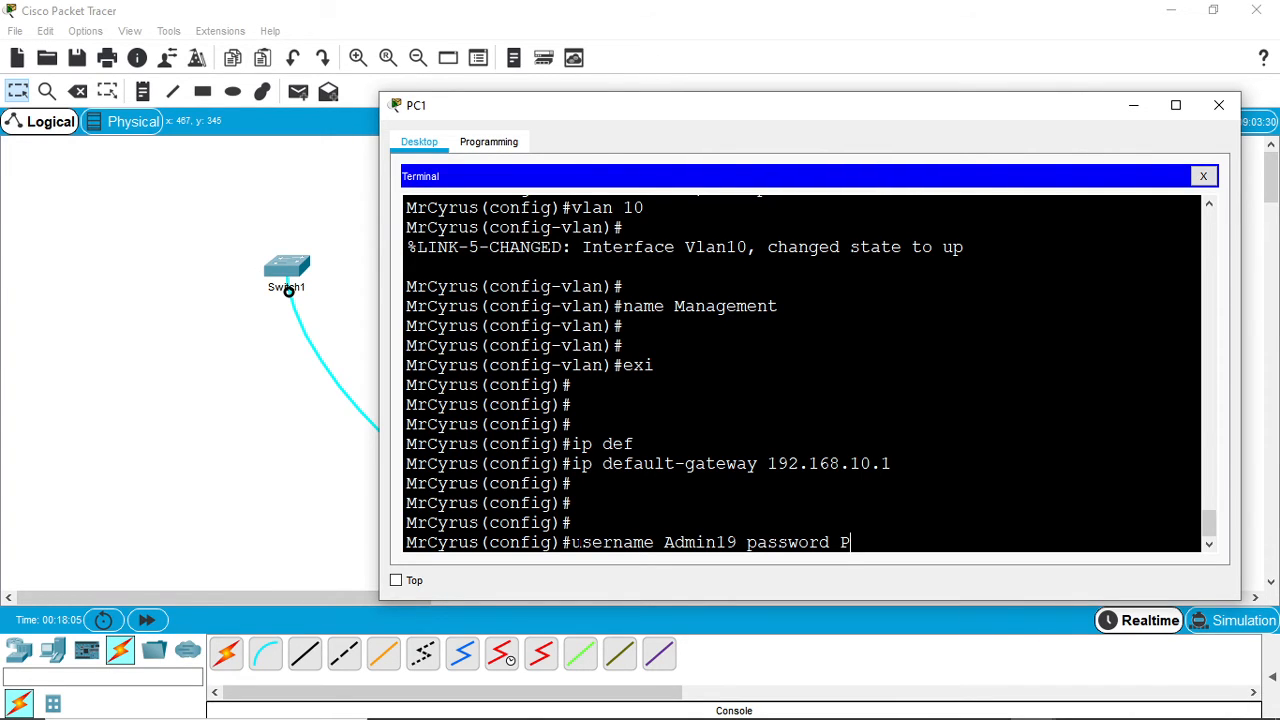
key(BackSpace)
text(p@ssw8rd)
key(Return)
key(Return)
key(Return)
key(Return)
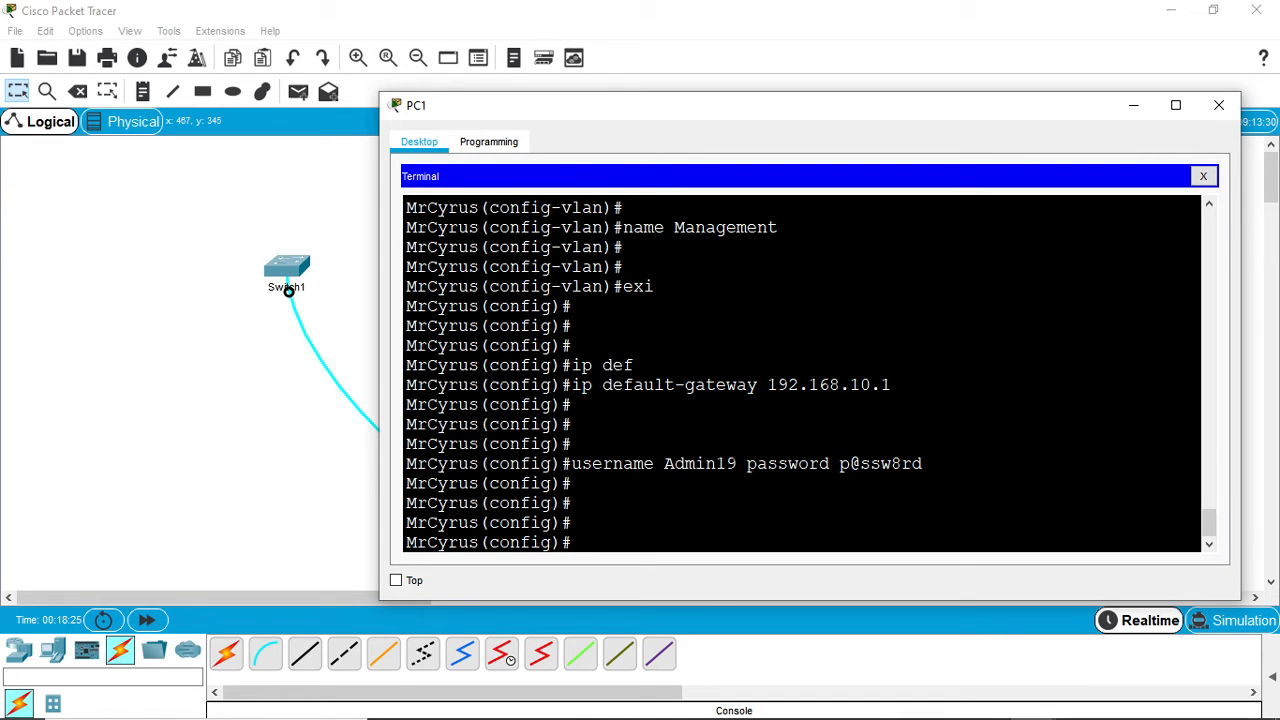
- Set the switch's privileged EXEC password with the enable secret command
mouse_move(818, 712)
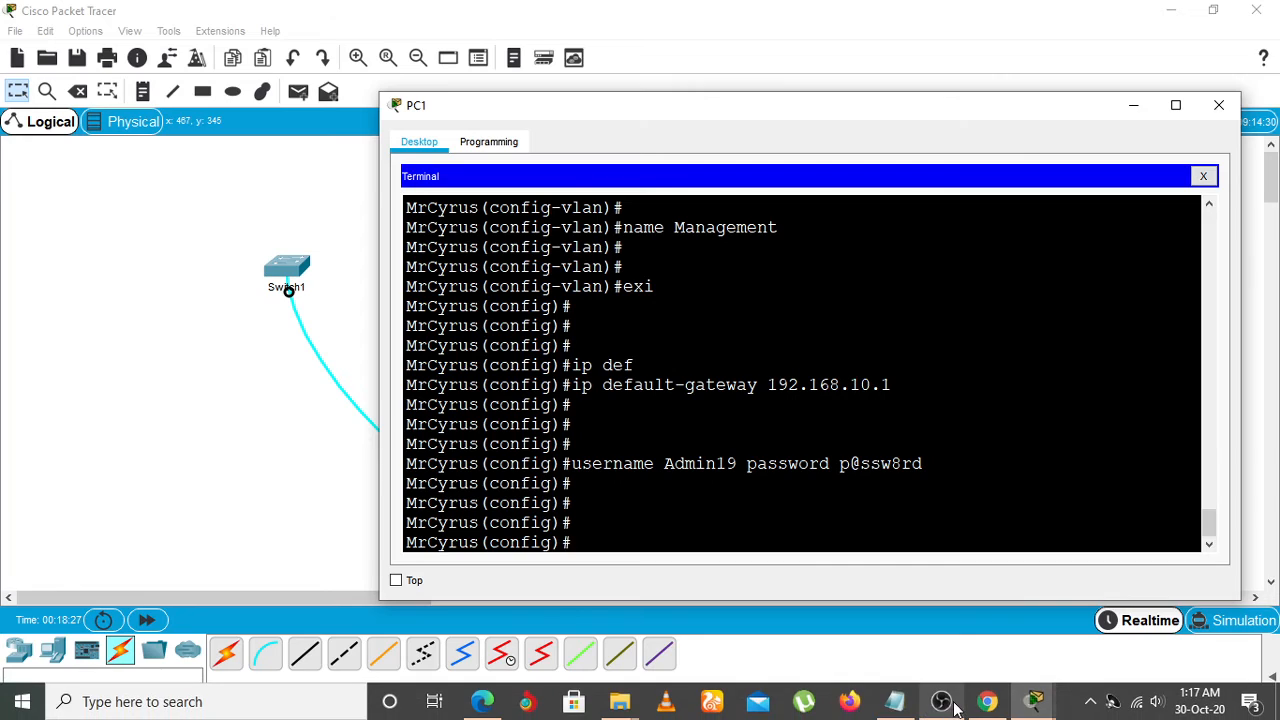
mouse_move(887, 703)
mouse_move(894, 631)
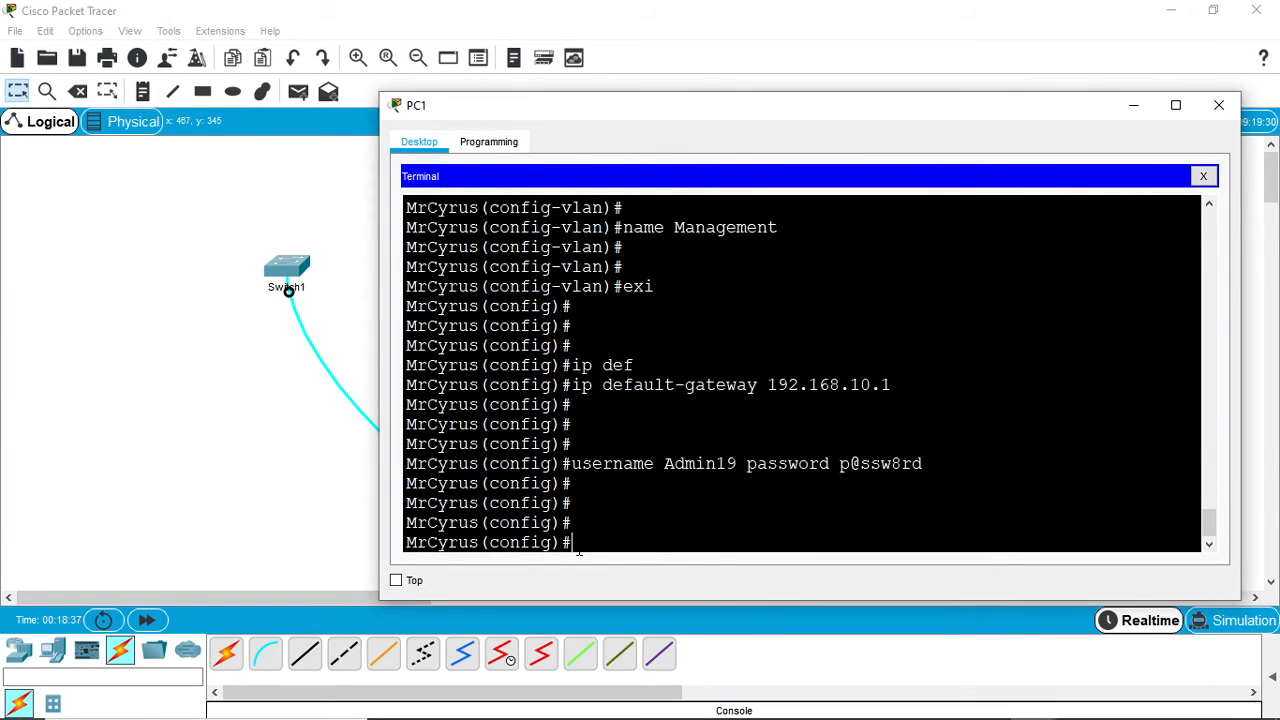
text(enable secret)
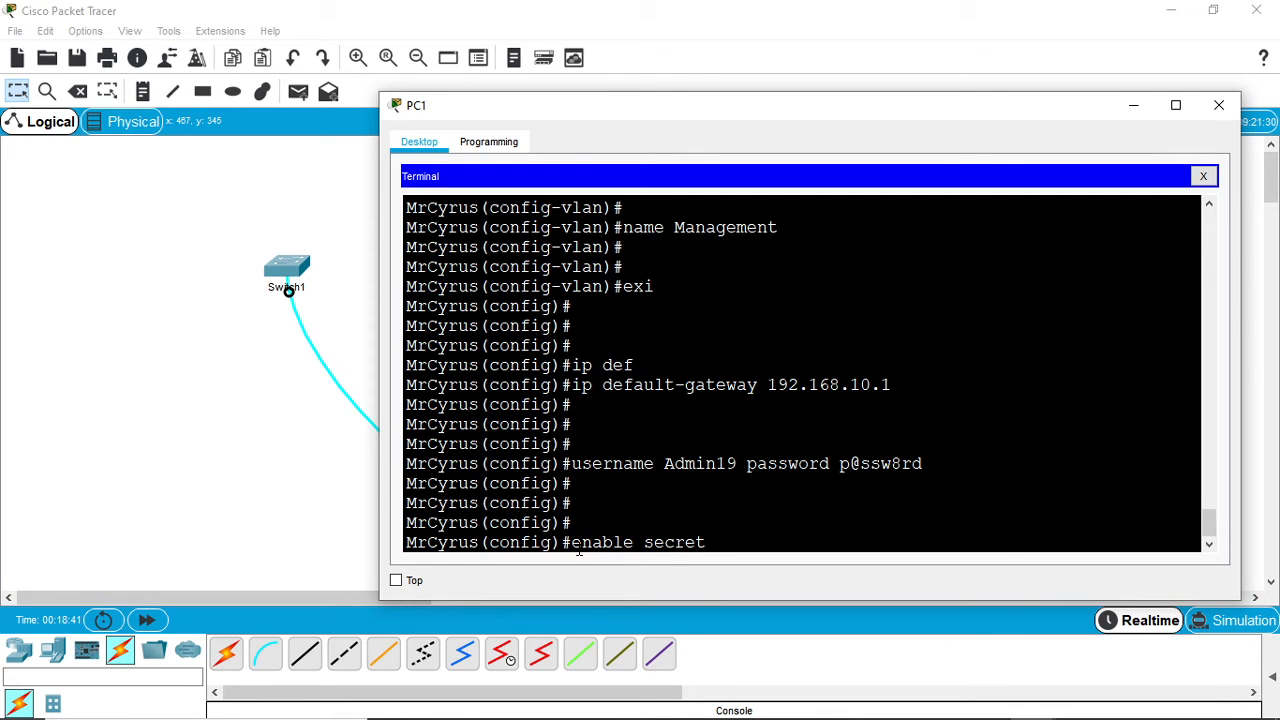
text( cisco19)
key(Return)
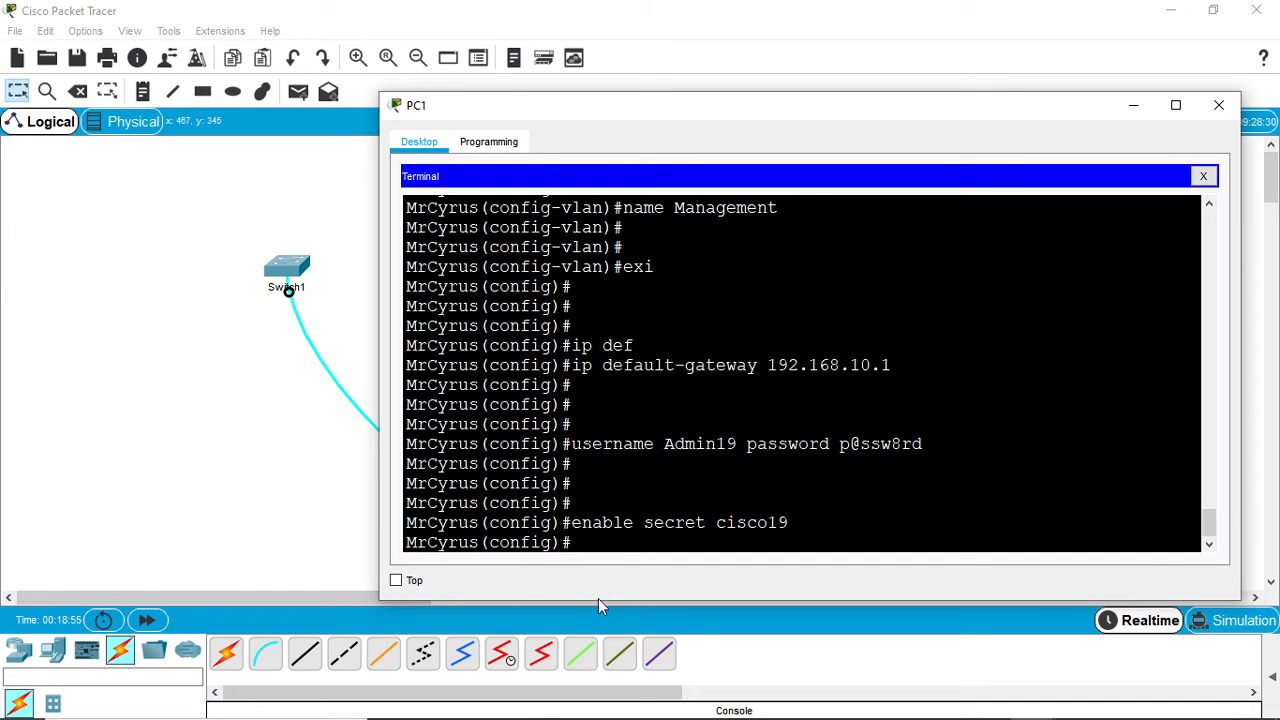
- Reopen the PC1 terminal and enter line configuration mode for console line 0
mouse_move(650, 718)
mouse_move(903, 708)
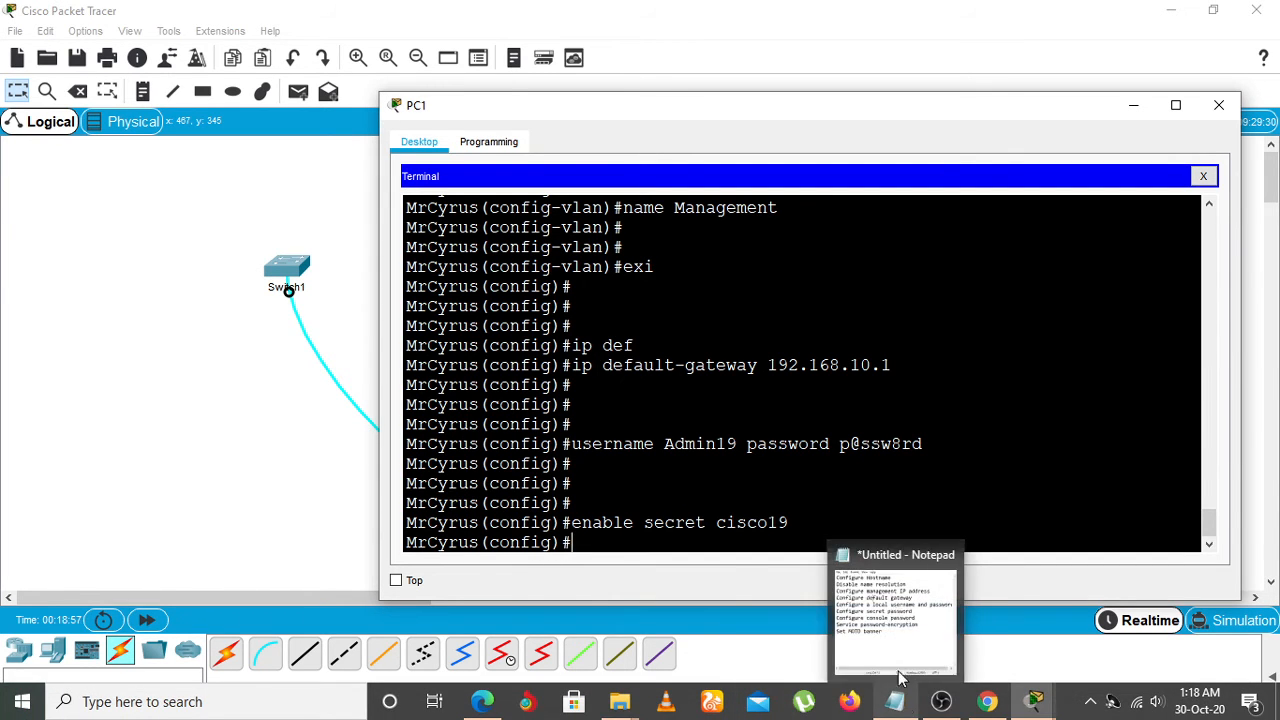
mouse_move(898, 610)
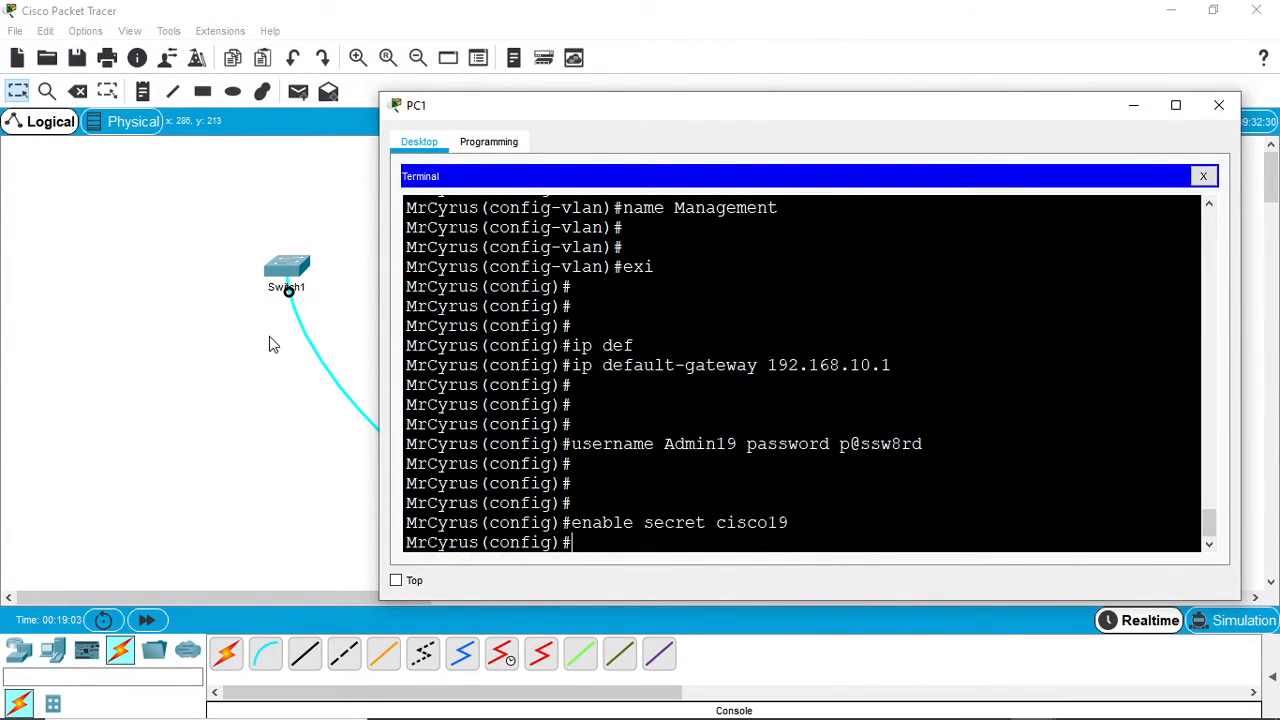
click(269, 347)
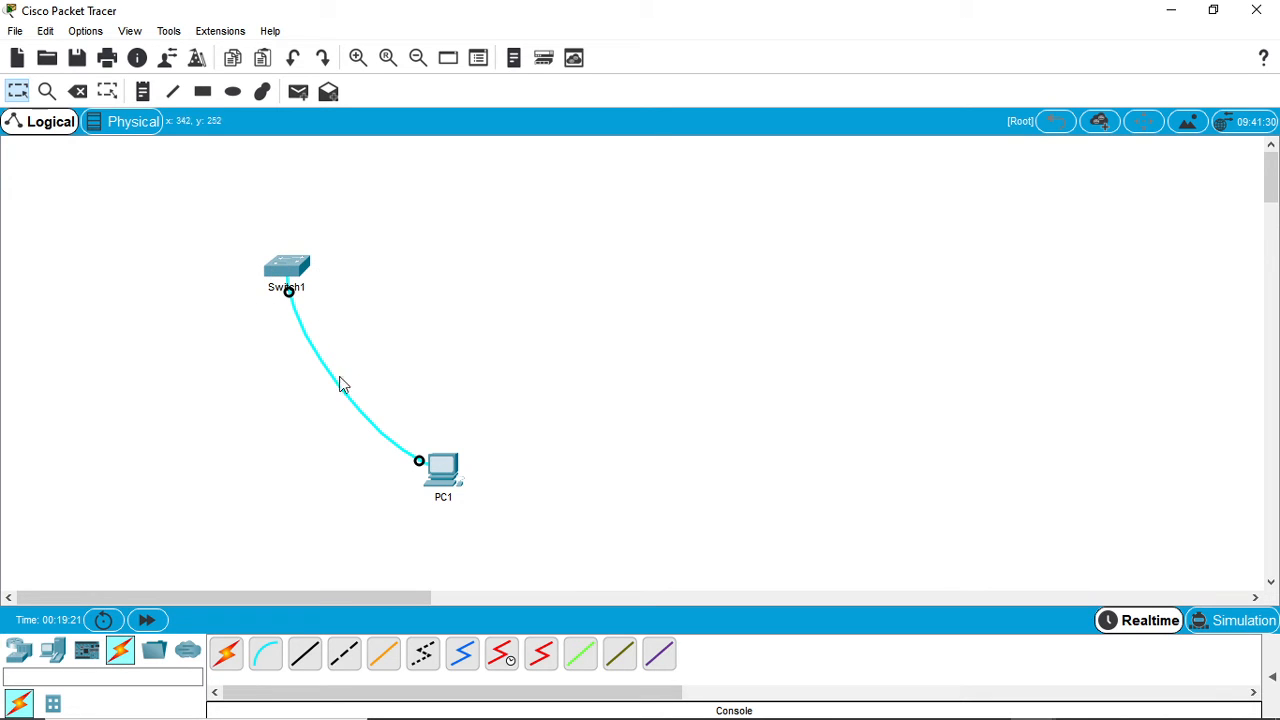
click(462, 470)
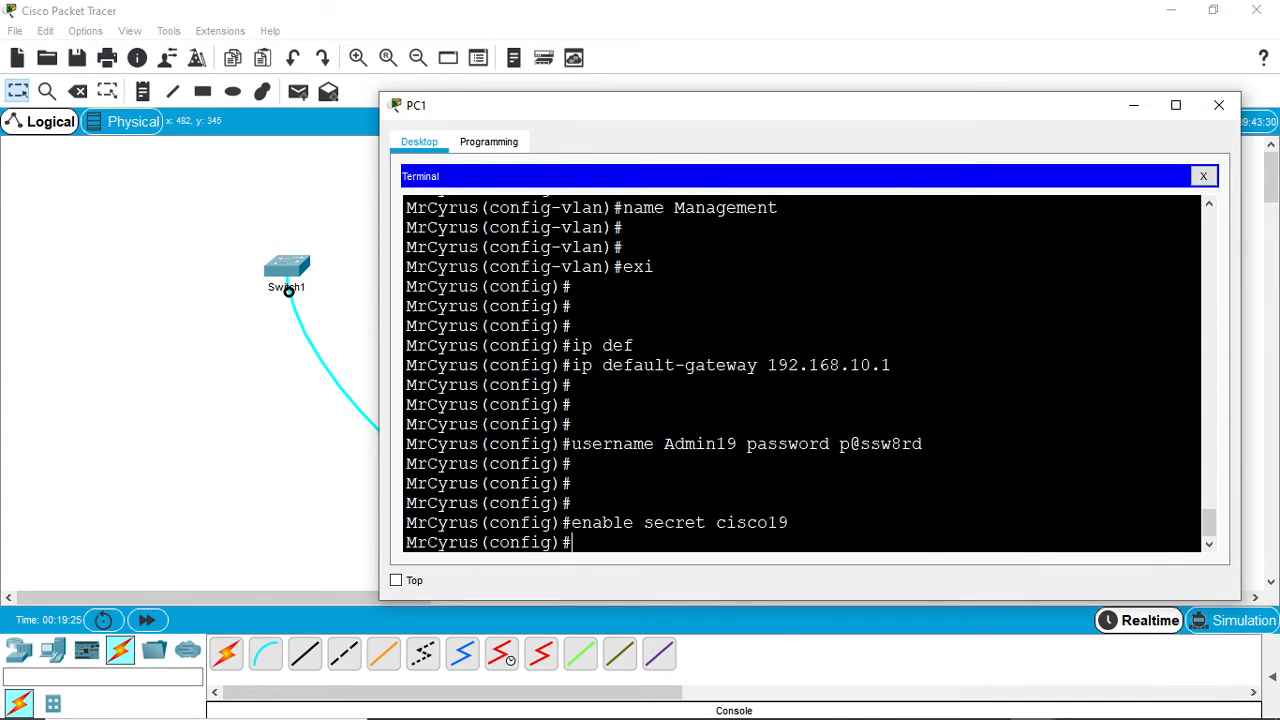
text(lire con 0)
key(Return)
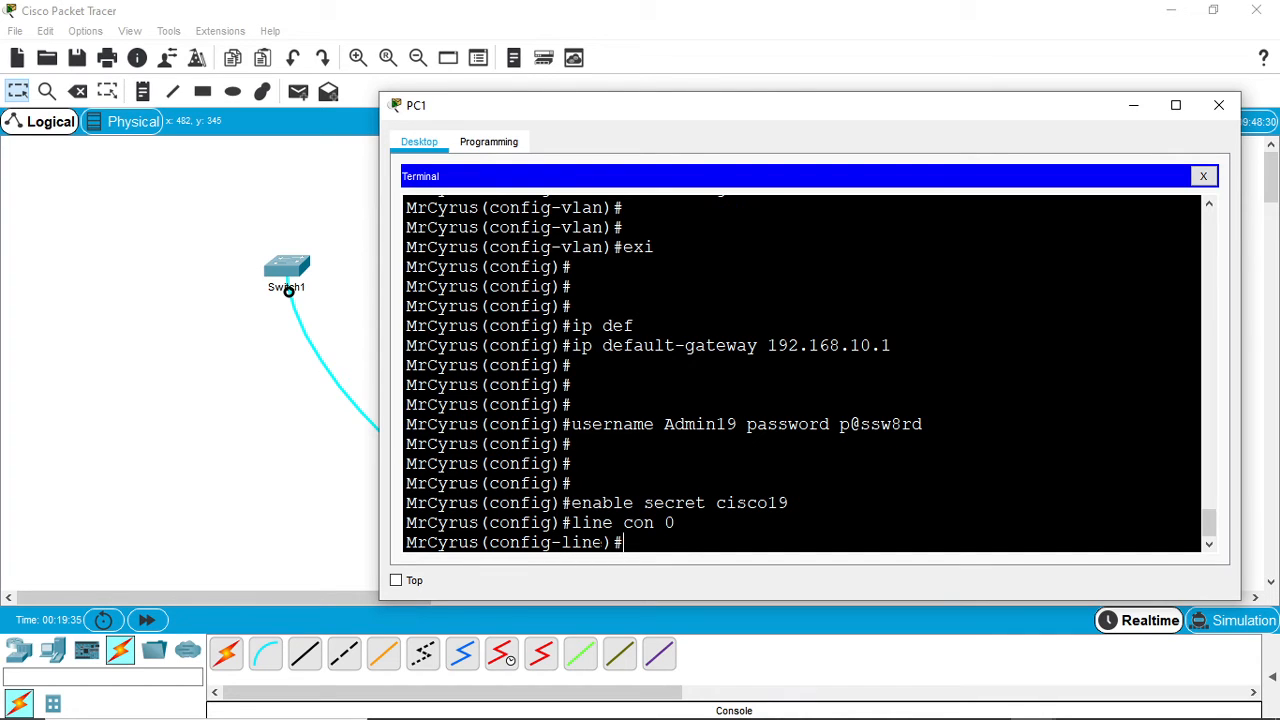
- Set the console line password and enable password checking with the login command
text(passwoord cisco45)
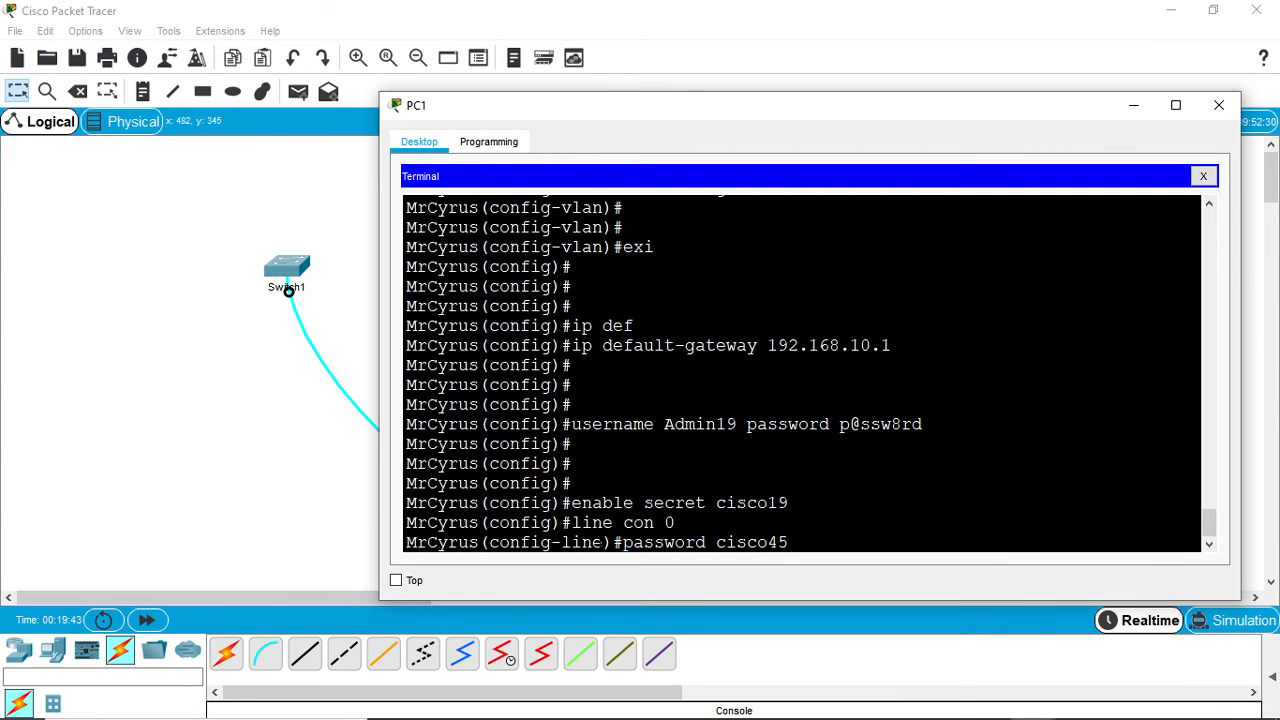
key(Return)
text(login)
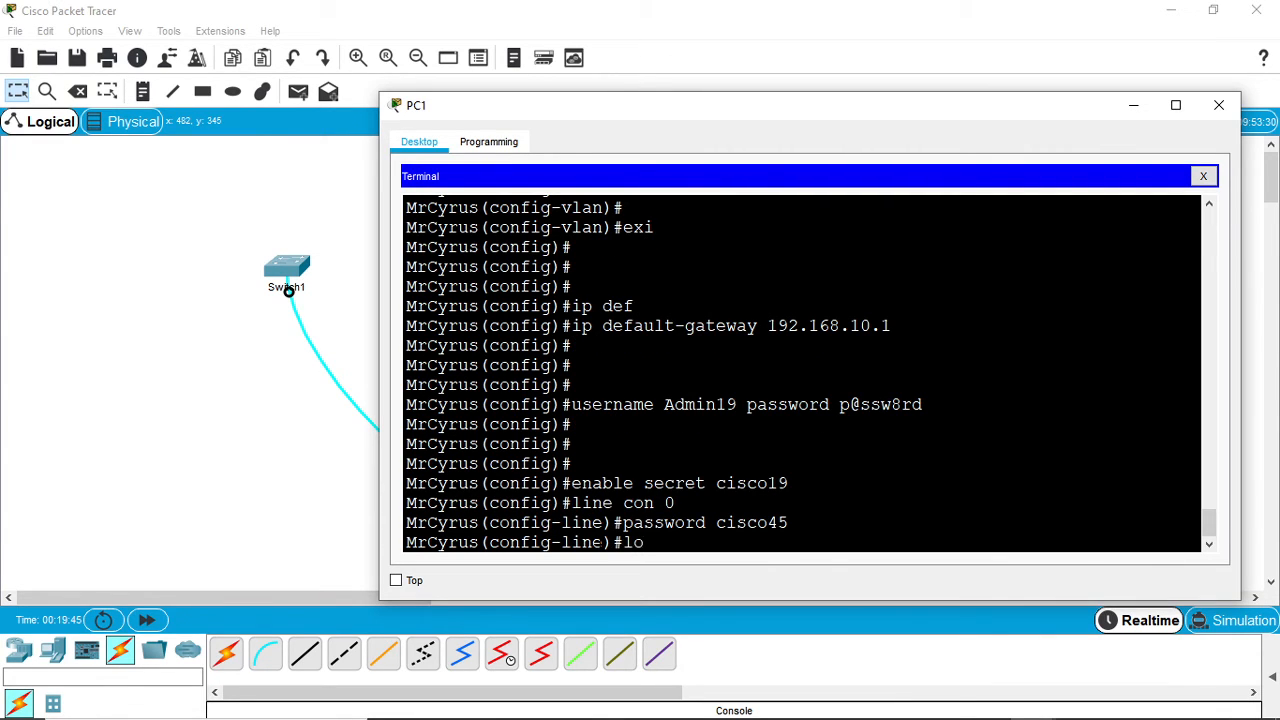
key(Return)
key(Return)
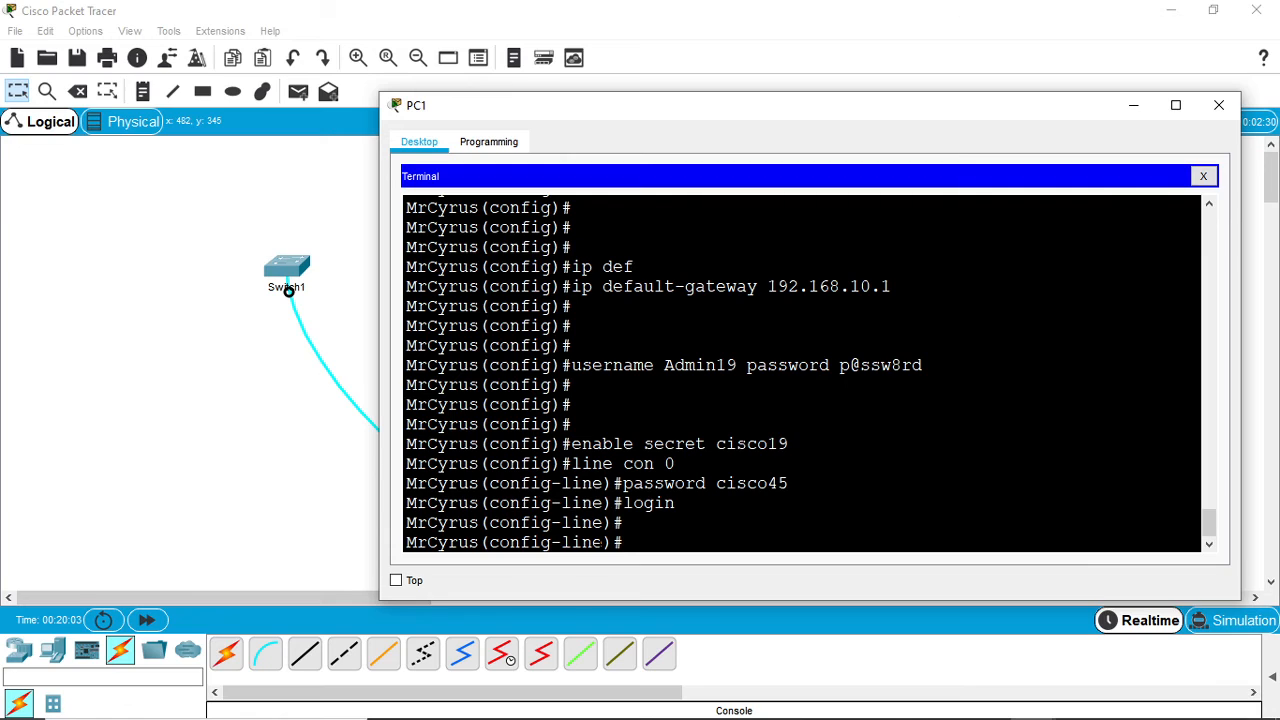
- Exit console line configuration and enter line configuration mode for vty lines 0 to 15
text(exi)
key(BackSpace)
key(BackSpace)
text(xi)
key(Return)
key(Return)
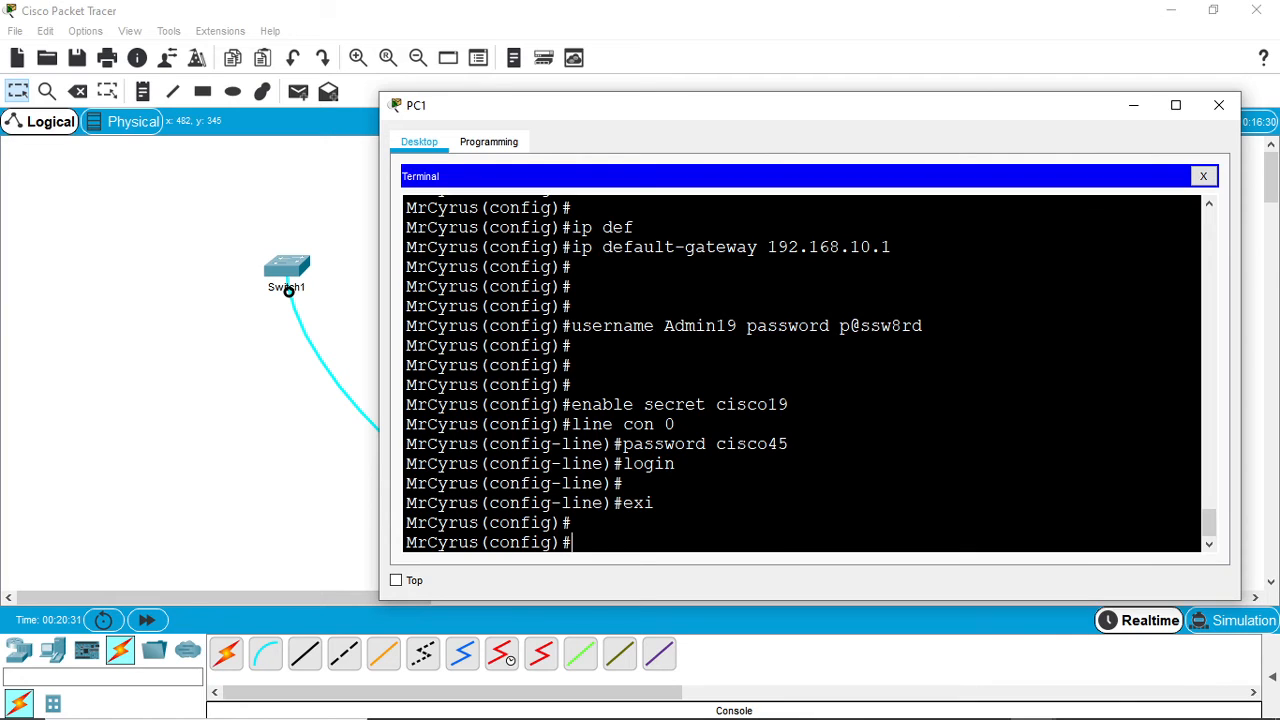
text(line vty 0 15)
key(Return)
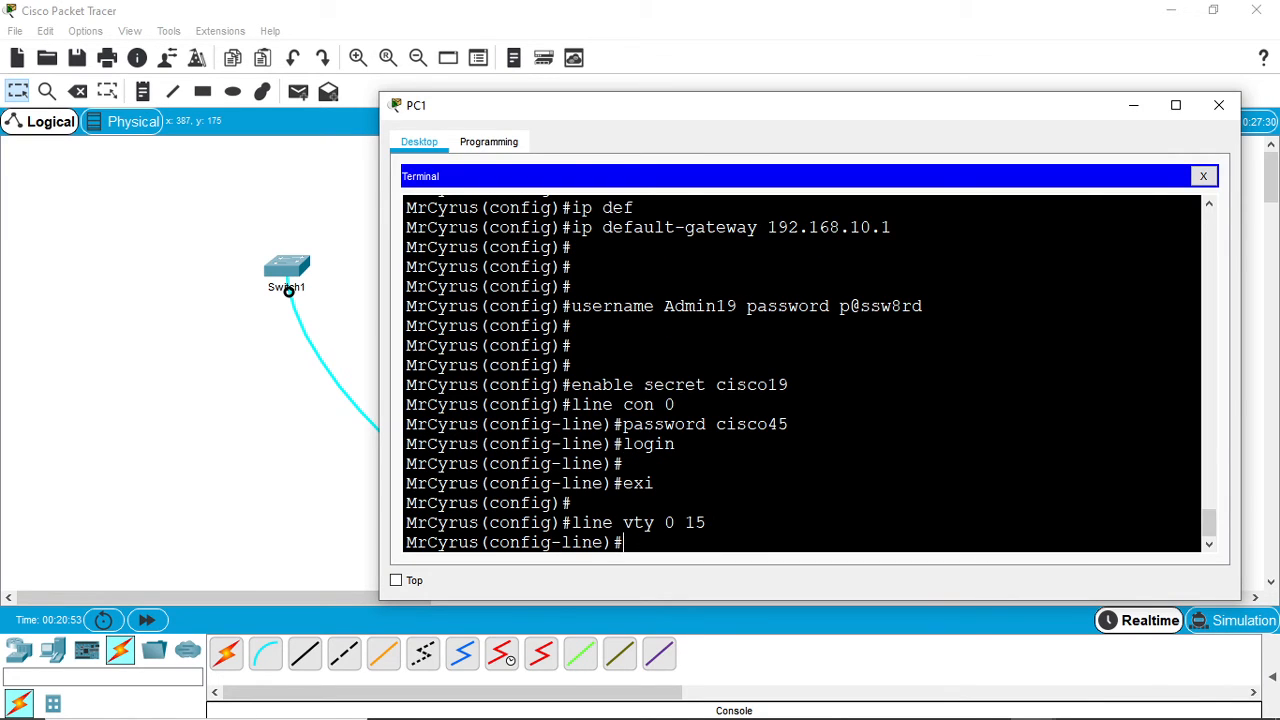
- Set the remote access password for vty lines 0 to 15
text(password cisco)
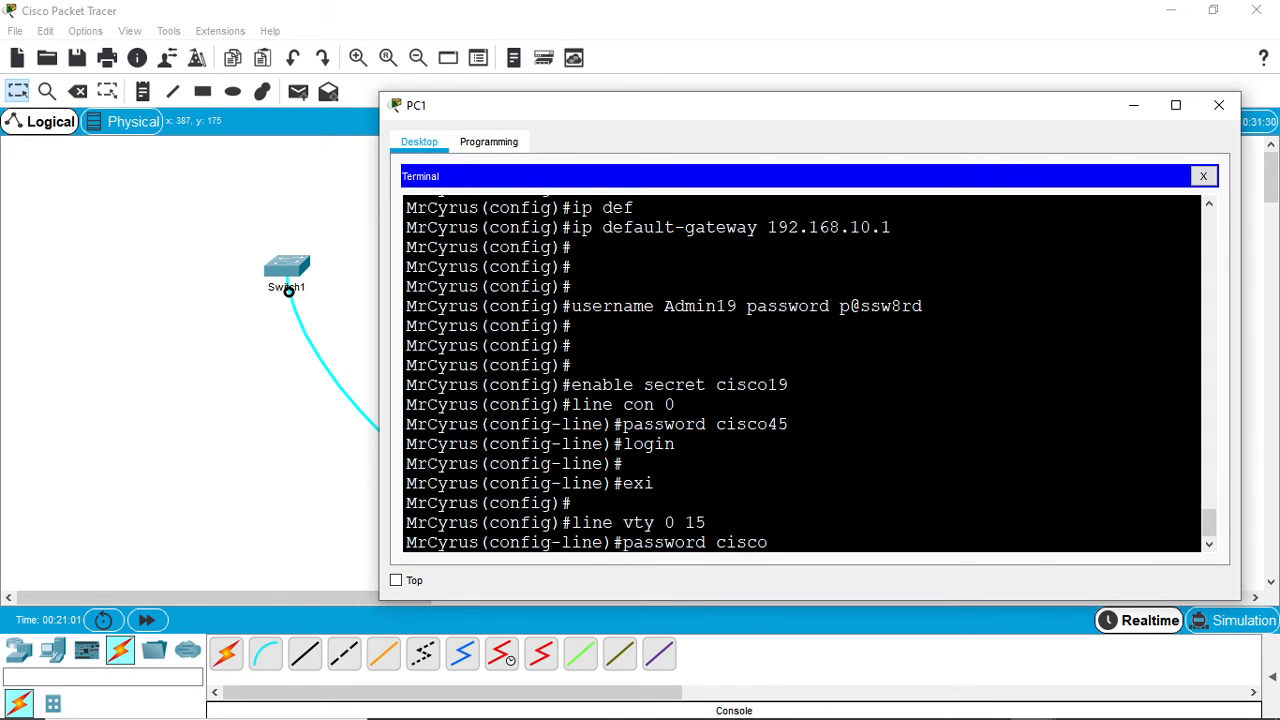
text(19)
key(Return)
- Enable login on the vty lines and exit to global configuration mode
text(logou)
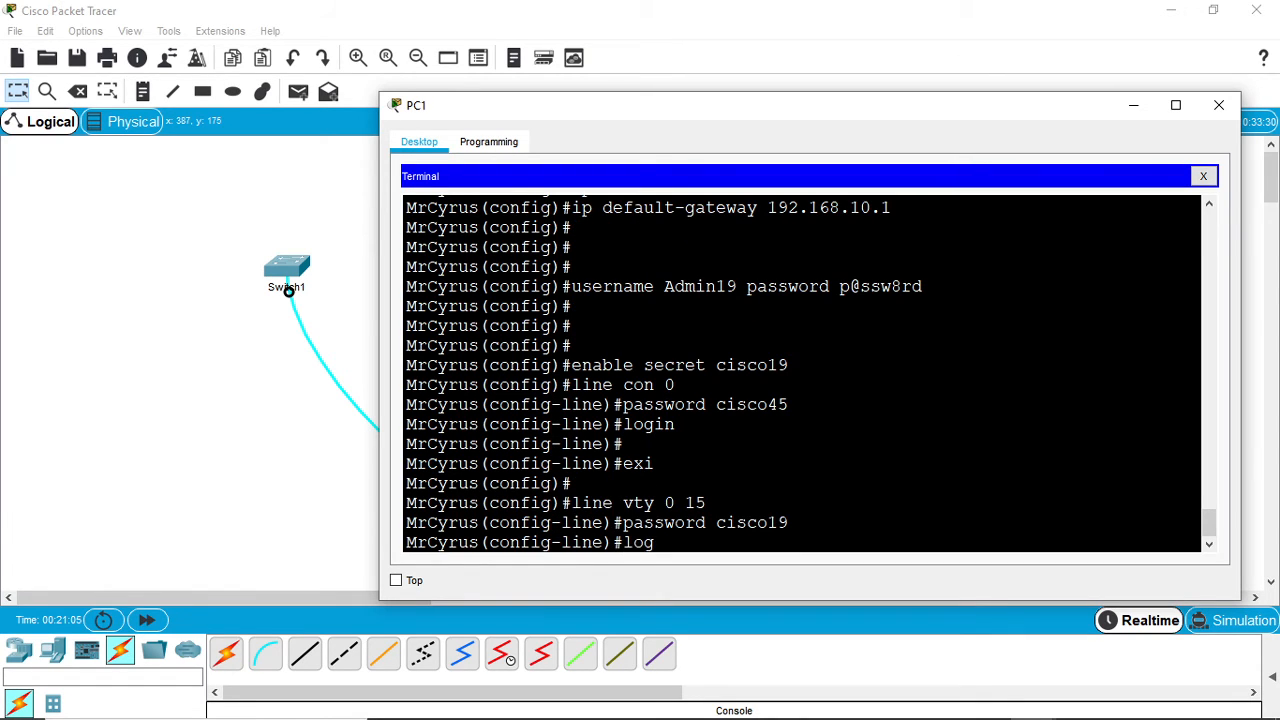
key(BackSpace)
key(BackSpace)
text(in)
key(Return)
key(Return)
key(Return)
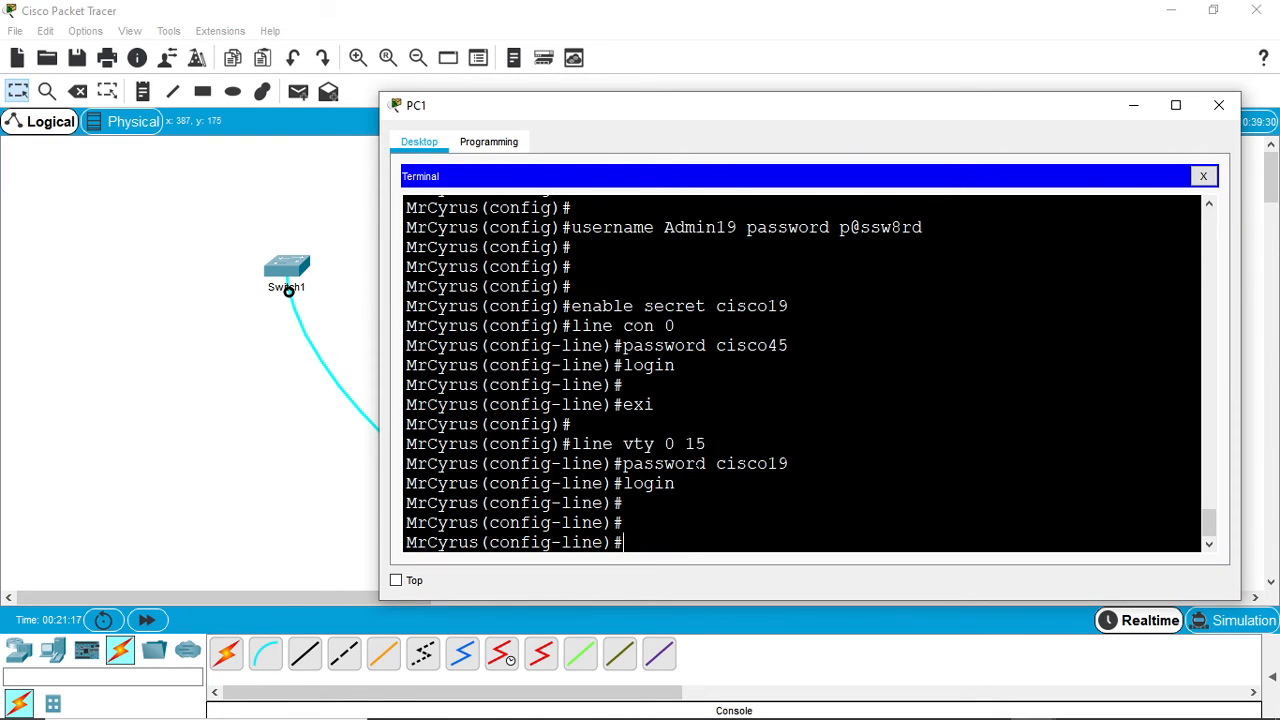
text(exo)
key(BackSpace)
text(i)
key(Return)
key(Return)
key(Return)
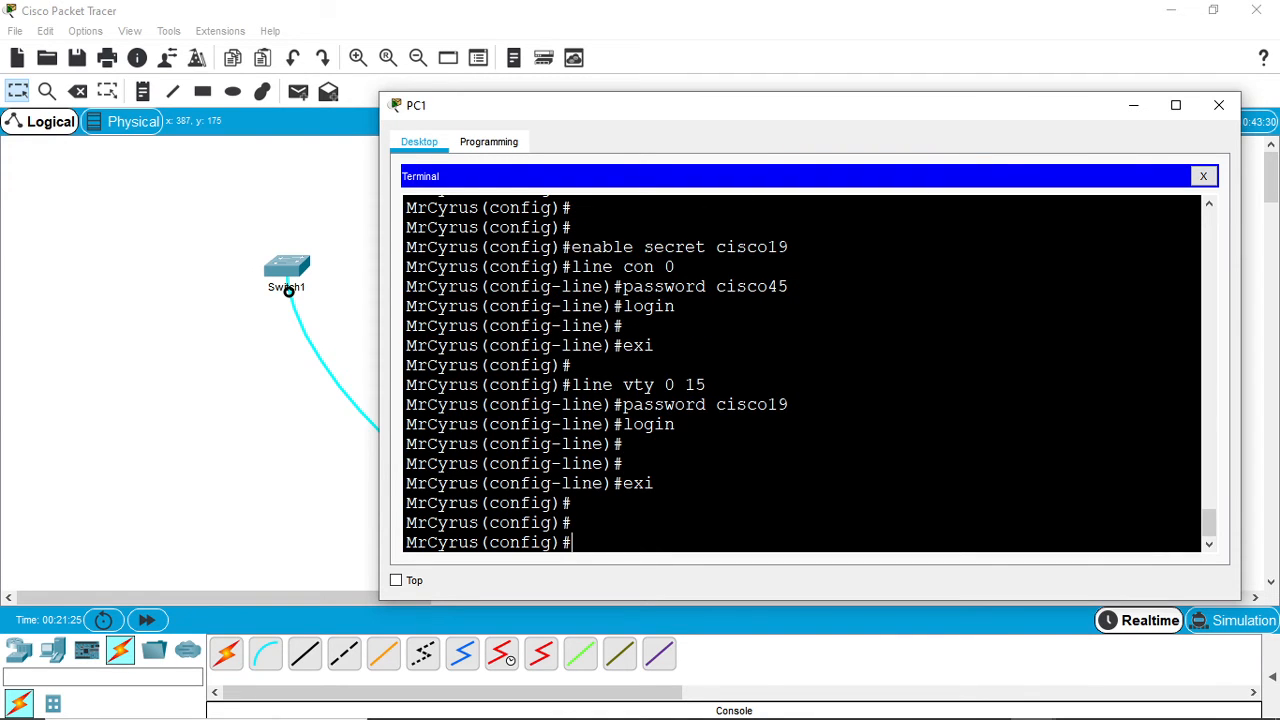
- Return to privileged EXEC mode with the end command
text(emd)
key(Return)
key(Return)
key(Return)
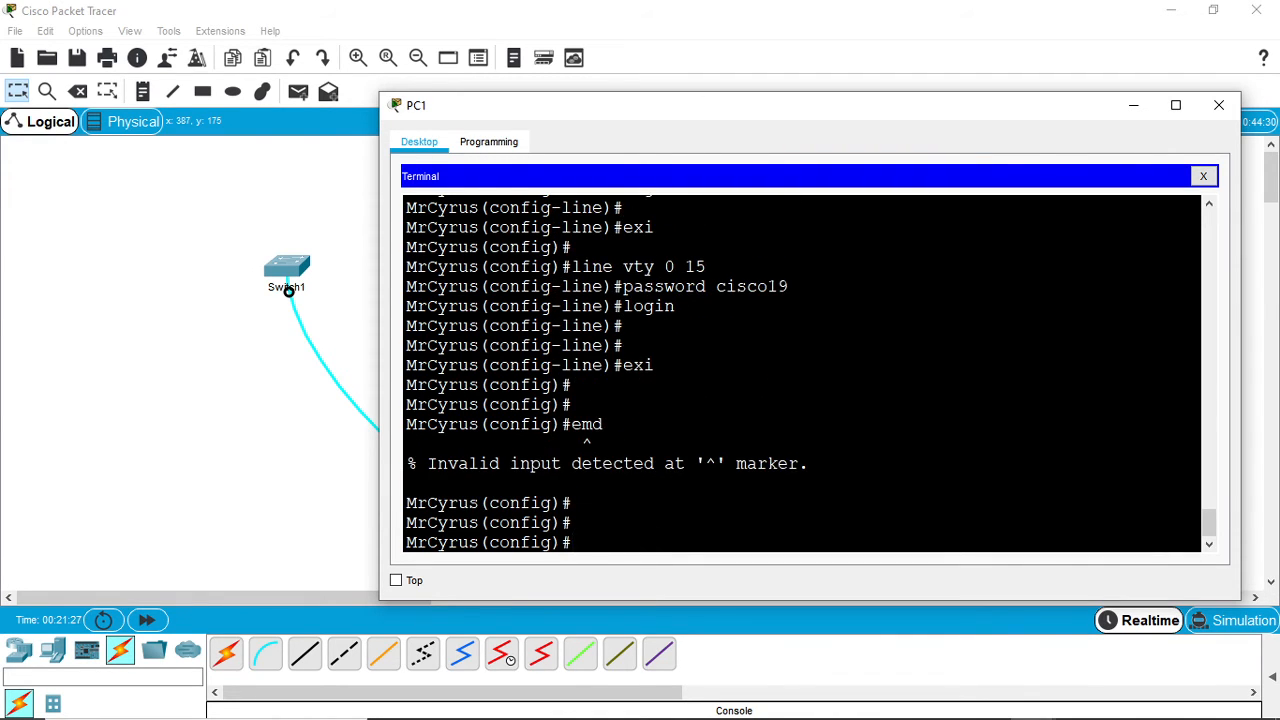
text(emd)
key(BackSpace)
key(BackSpace)
text(d)
key(BackSpace)
text(nd)
key(Return)
key(Return)
key(Return)
- Run show run and examine the hostname, enable secret, domain-lookup and username entries of the running configuration
text(sho)
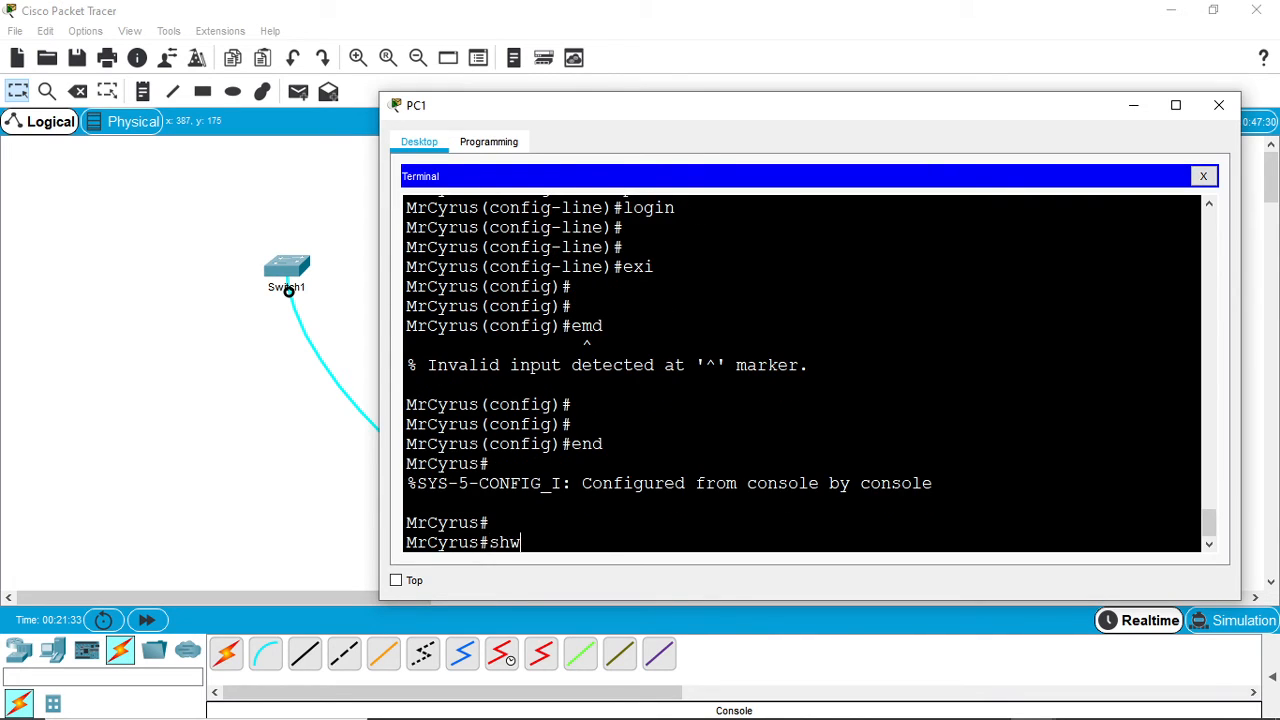
text( ri)
key(Tab)
key(Return)
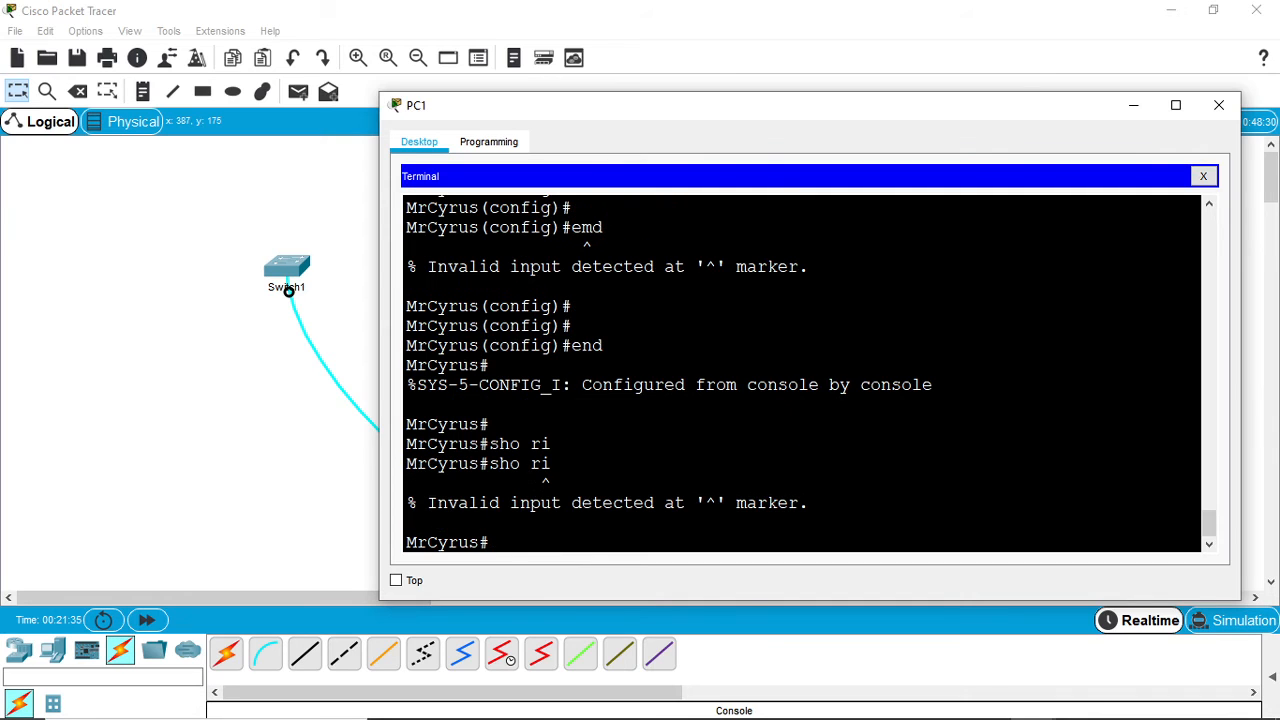
text(show ru)
key(Return)
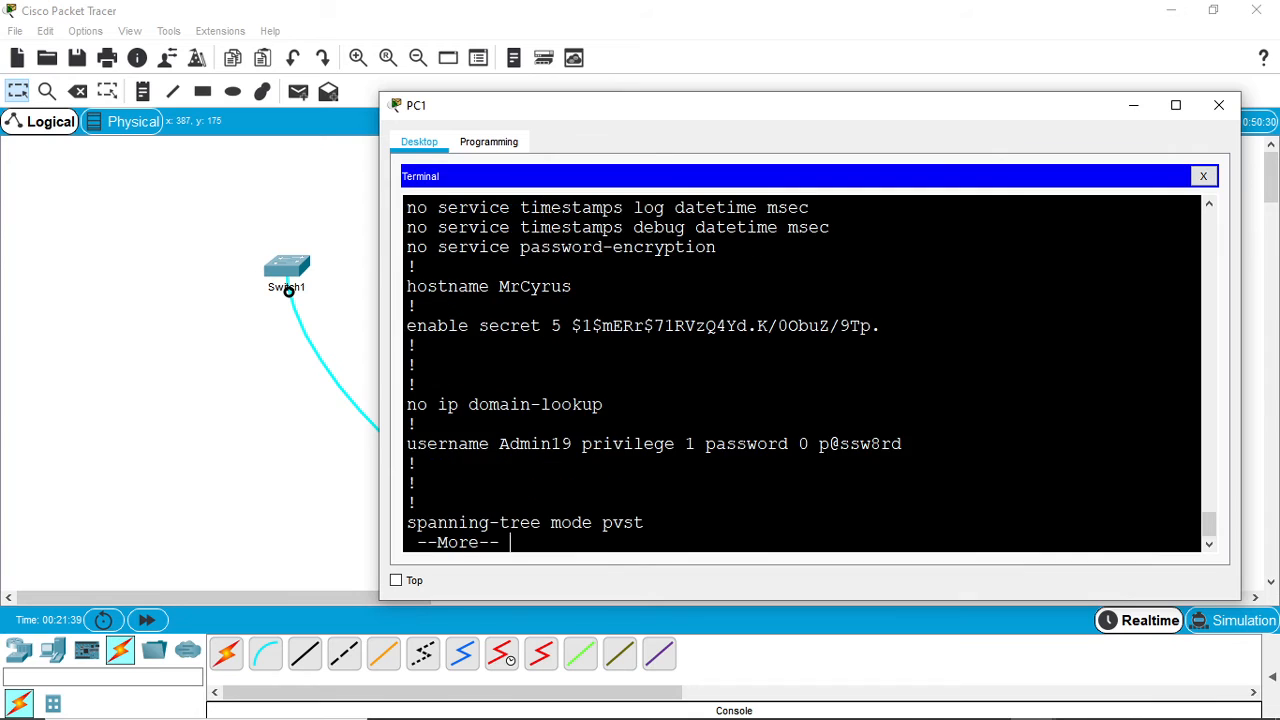
key(space)
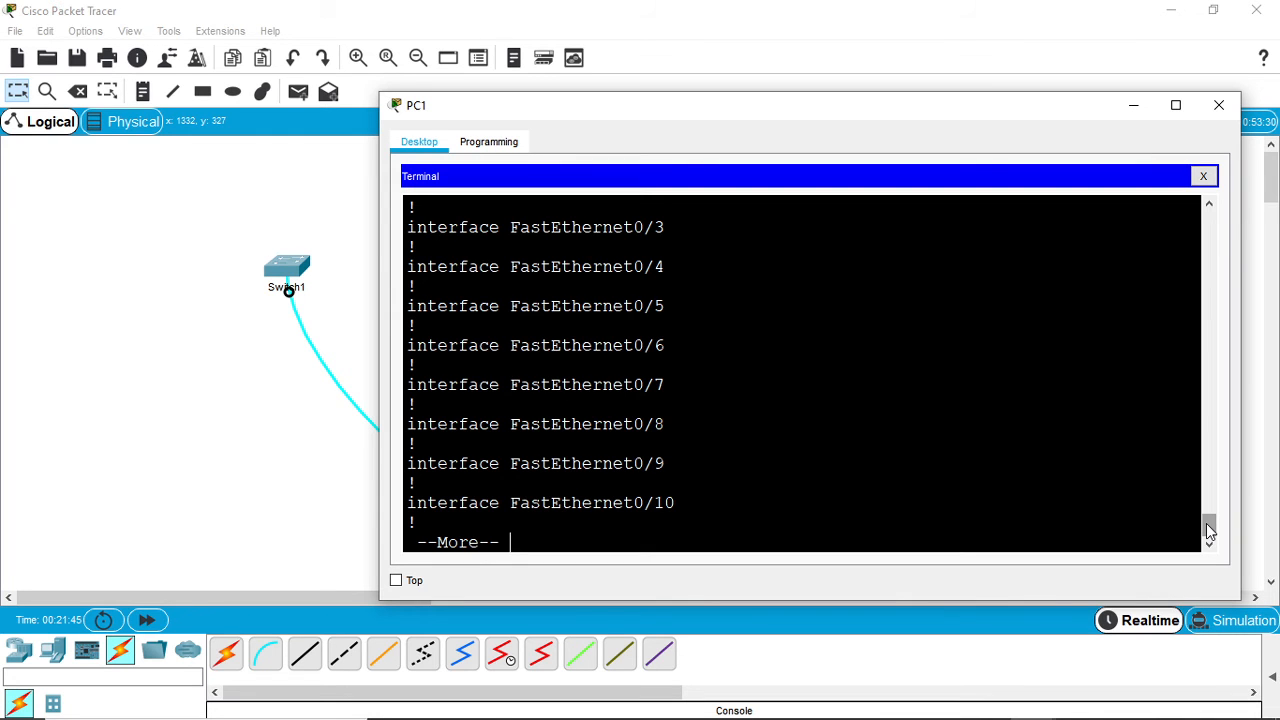
drag(1206, 523, 1203, 508)
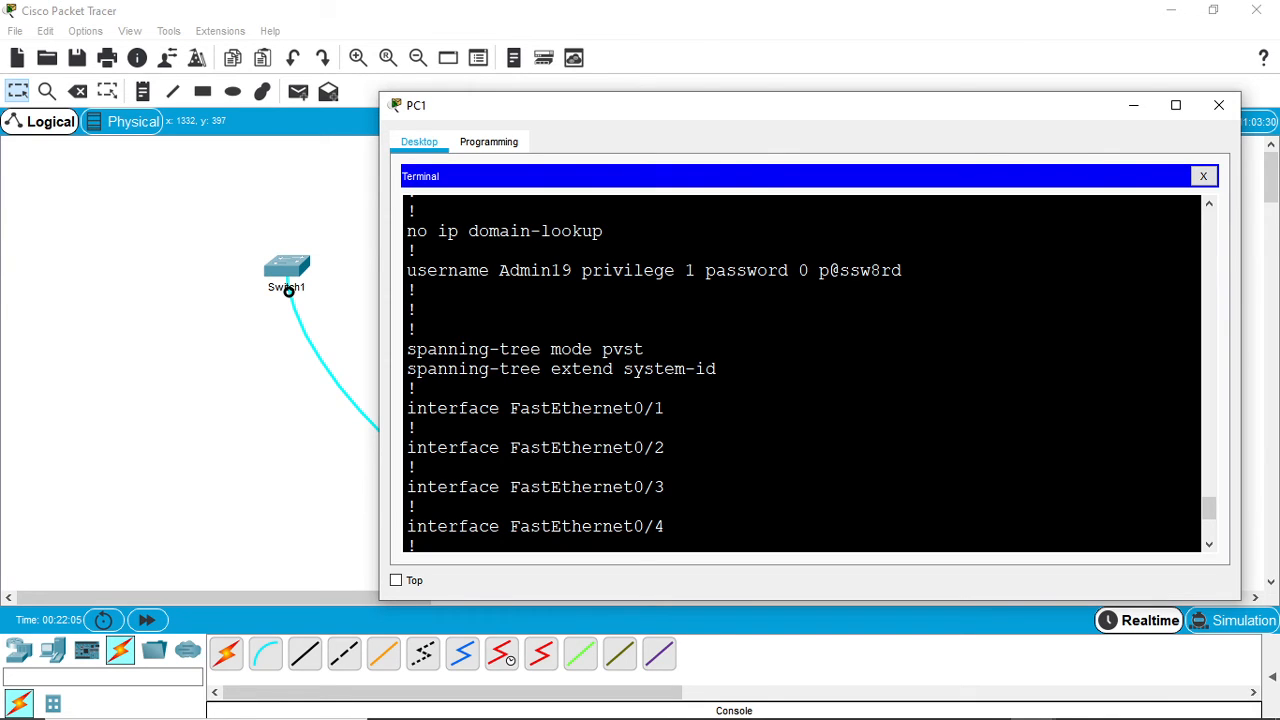
- Page through the running configuration to its end and examine the console and vty line entries
key(Return)
key(Return)
key(Return)
key(Return)
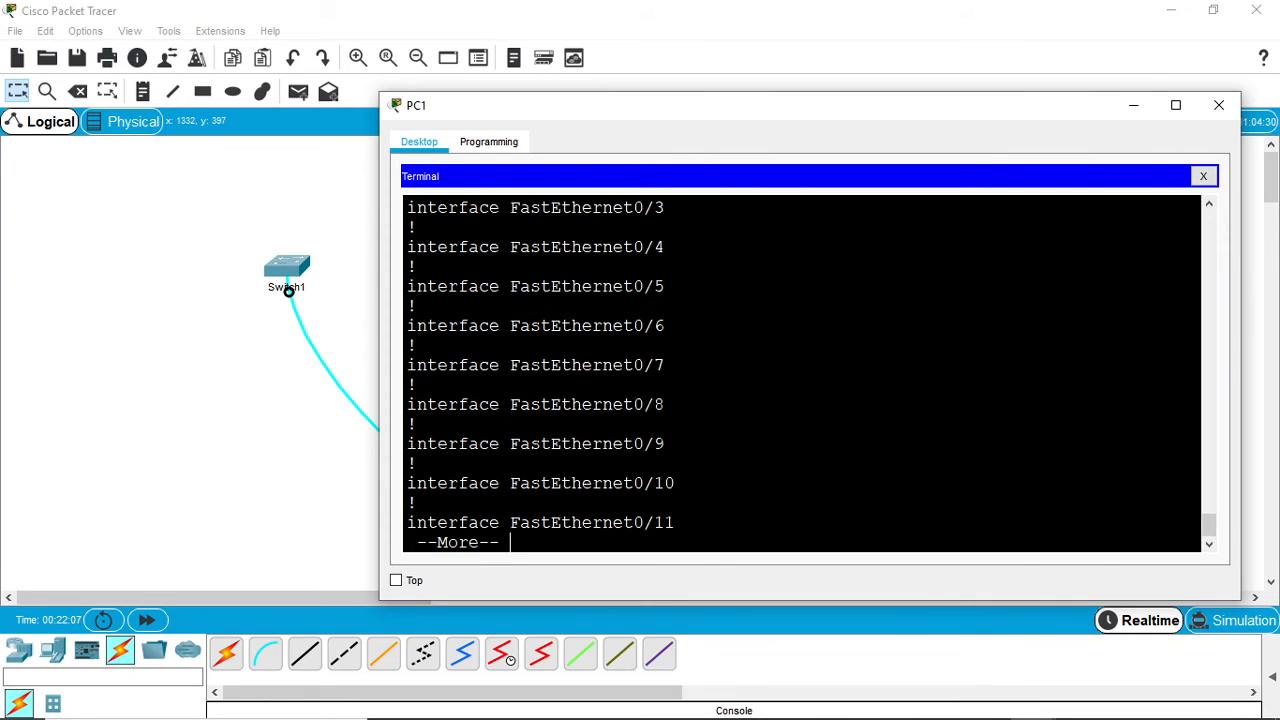
key(space)
key(space)
key(space)
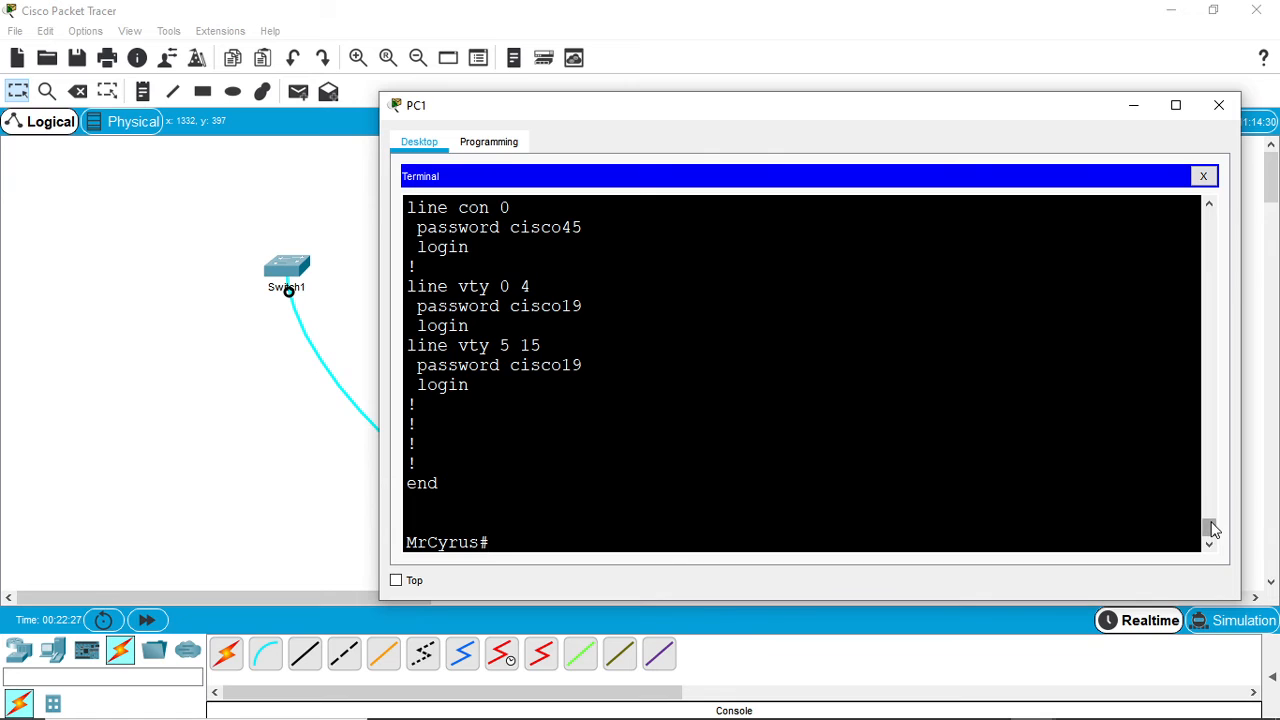
mouse_move(1211, 530)
mouse_down()
mouse_move(1180, 480)
mouse_move(1208, 535)
mouse_up()
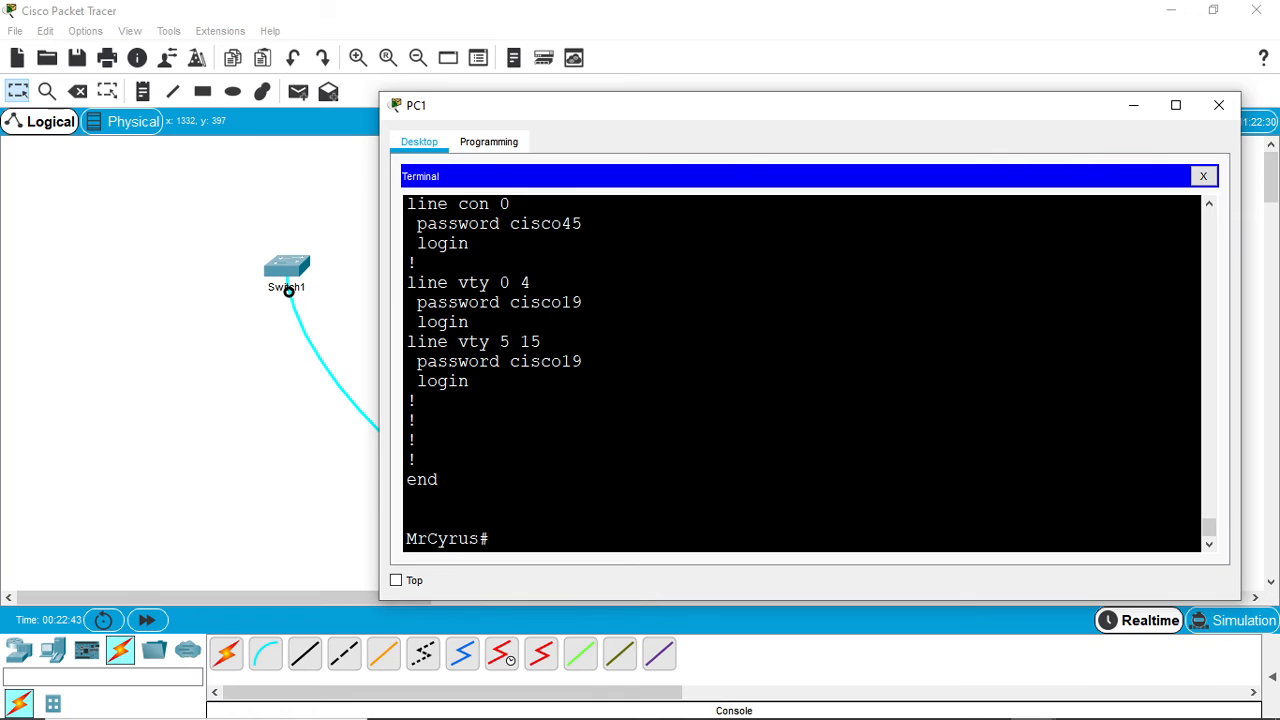
- Enter global configuration mode and enable password encryption with the service password-encryption command
text(conf t)
key(Return)
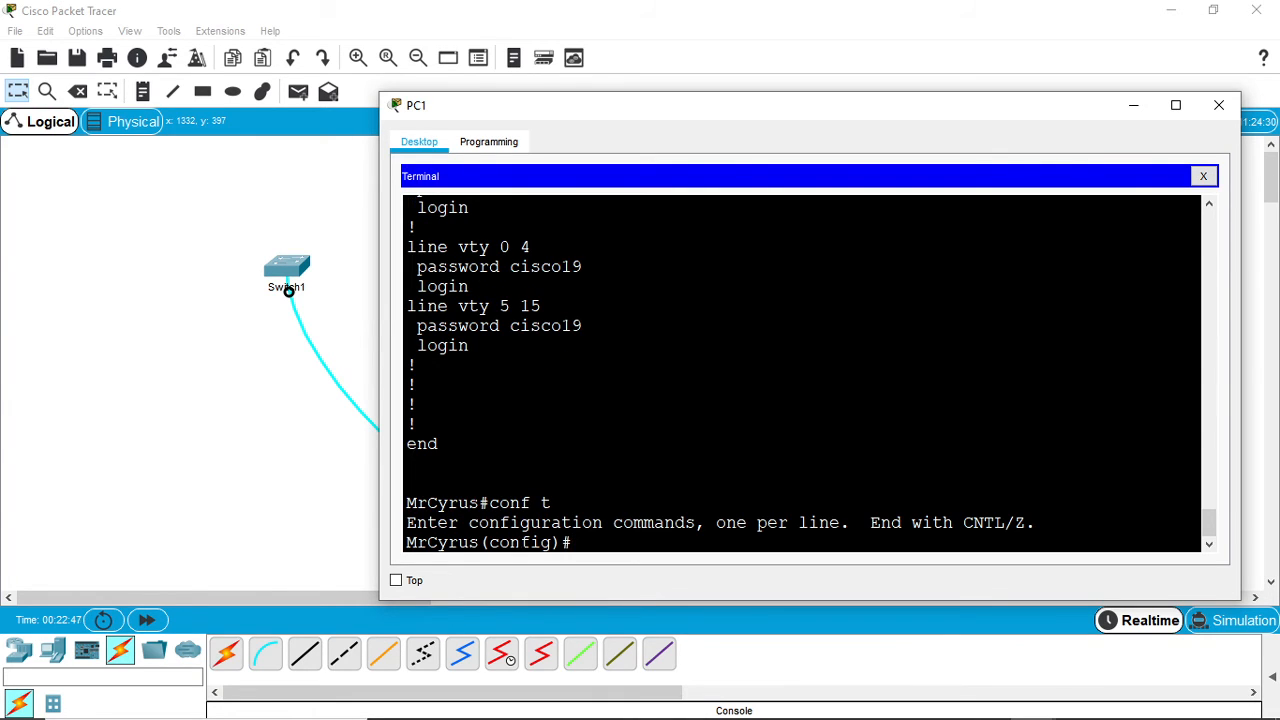
text(service passw)
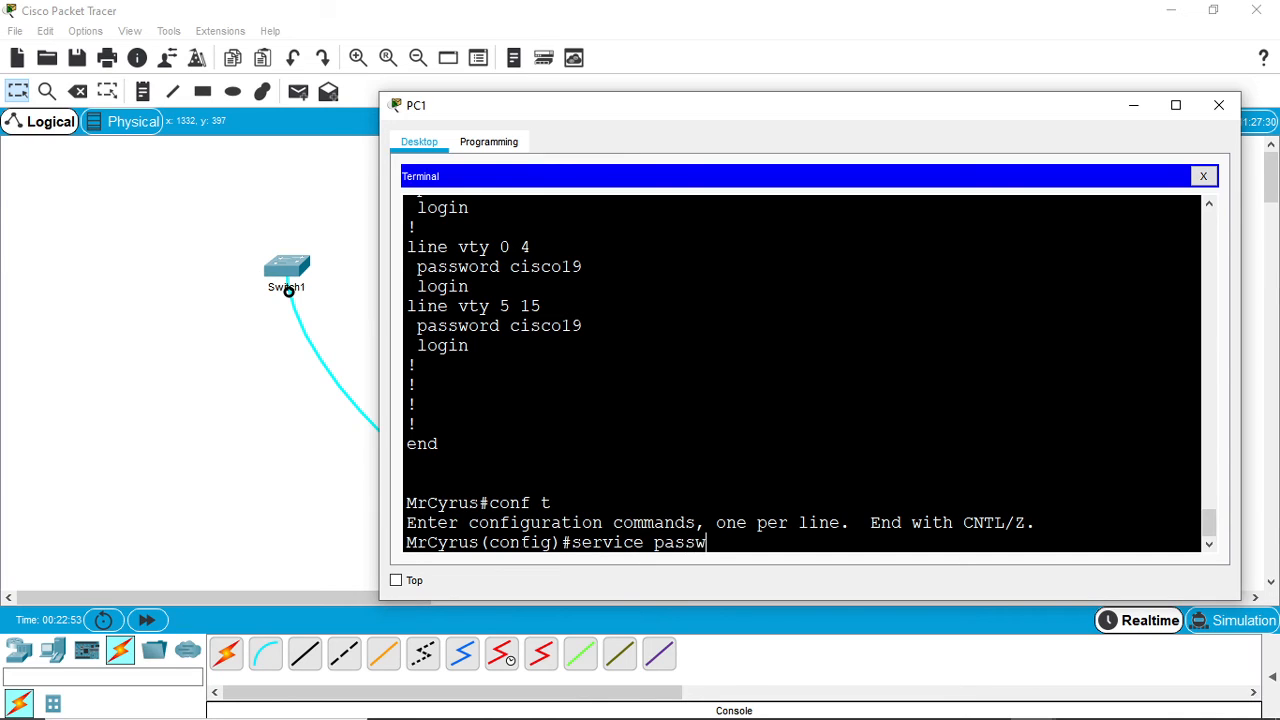
text(ord-encryption)
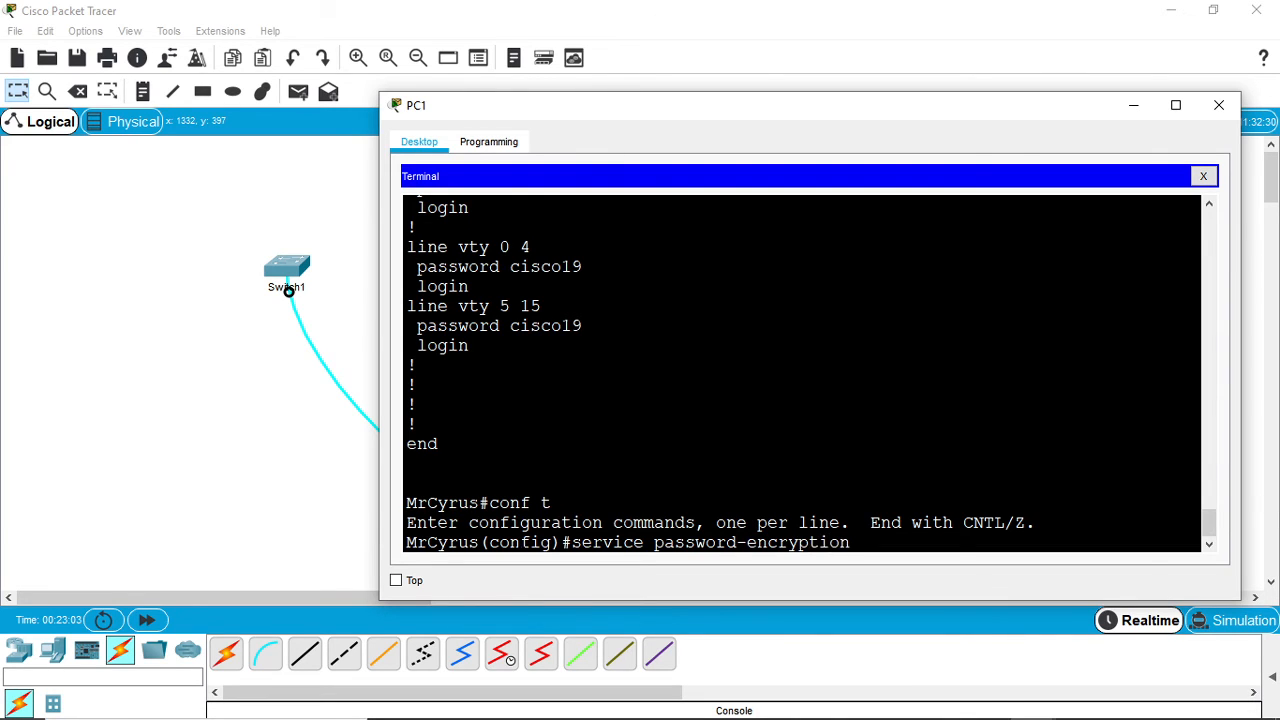
key(Return)
- Leave global configuration mode and run show running-config to examine the password-encryption, enable secret and username entries
key(Return)
key(Return)
key(Return)
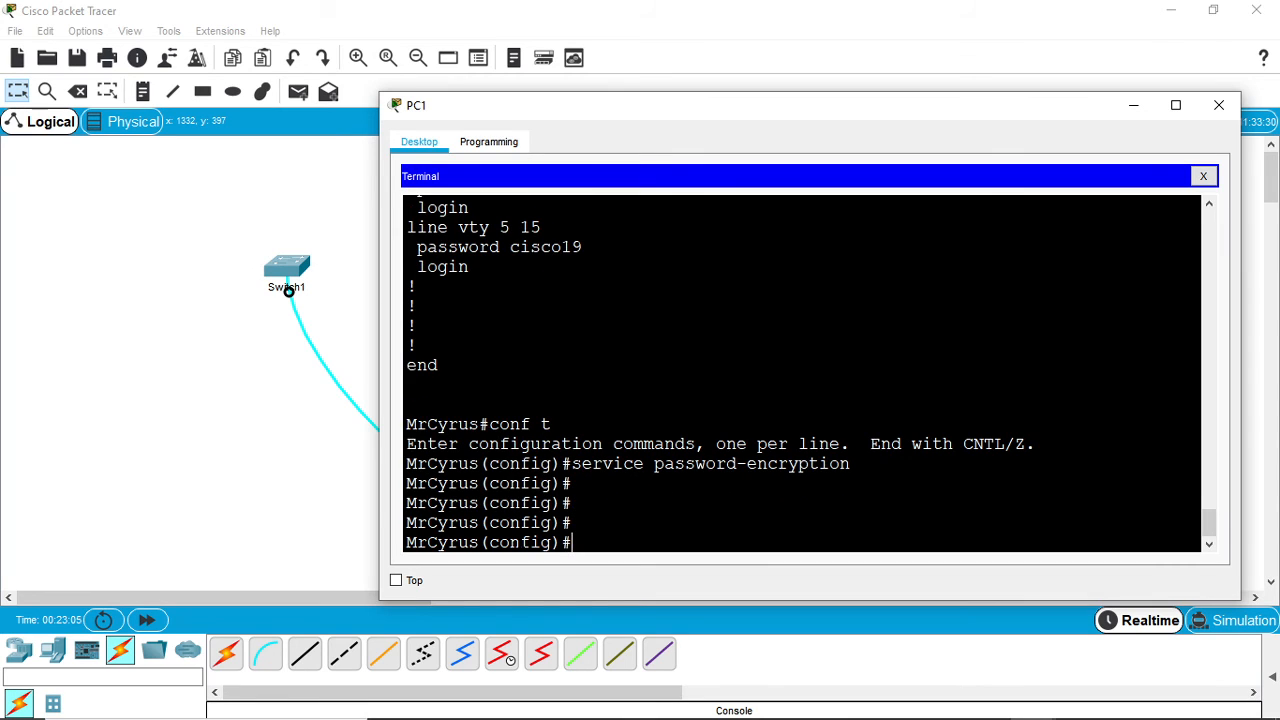
text(exi)
key(Return)
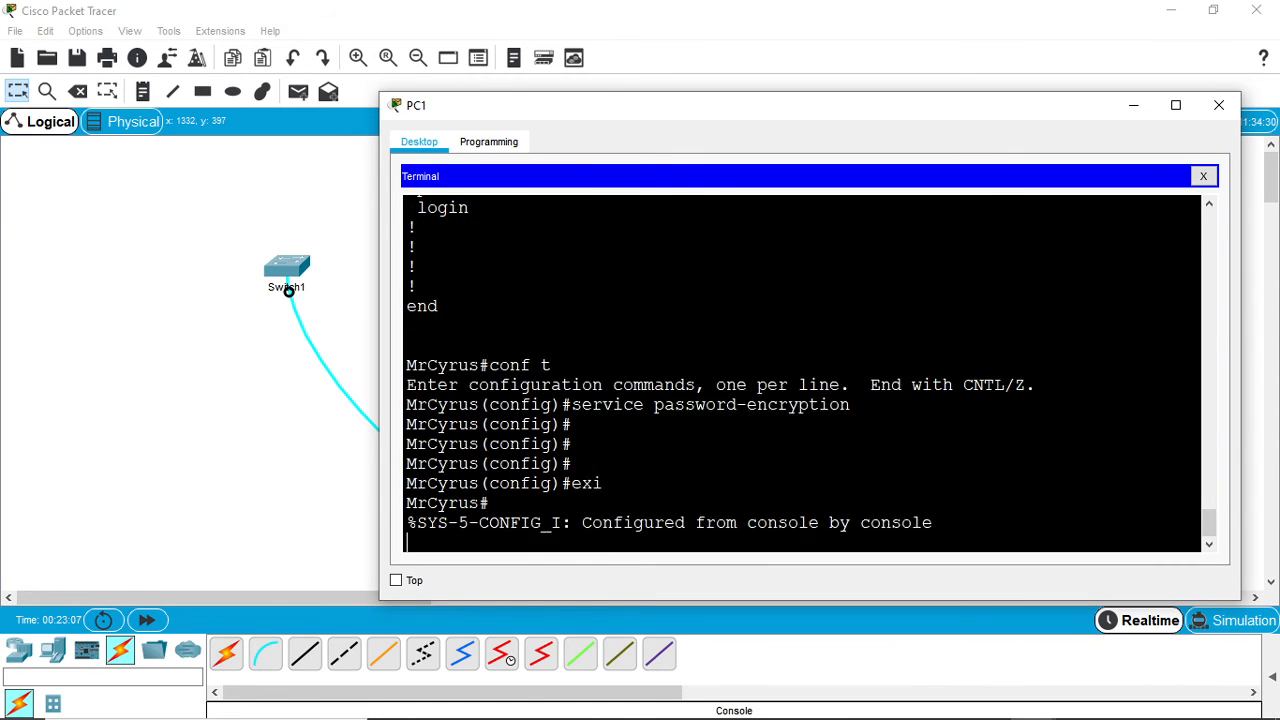
key(Return)
text(show ru)
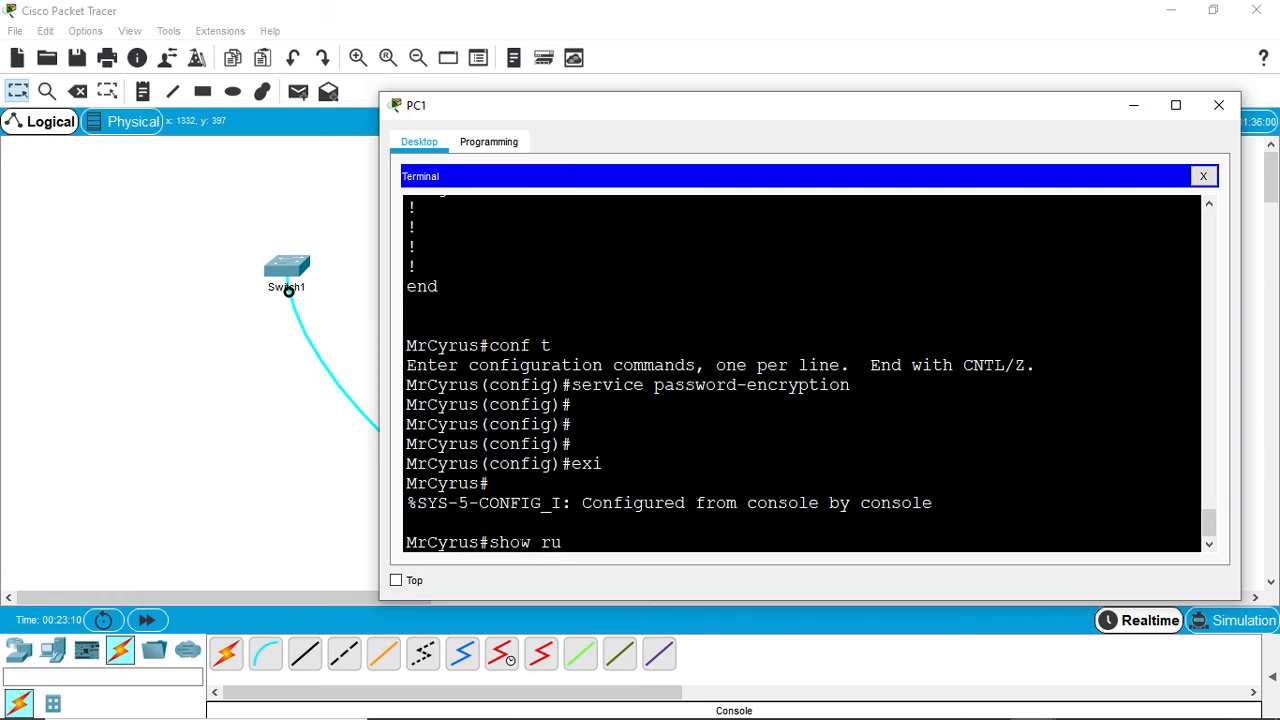
key(Tab)
key(Return)
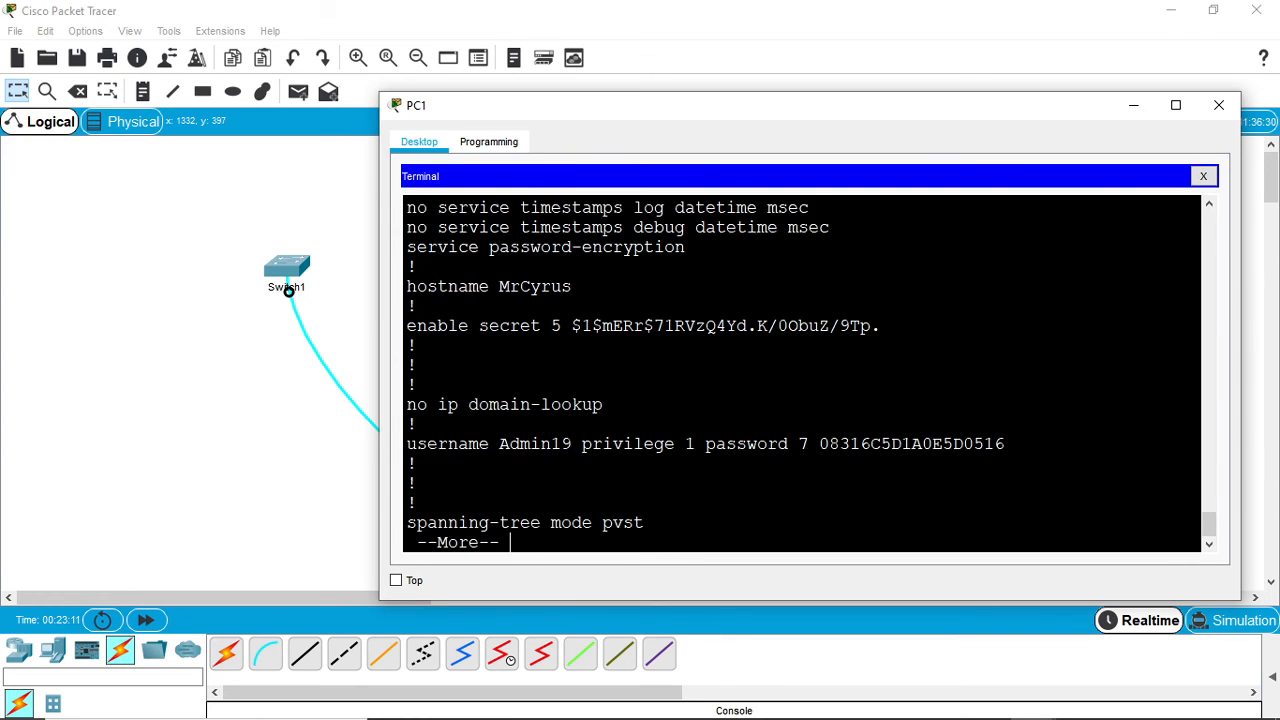
- Page to the end of the running configuration and examine the password entries of the console and vty lines
key(space)
key(space)
key(space)
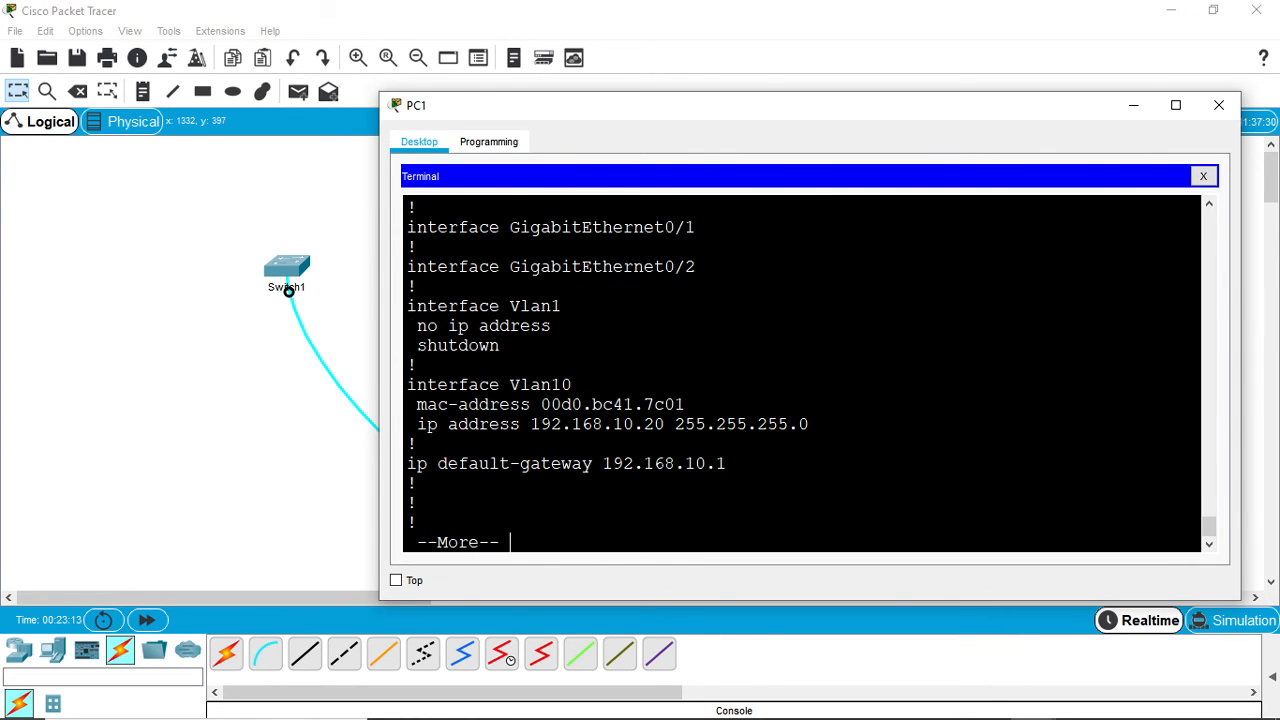
key(space)
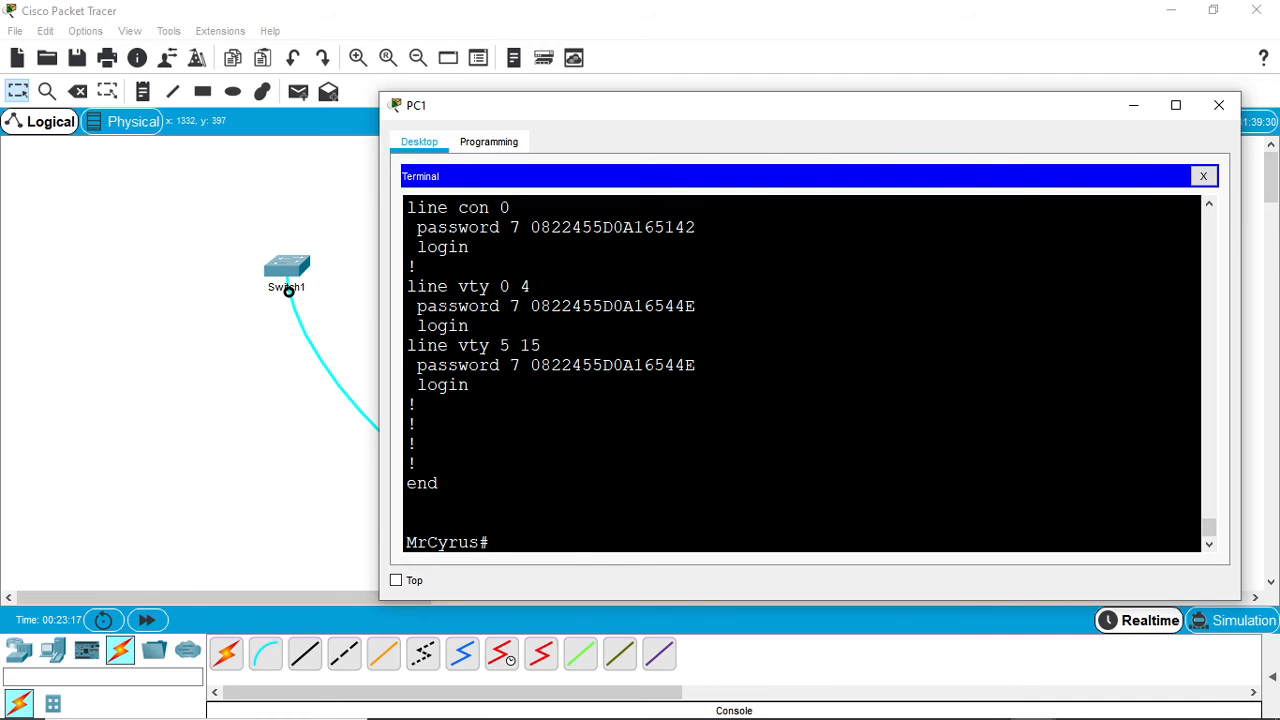
drag(697, 227, 530, 227)
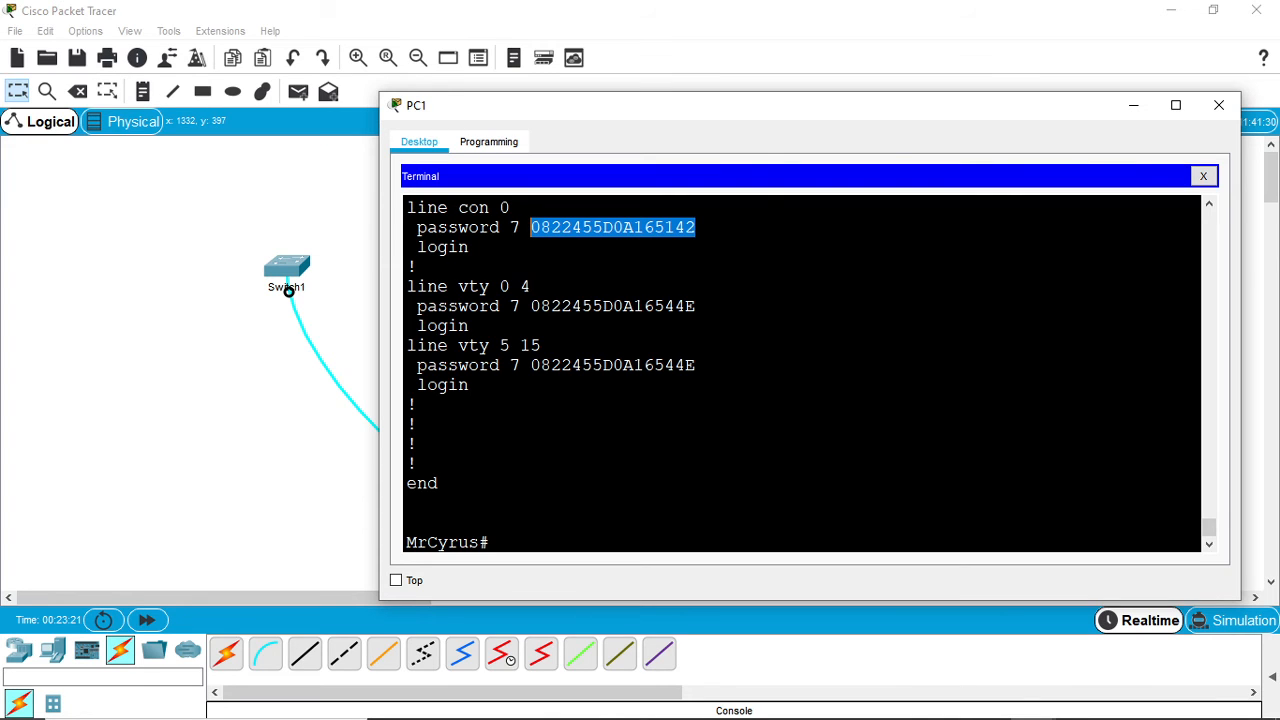
drag(697, 306, 541, 306)
drag(697, 365, 531, 365)
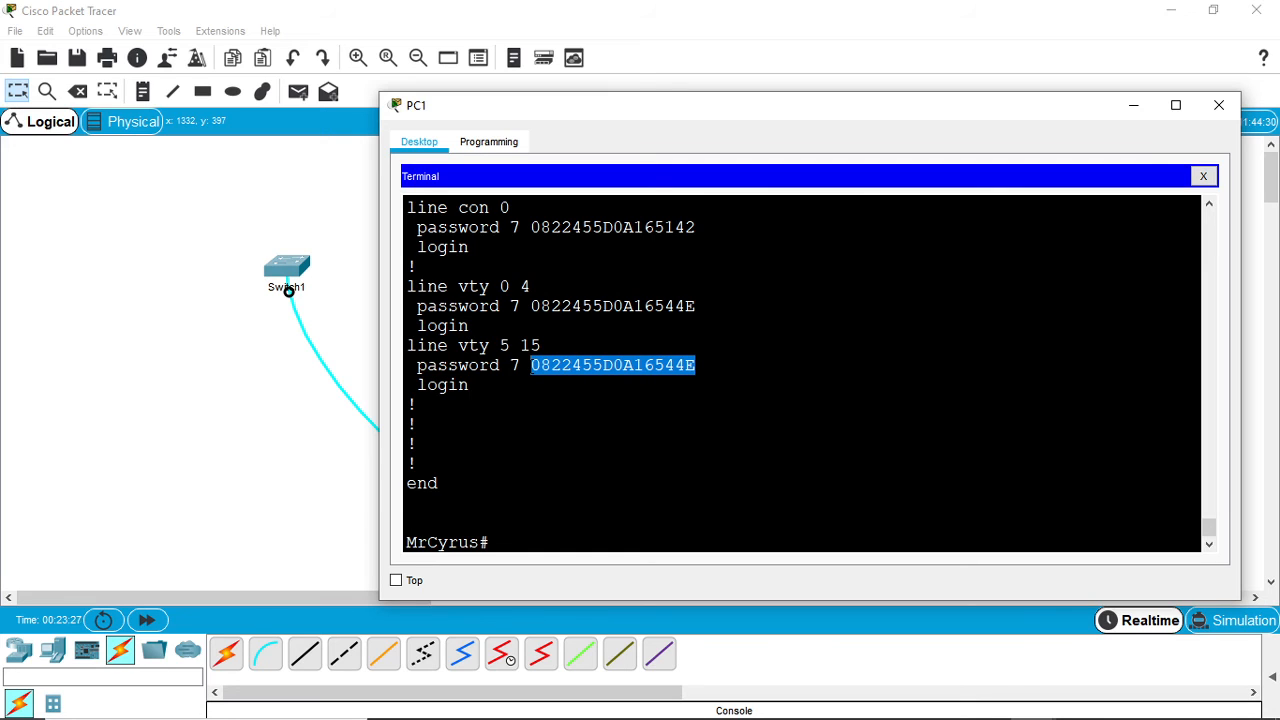
click(499, 548)
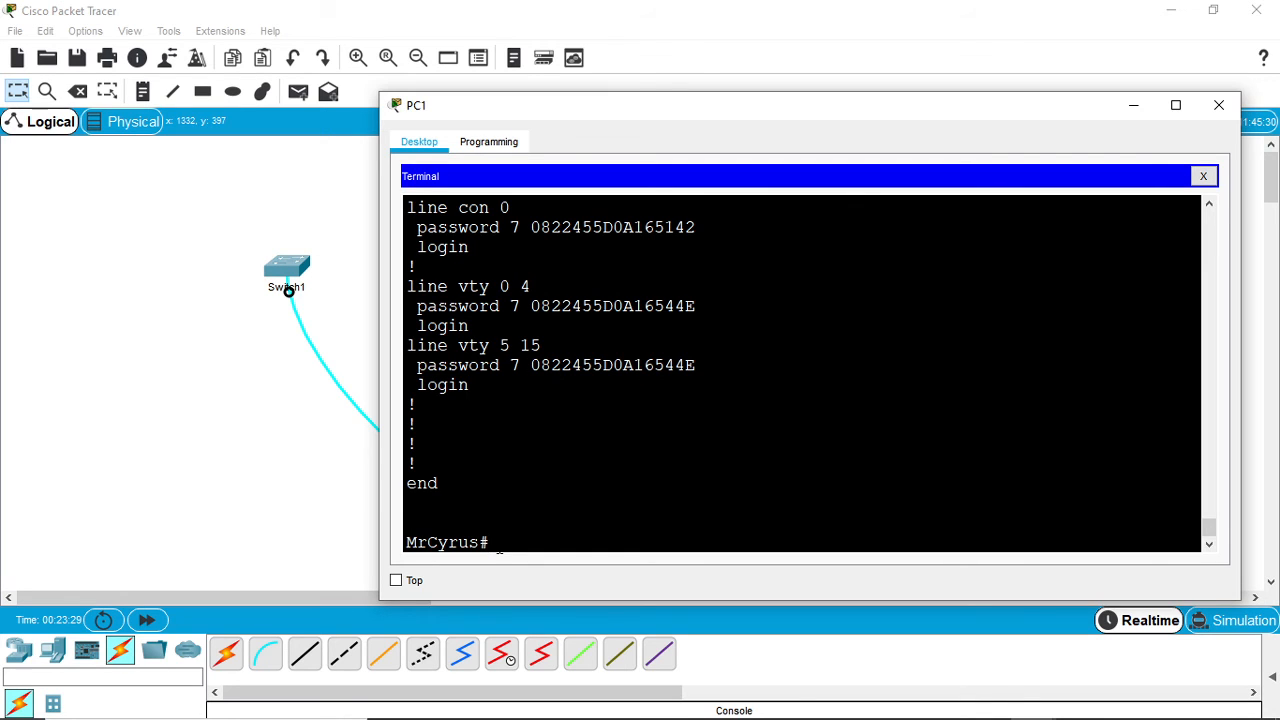
mouse_move(850, 717)
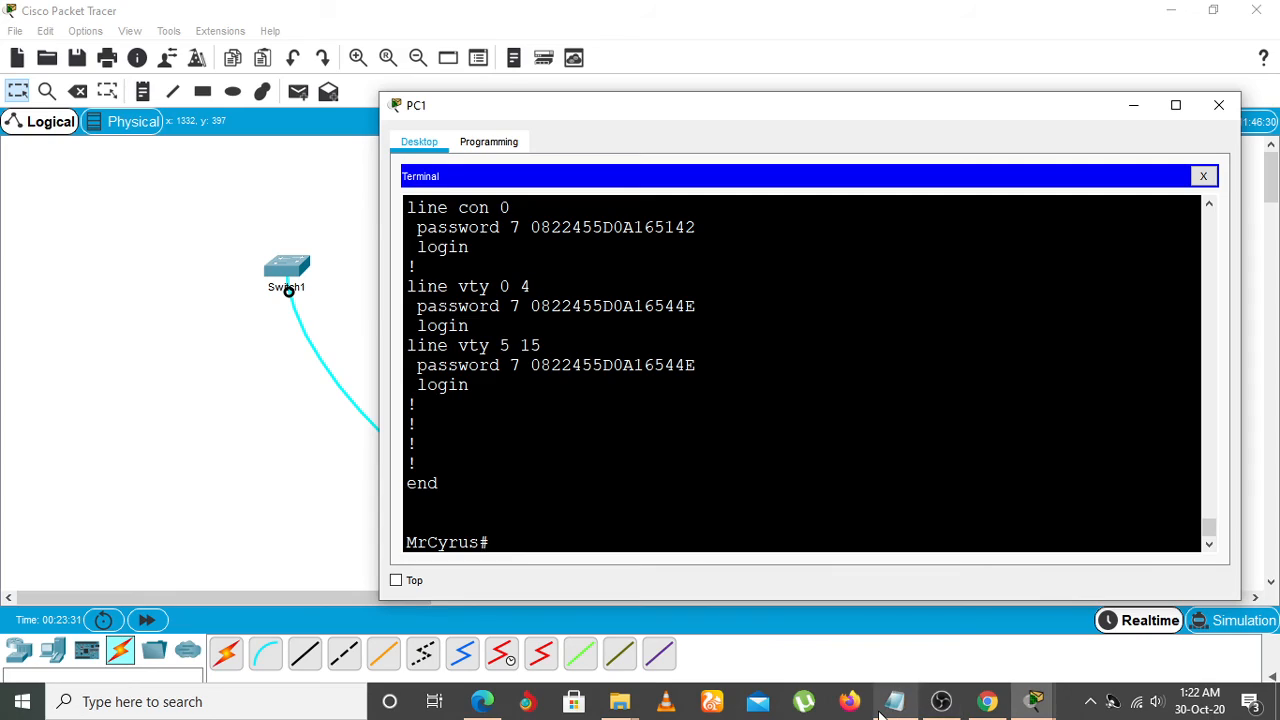
mouse_move(885, 705)
mouse_move(903, 651)
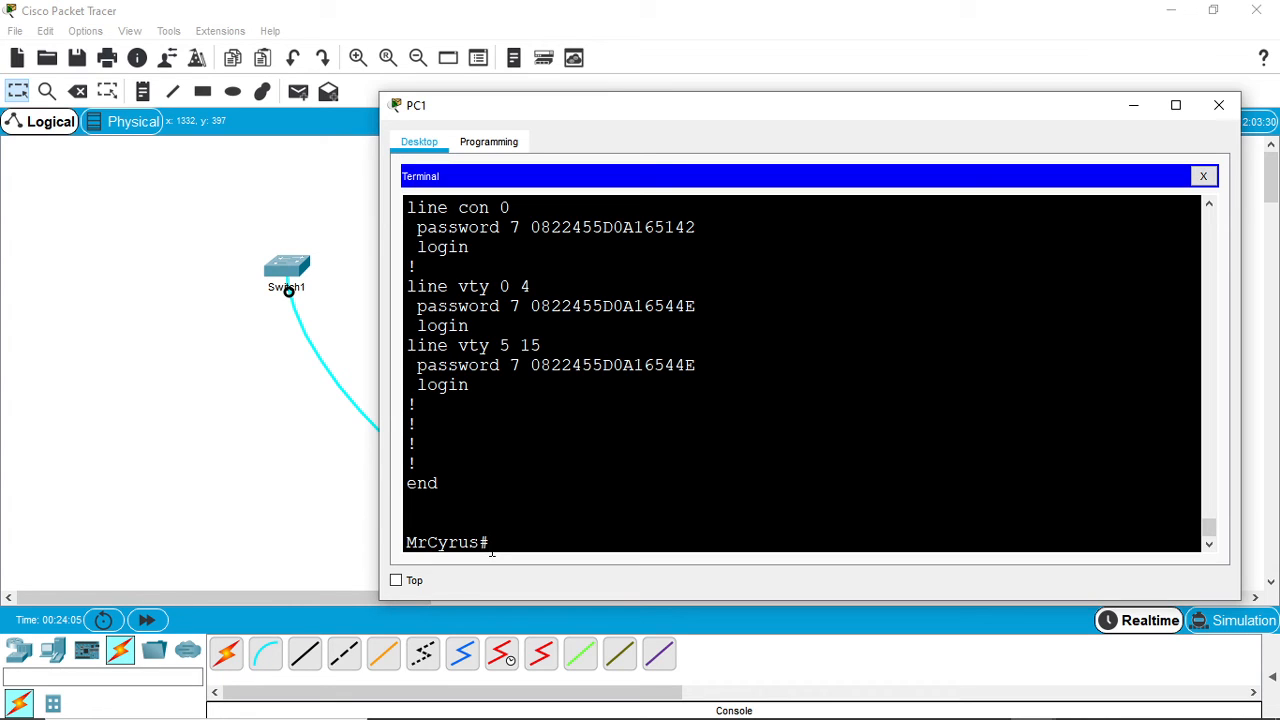
- Enter global configuration mode and start a MOTD banner delimited by $, opening it with a full row of asterisks and a blank line
text(conf t)
key(Return)
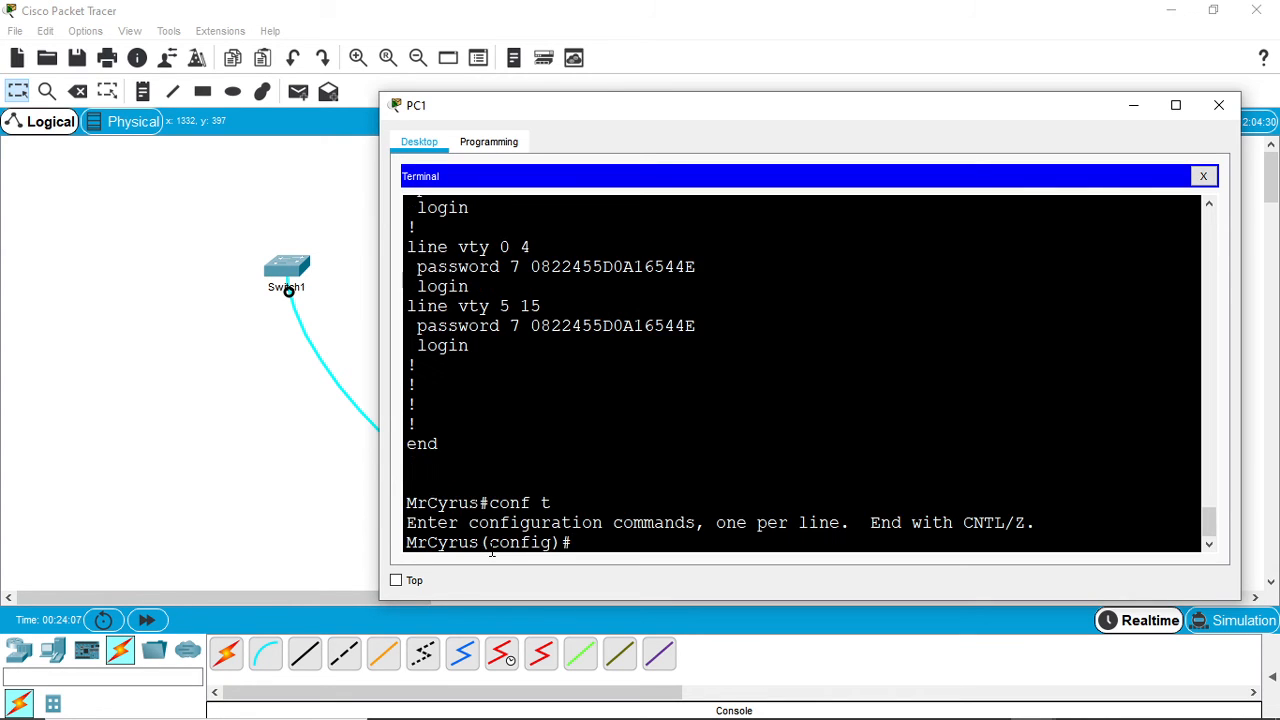
text(banner mot)
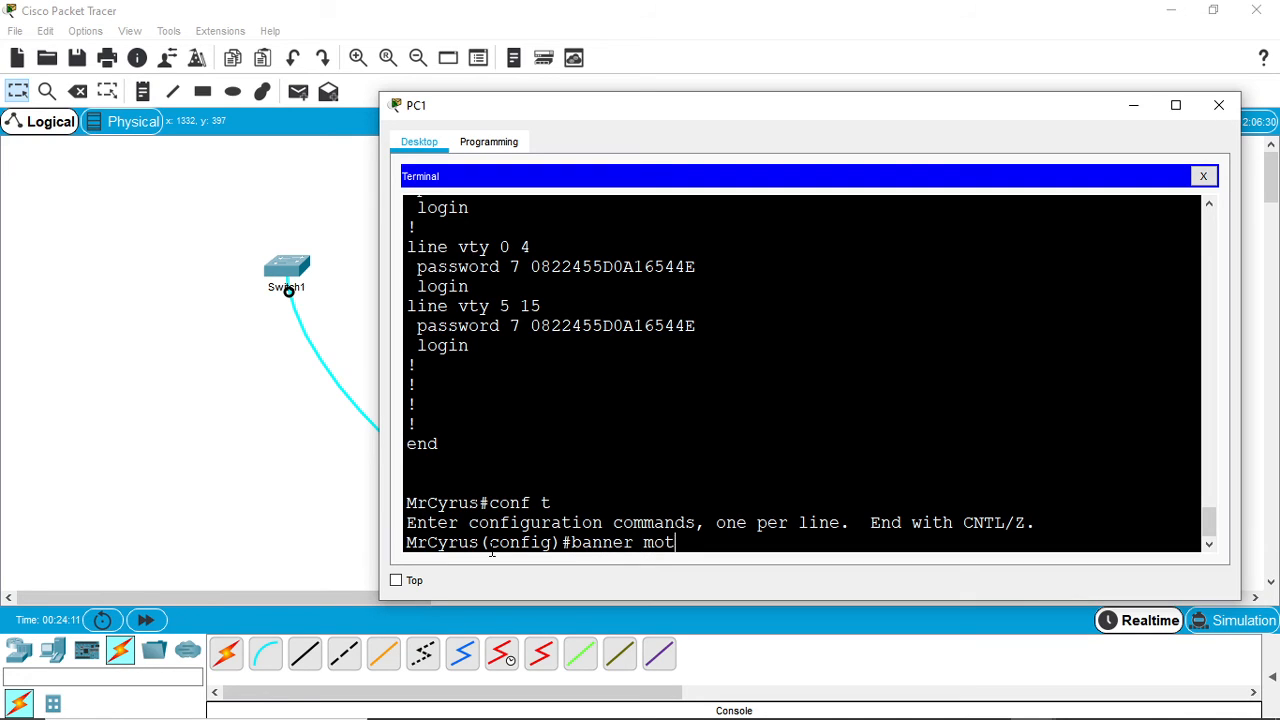
text(d $)
key(Return)
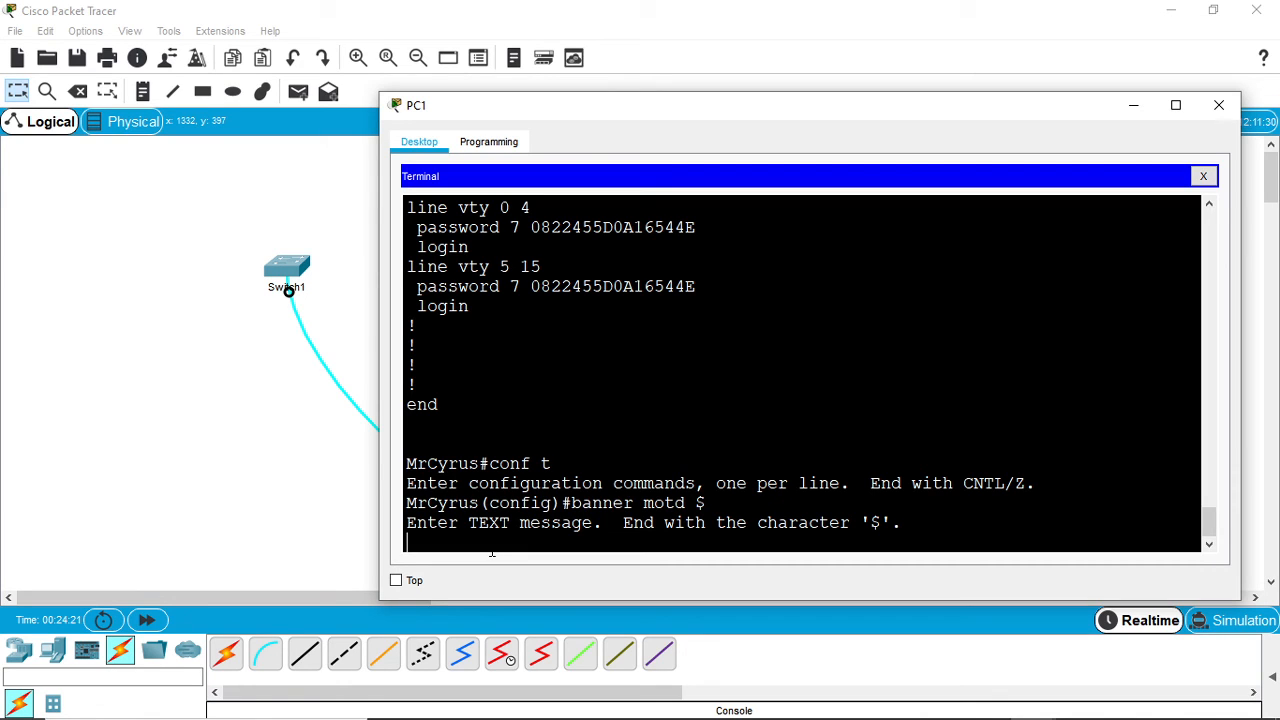
text(**************************************************************)
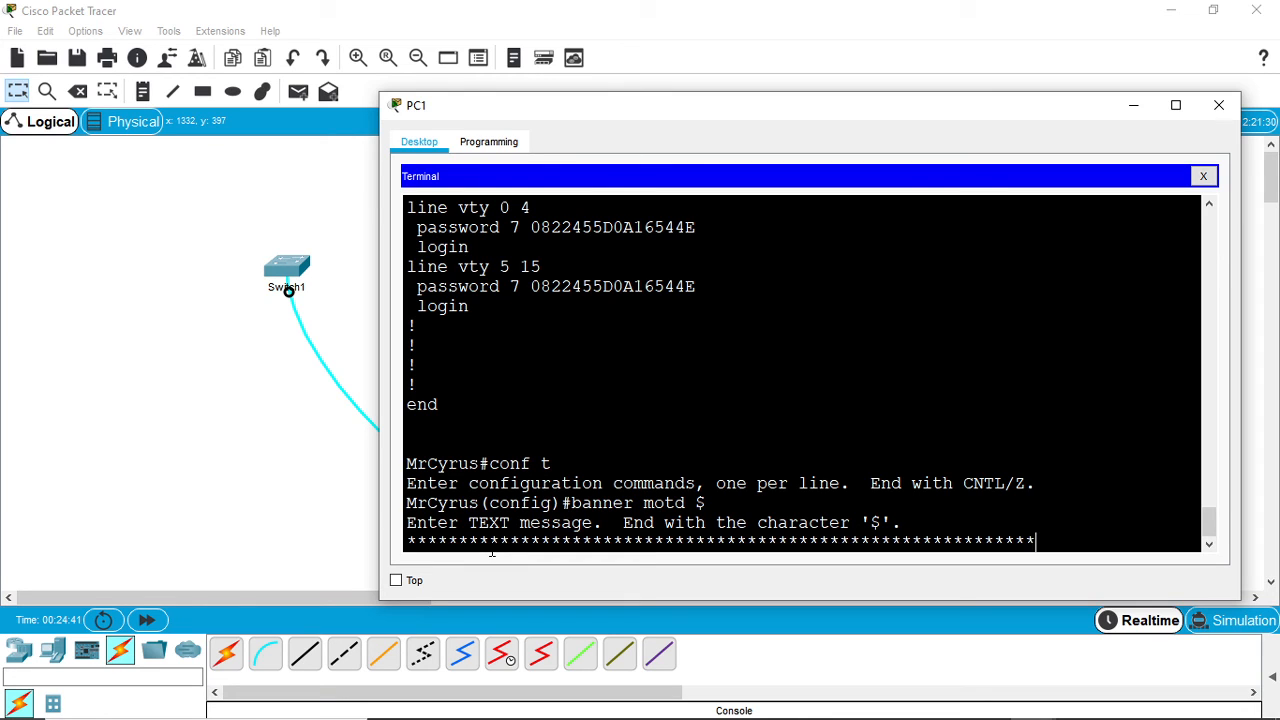
key(Return)
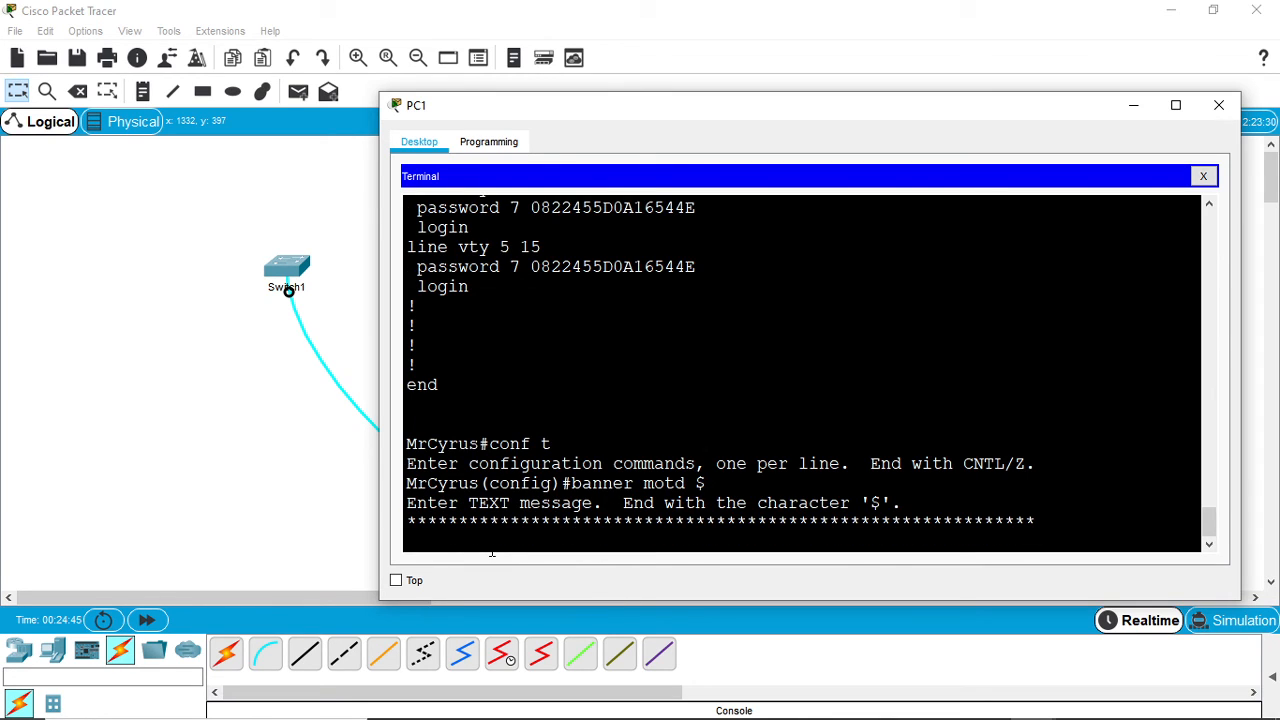
key(Return)
- Write the banner's warning sentence "Unauthorized access is strictly prohibited."
text(U)
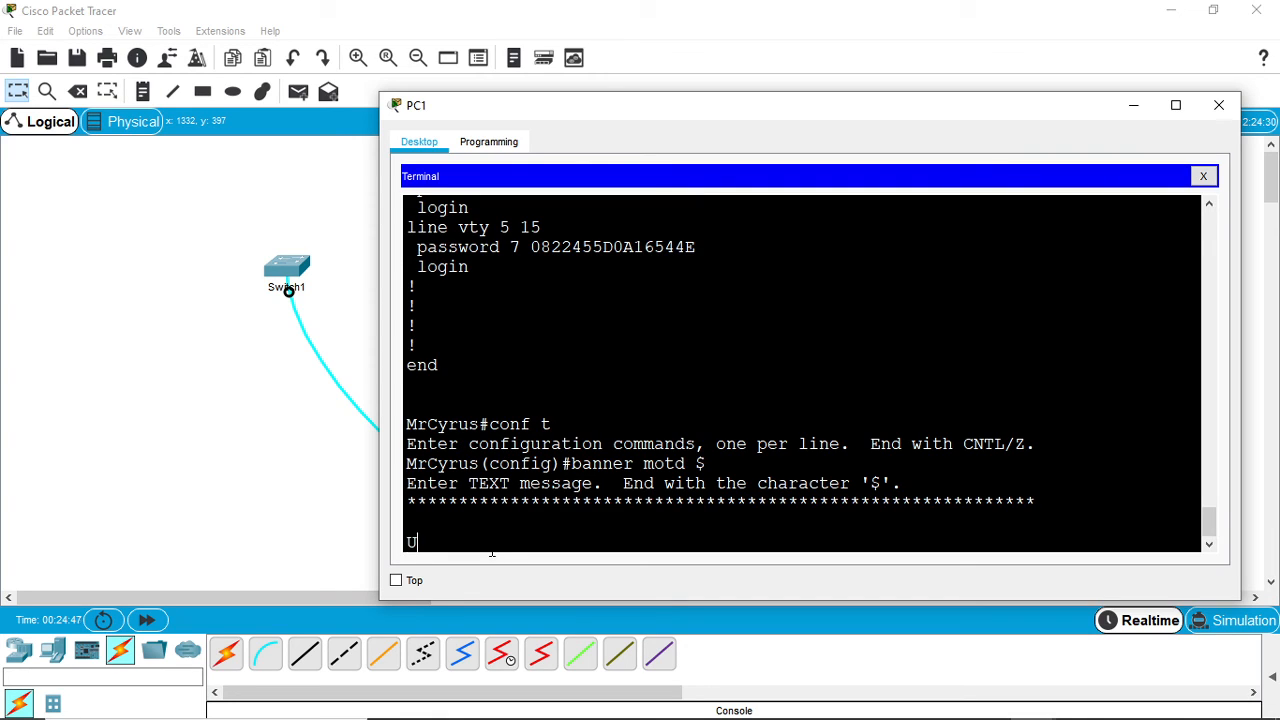
text(nauthp)
text(r)
key(BackSpace)
key(BackSpace)
text(oriae)
key(BackSpace)
key(BackSpace)
text(zed access si)
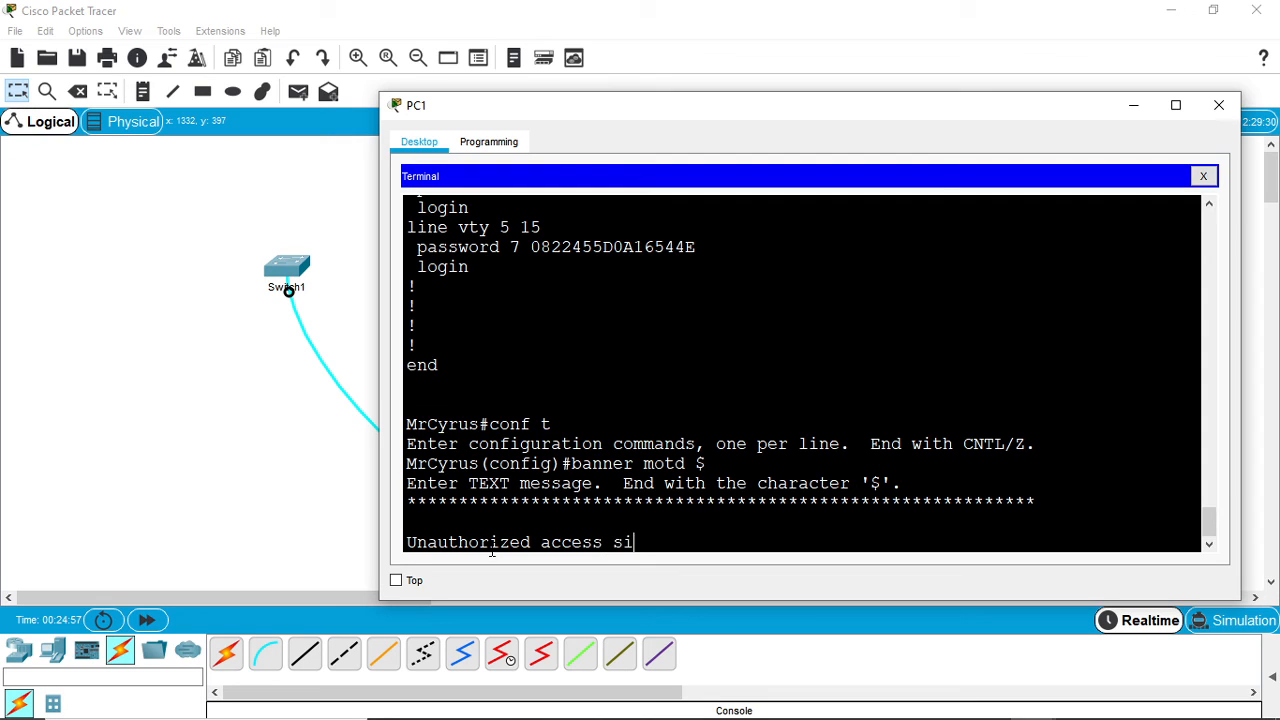
key(BackSpace)
text(is strictlu)
key(BackSpace)
text(y)
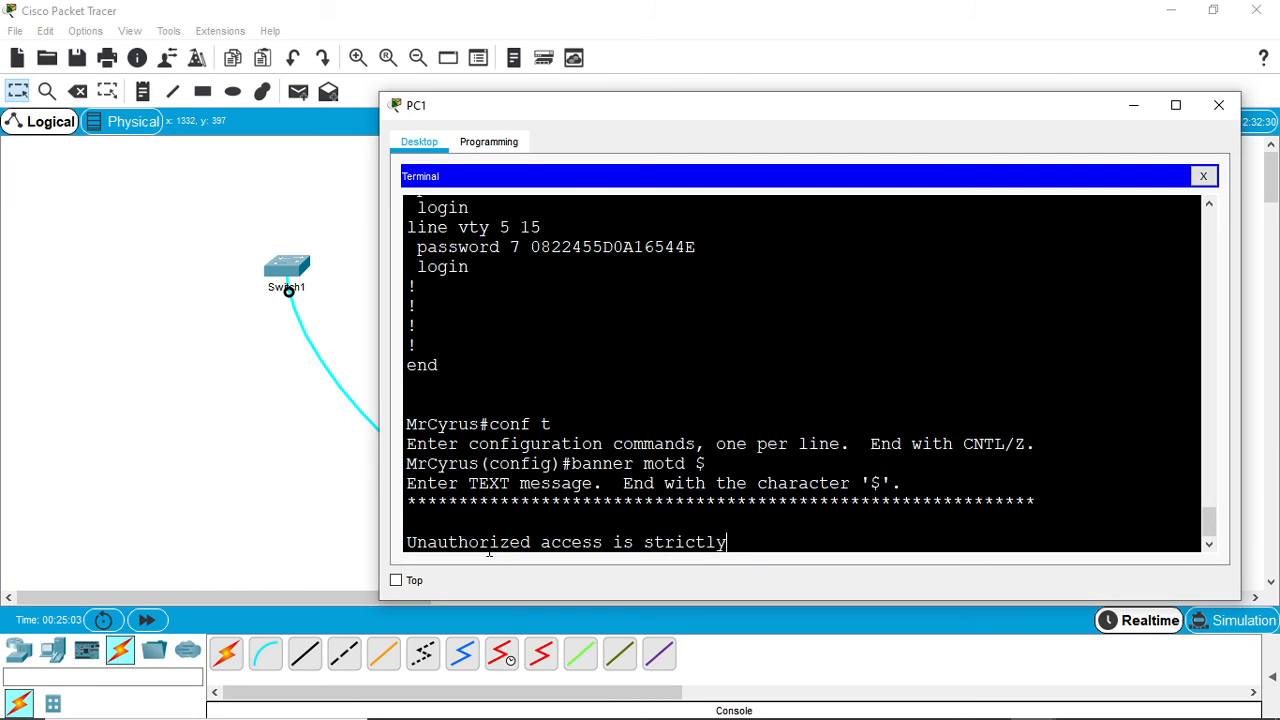
text( prohibited.)
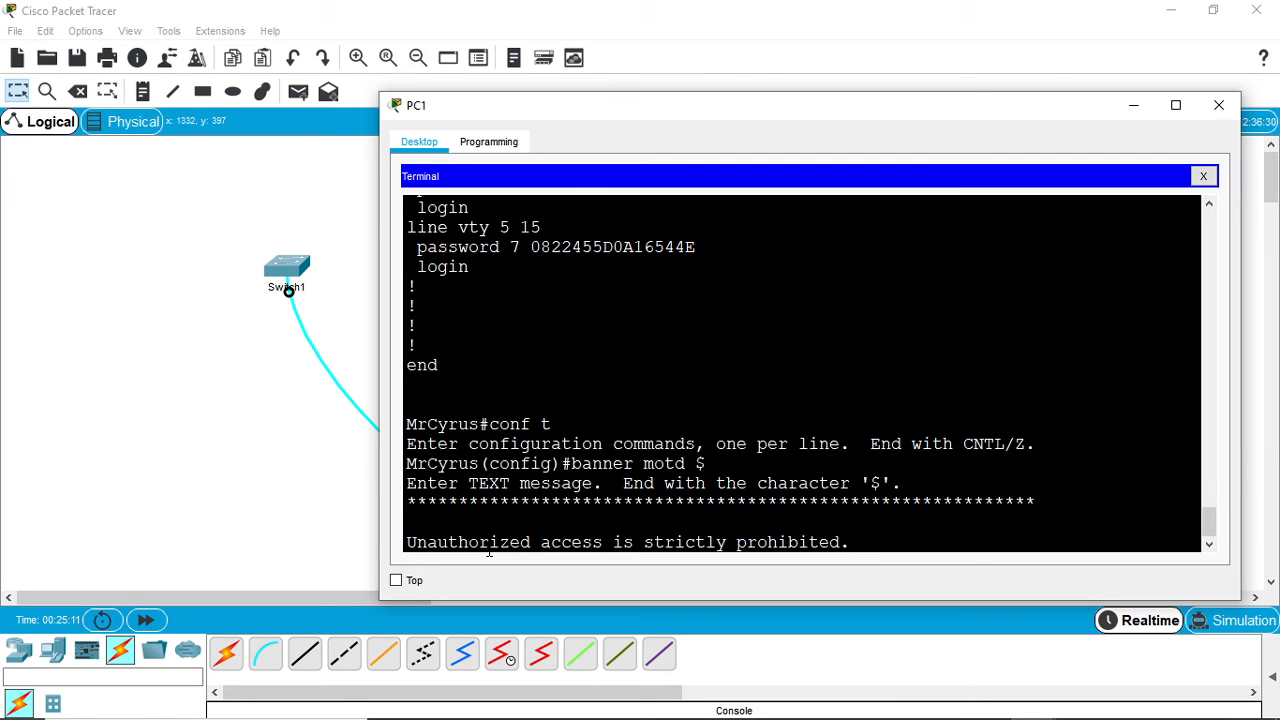
- Complete the banner's message line with "DO not LOGIN!!"
text(DO not LO)
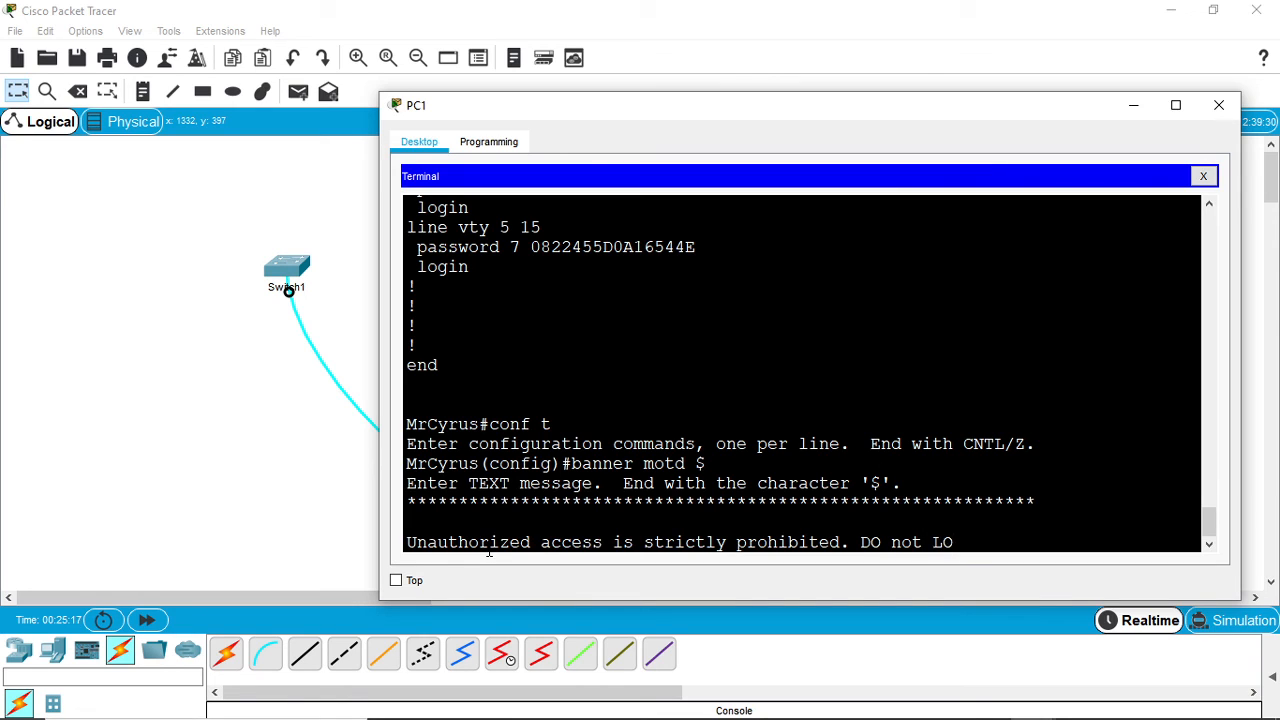
text(GIN!!)
key(Return)
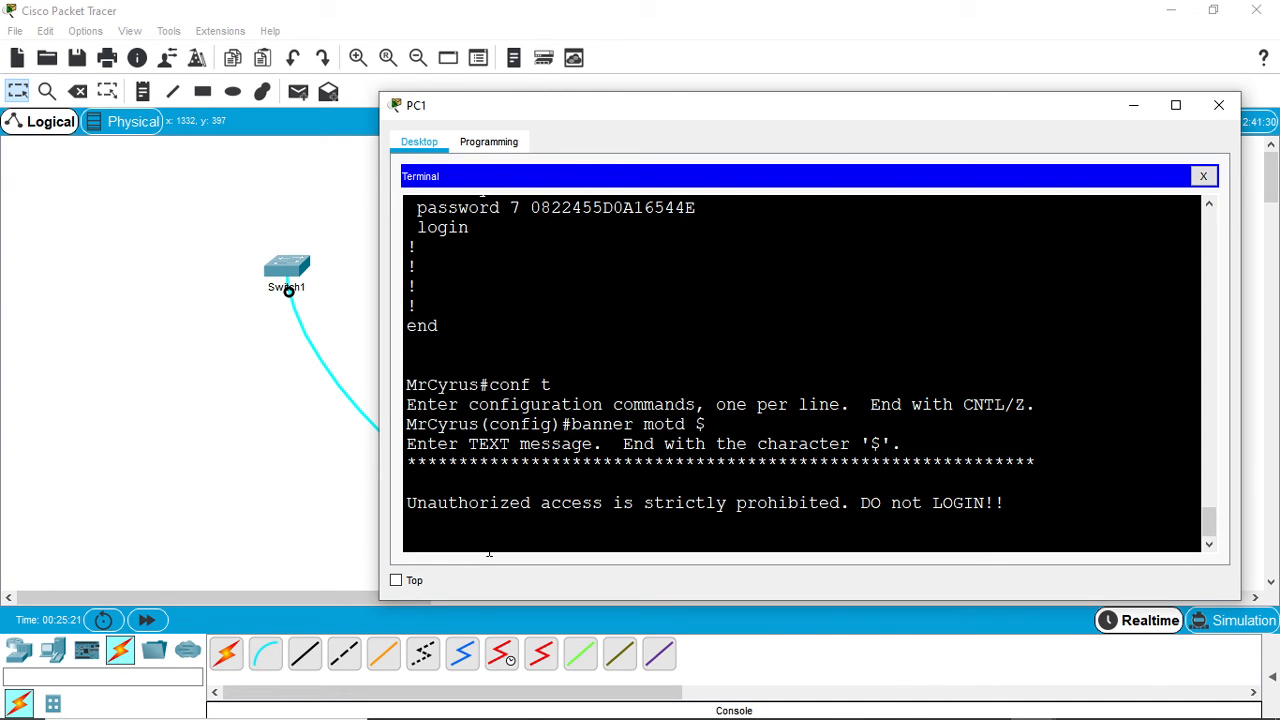
- Close the banner with a second row of asterisks ended by the $ delimiter
text(*************************************)
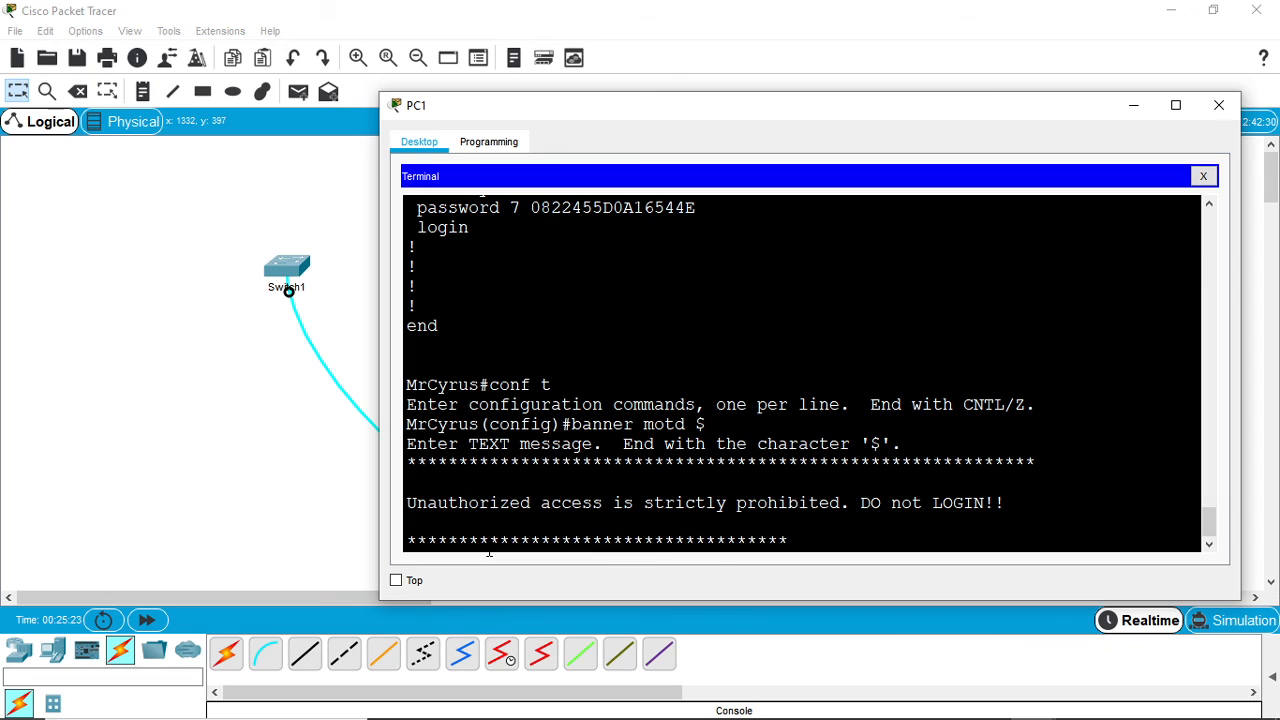
text(***********************$)
key(Return)
key(Return)
key(Return)
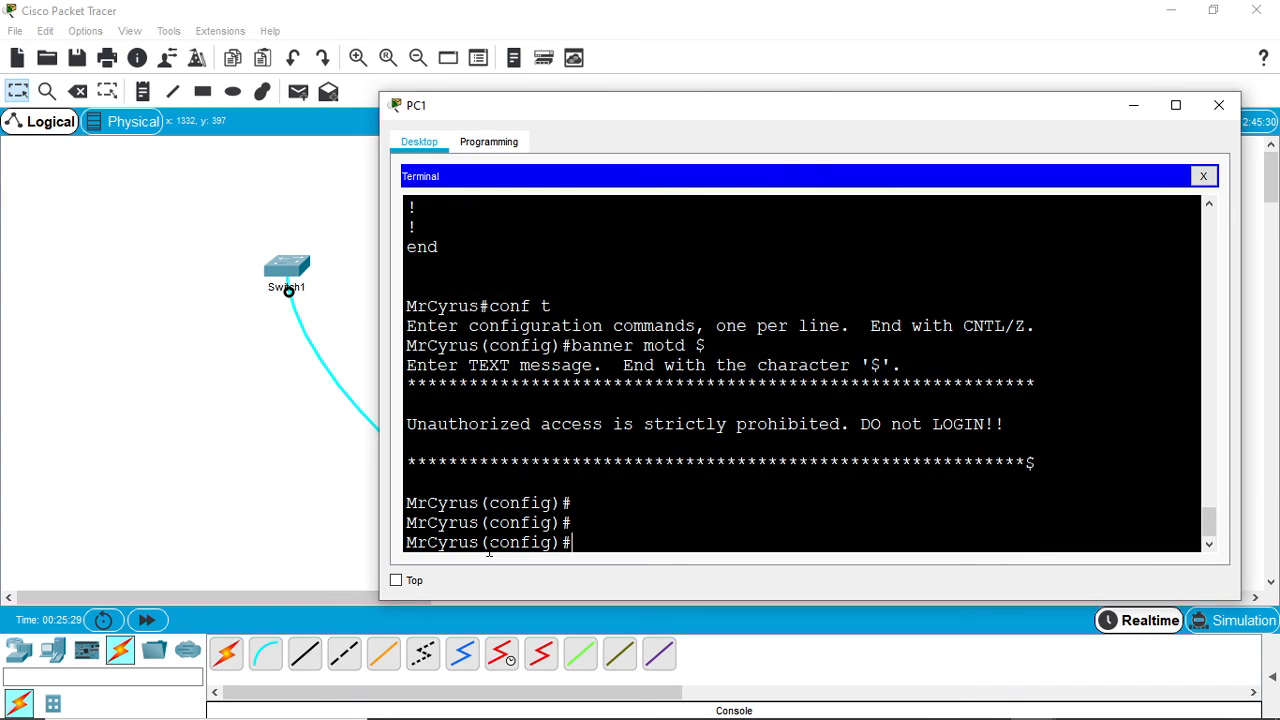
key(Return)
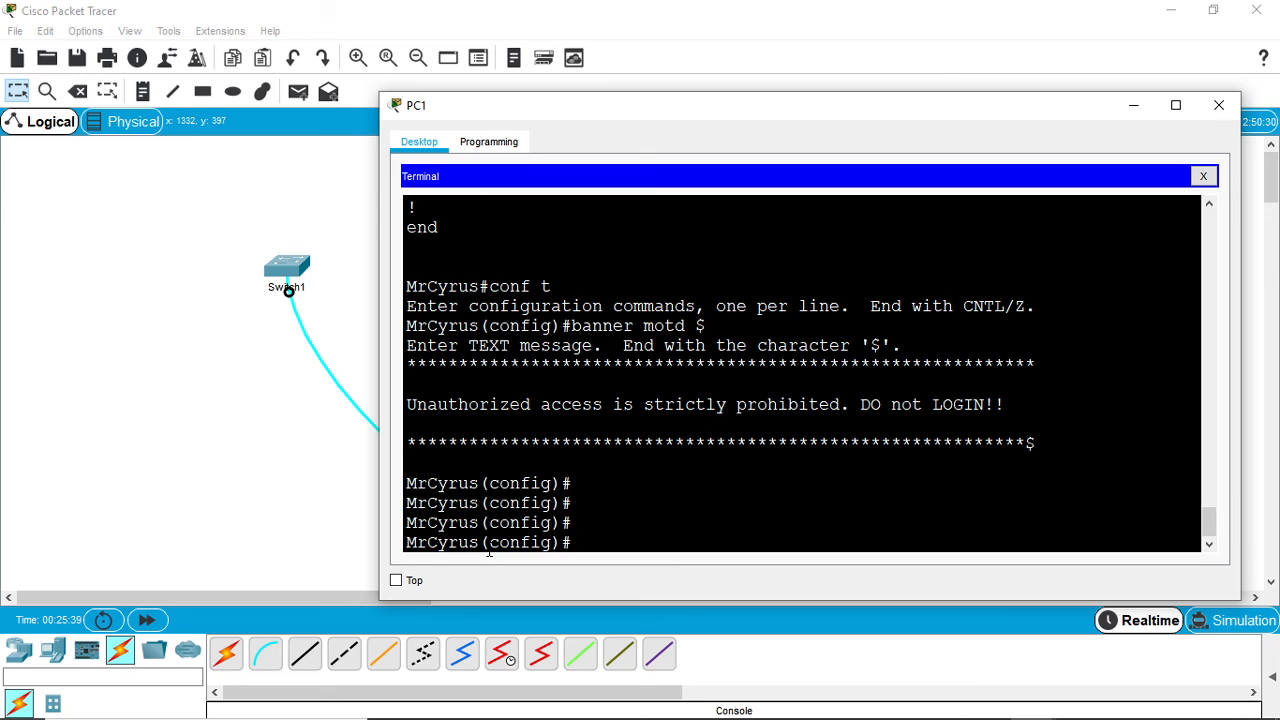
- Return from global configuration to privileged EXEC mode with the end command
text(end)
key(Return)
key(Return)
key(Return)
key(Return)
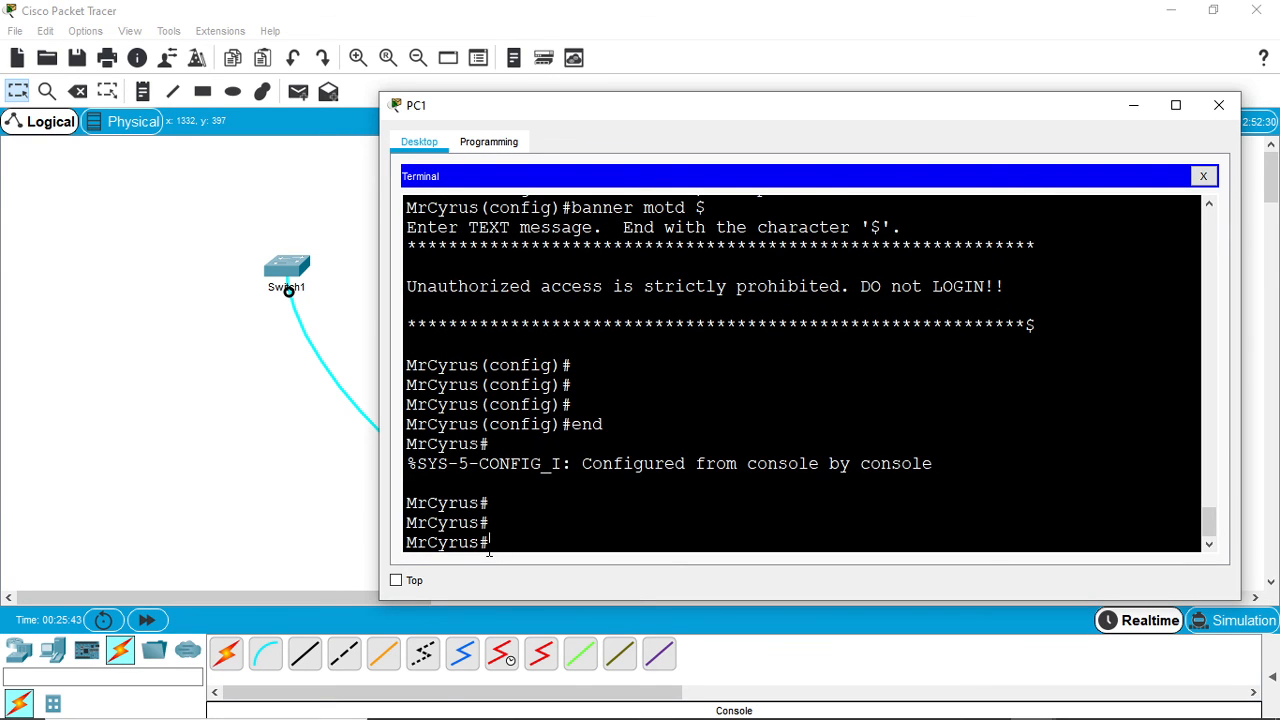
- Run show running-config and page through to its end, examining the Vlan10, default-gateway, banner motd and line entries
text(show ru)
key(Tab)
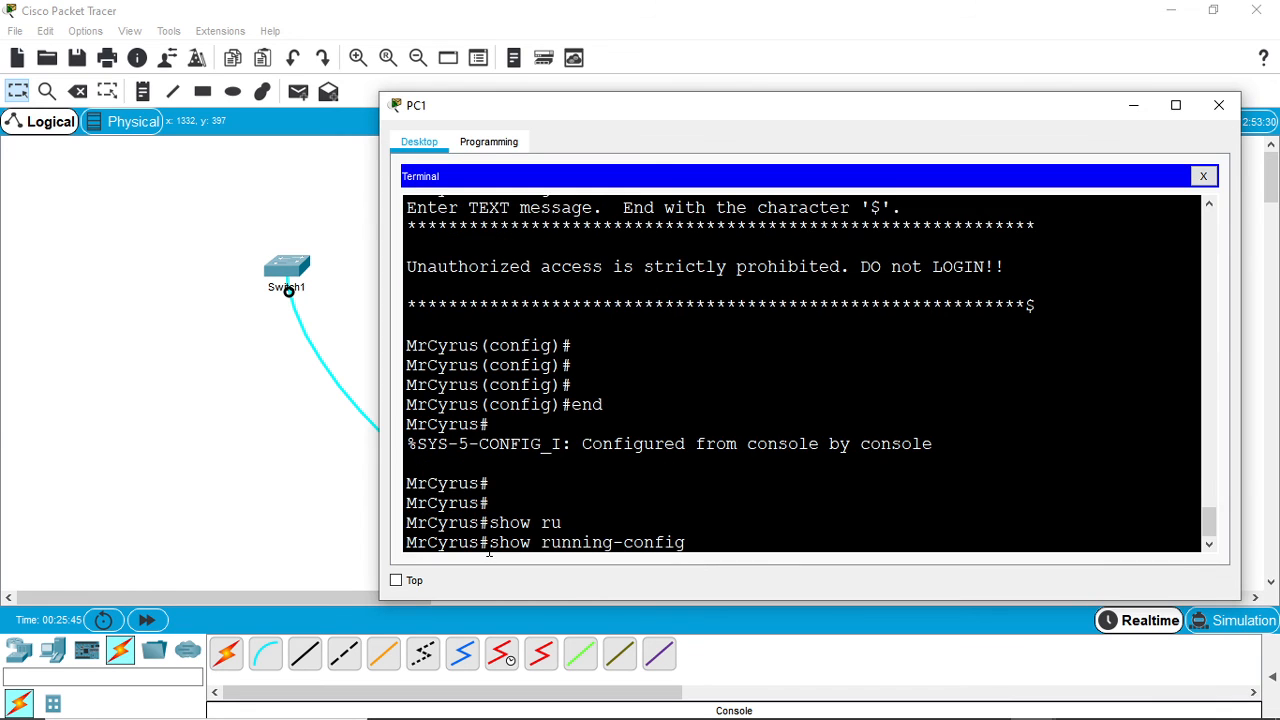
key(Return)
key(space)
key(space)
key(space)
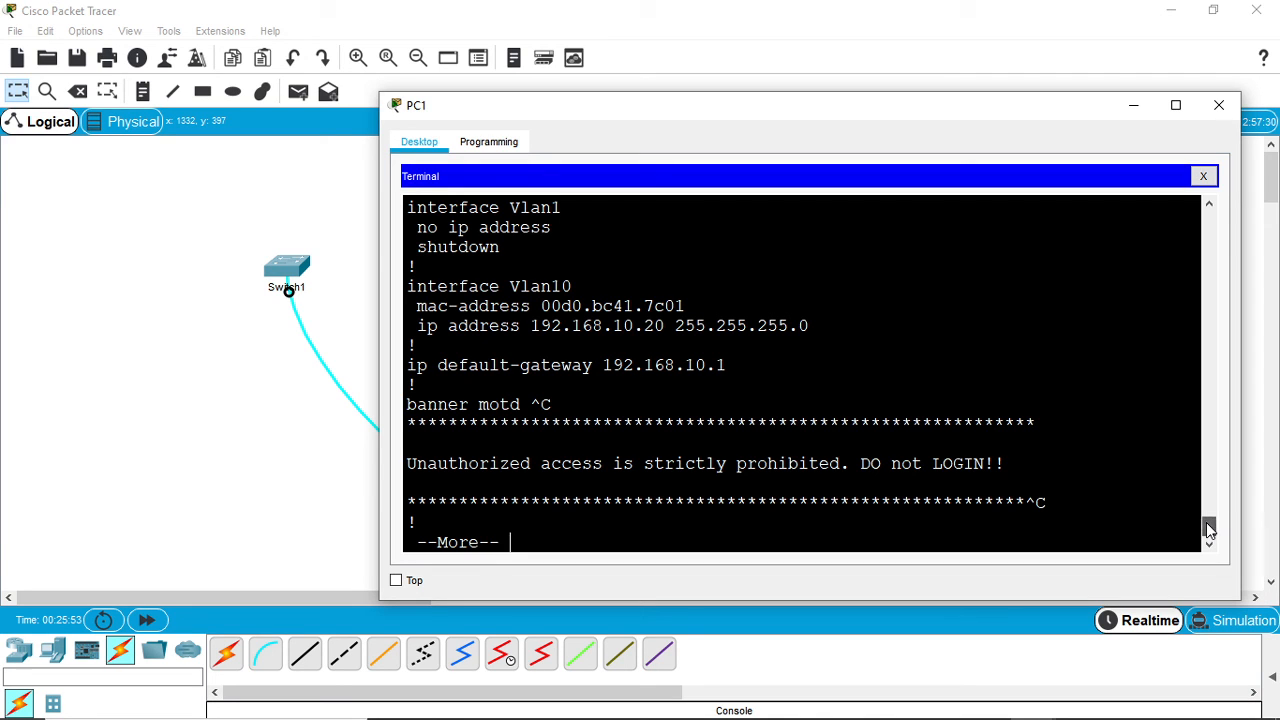
scroll(1206, 522, up, 1)
drag(1206, 521, 1206, 525)
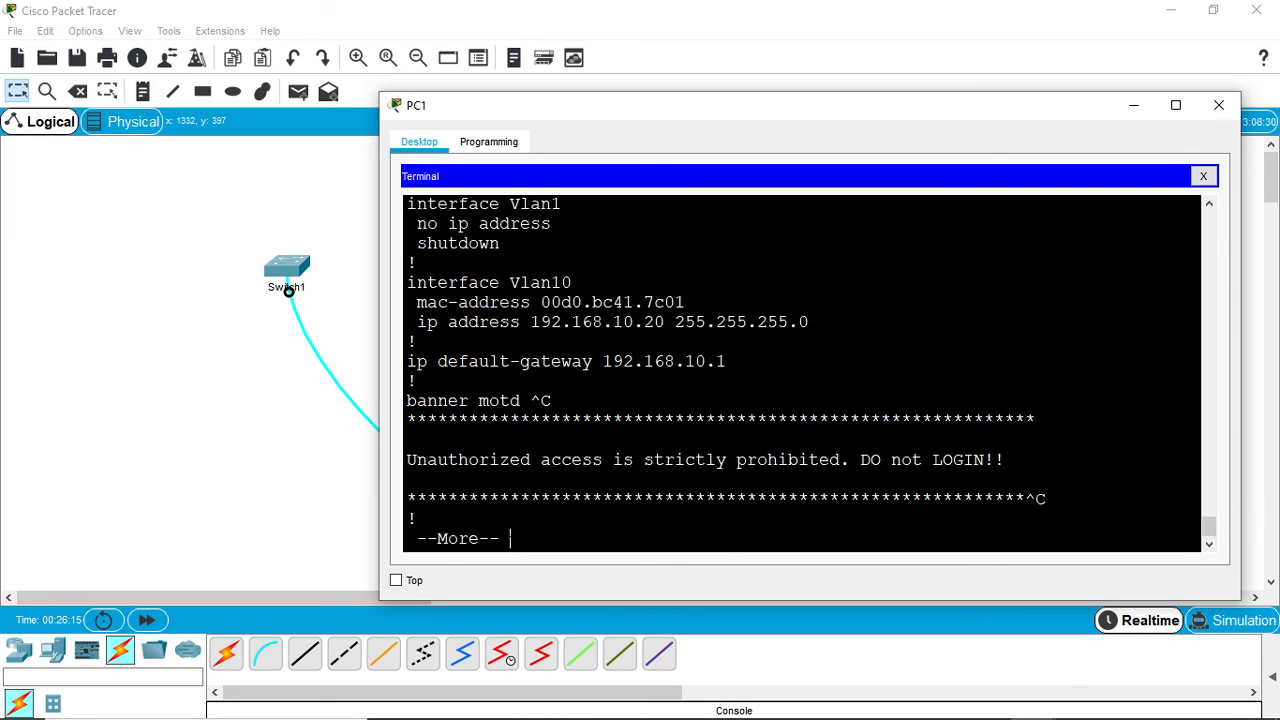
key(space)
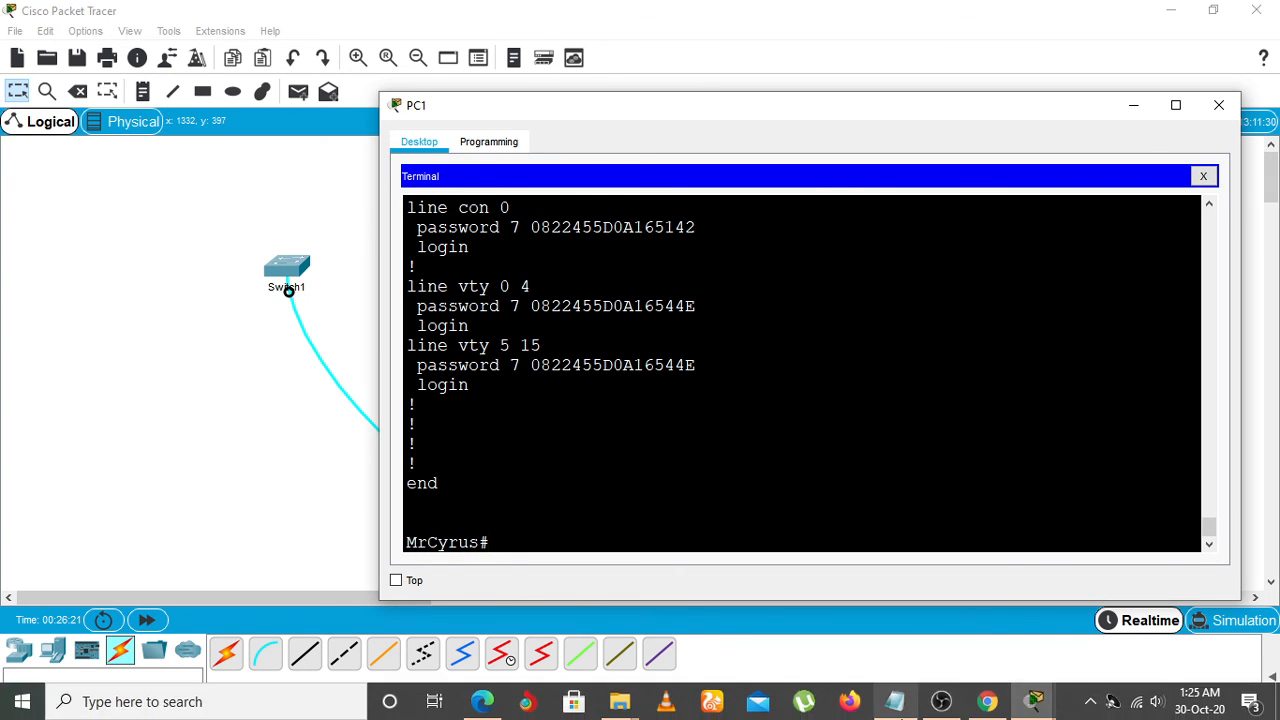
- Switch to Notepad to review the list of configuration tasks, and return to the PC1 terminal
mouse_move(895, 701)
click(877, 662)
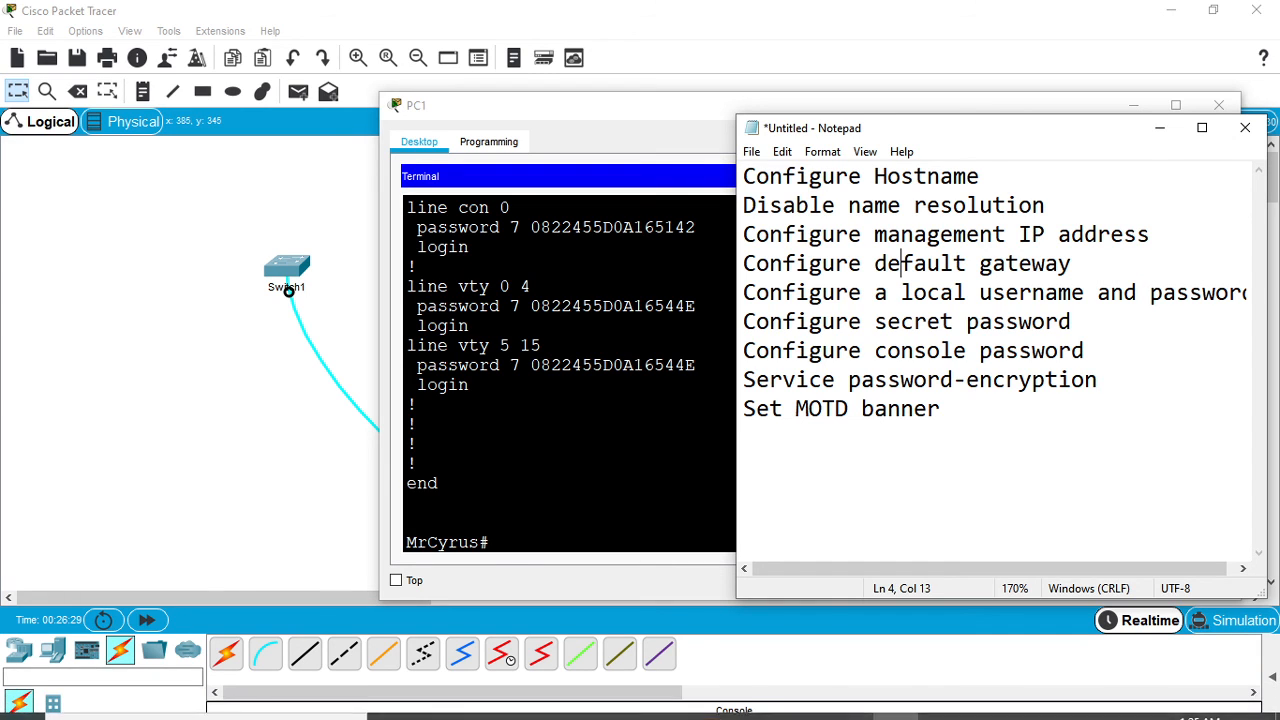
click(570, 475)
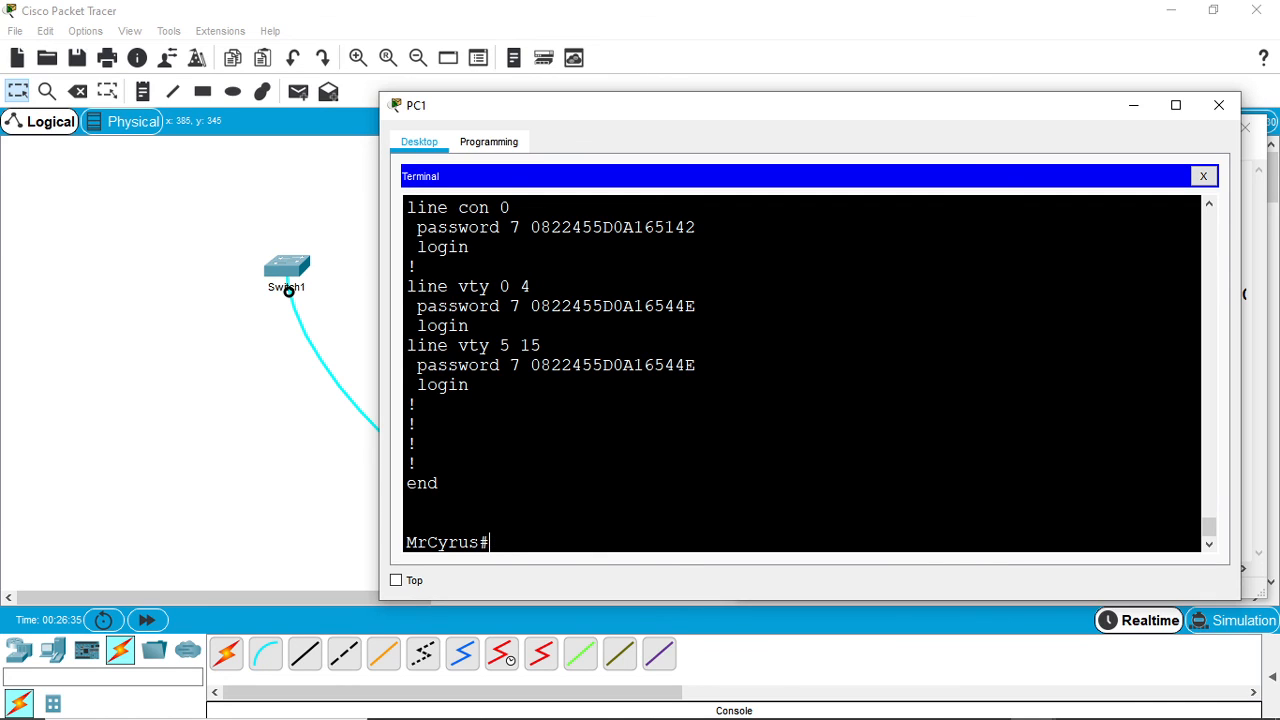
- Save the configuration with copy running-config startup-config, accepting the default destination filename
text(cip)
key(BackSpace)
key(BackSpace)
text(opy ru)
key(Tab)
text(st)
key(Tab)
key(Return)
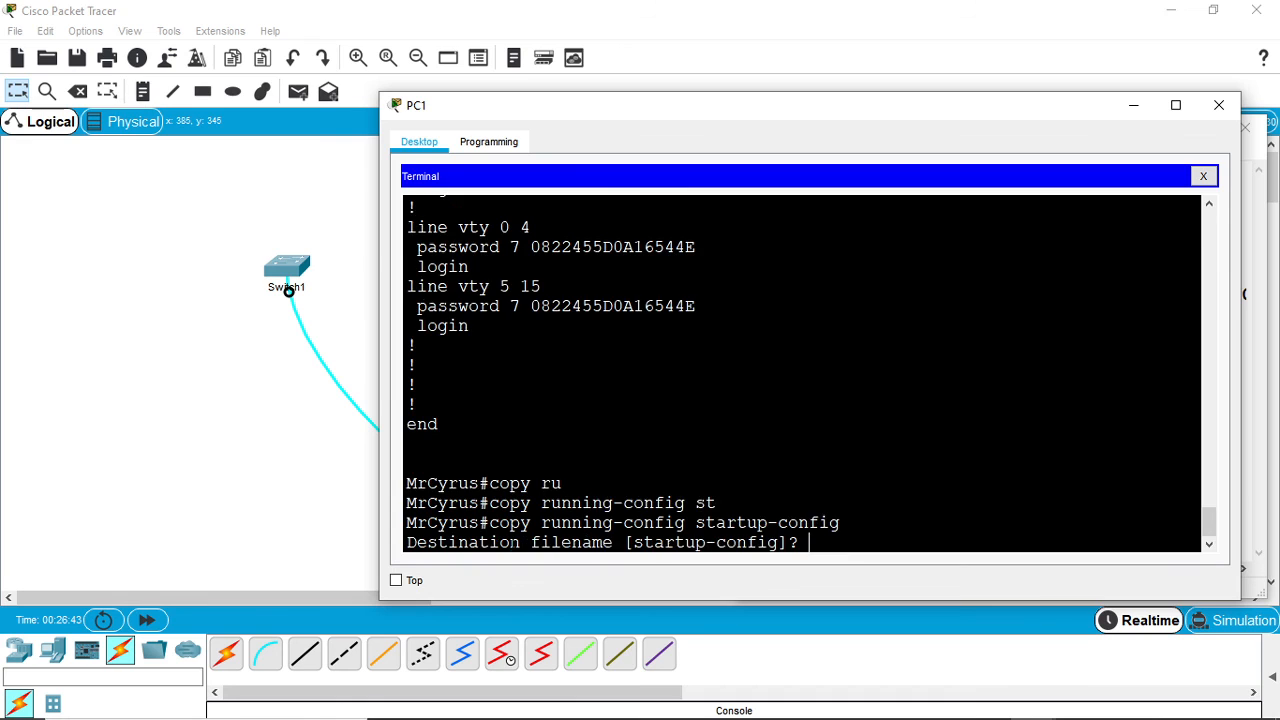
key(Return)
key(Return)
key(Return)
key(Return)
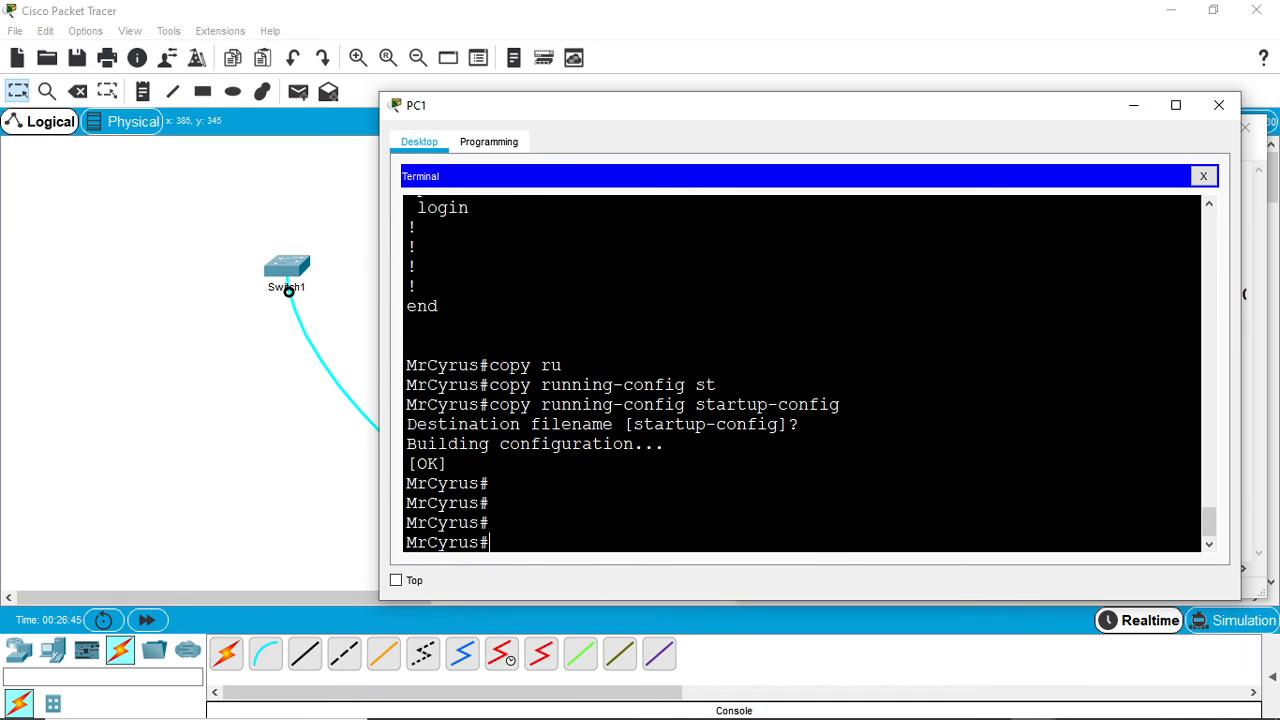
- Repeat the copy running-config startup-config command with the default destination filename
key(Up)
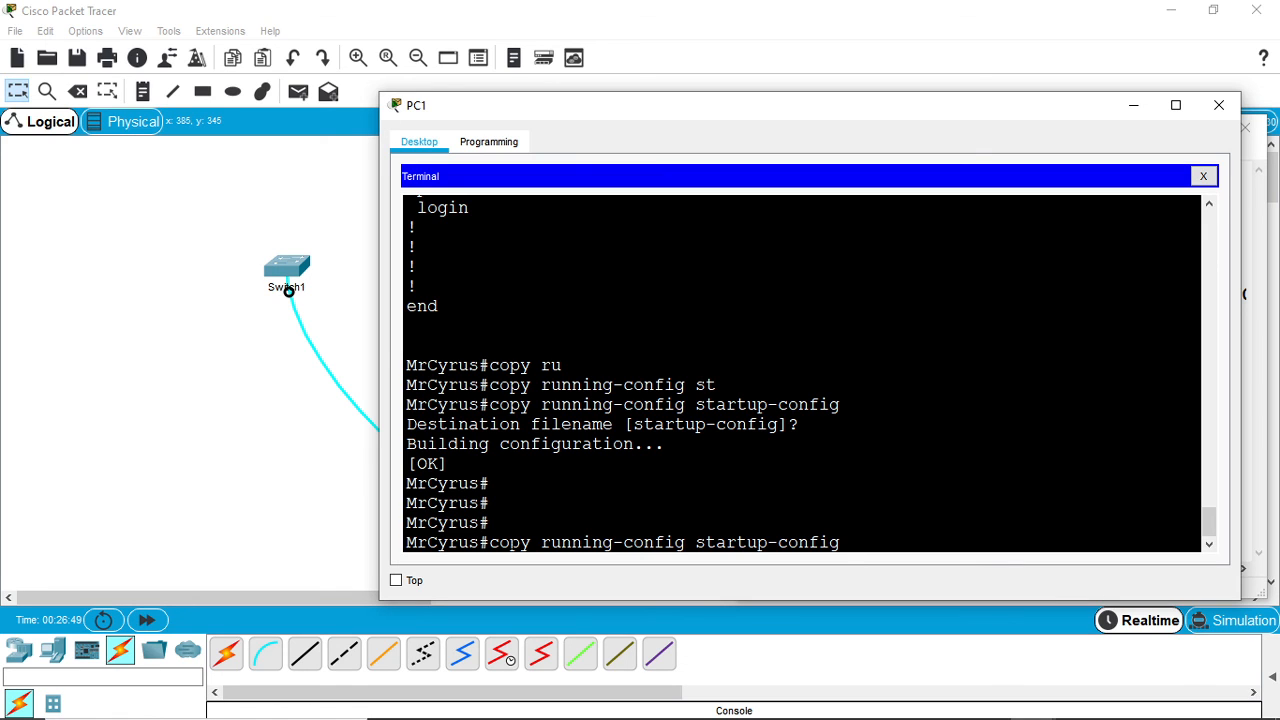
key(Return)
- Save the running configuration once more with the short wr command
key(Return)
key(Return)
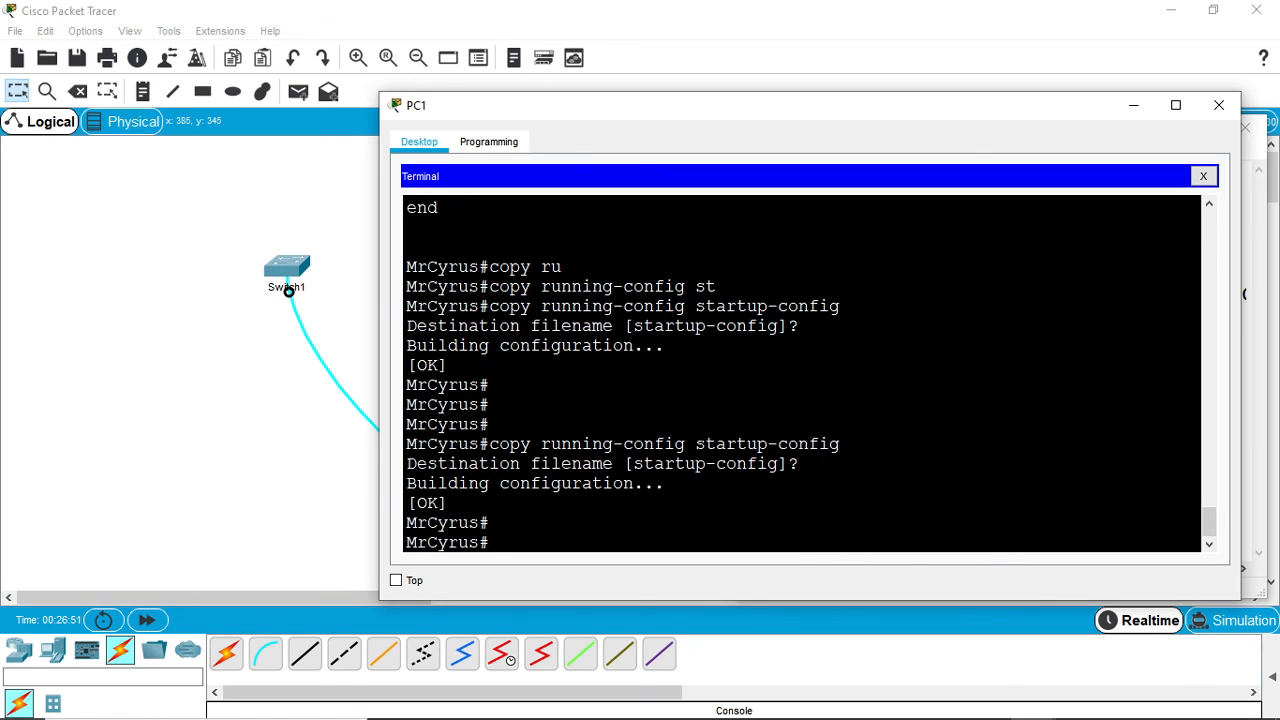
text(wr)
key(Return)
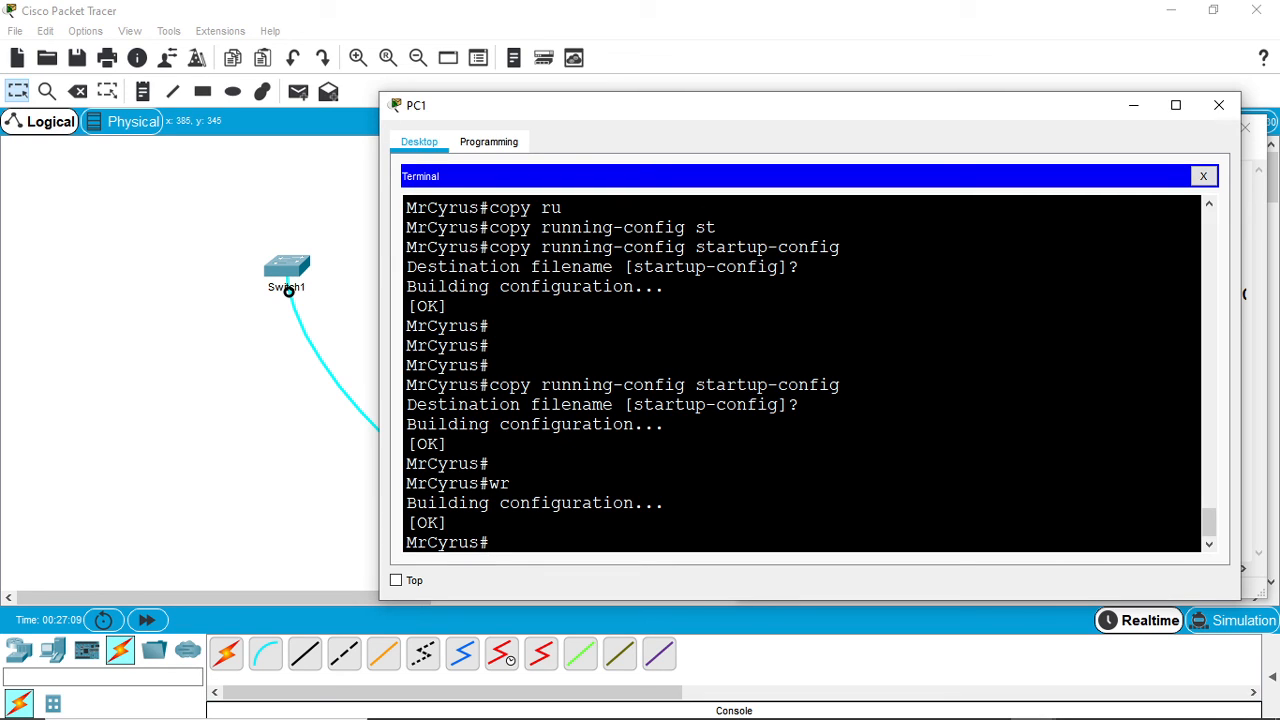
mouse_move(1057, 688)
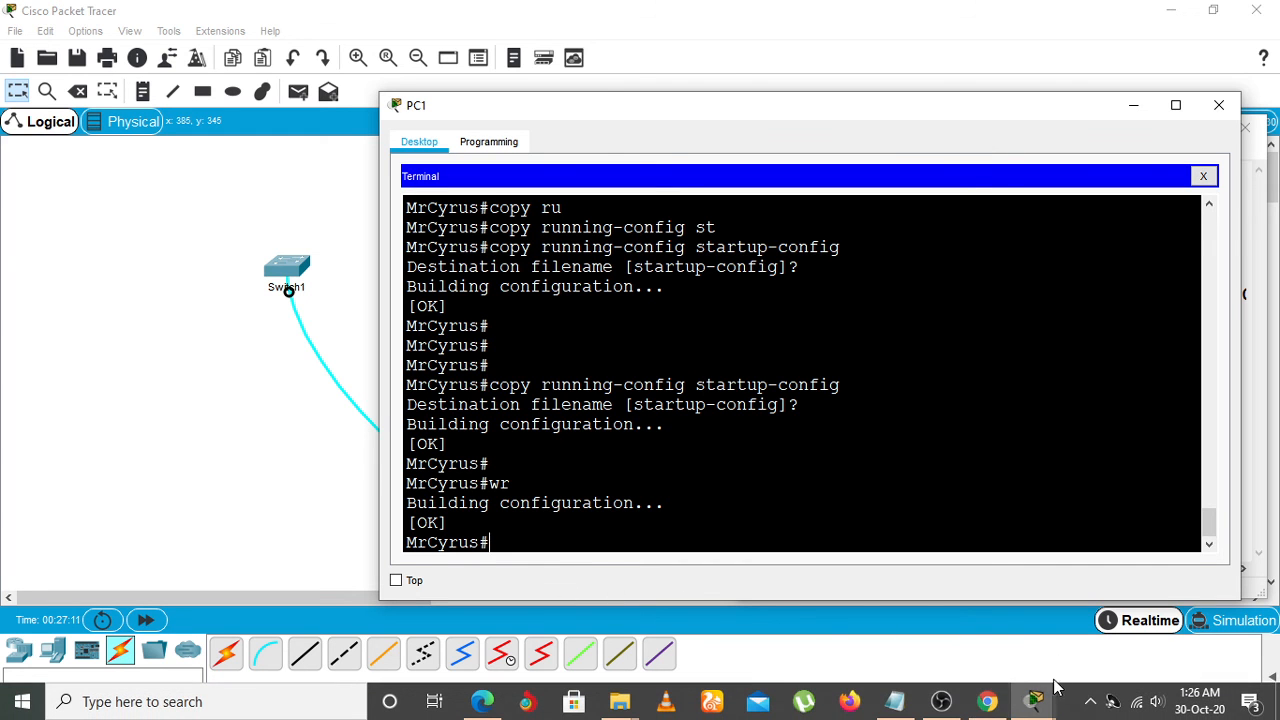